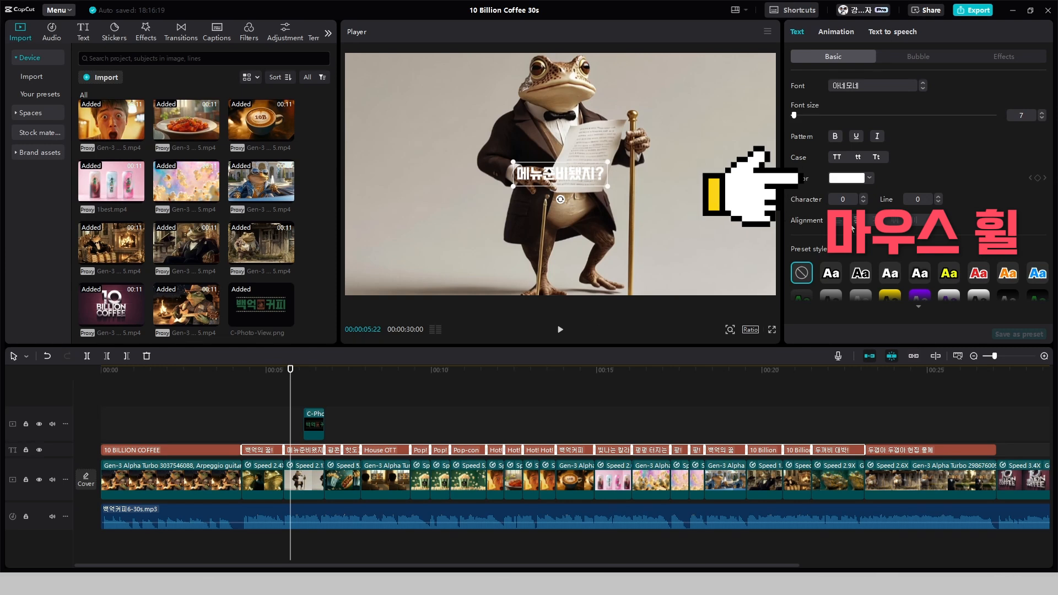
Set the Y position of the selected captions to -900
scroll(851, 227, down, 5)
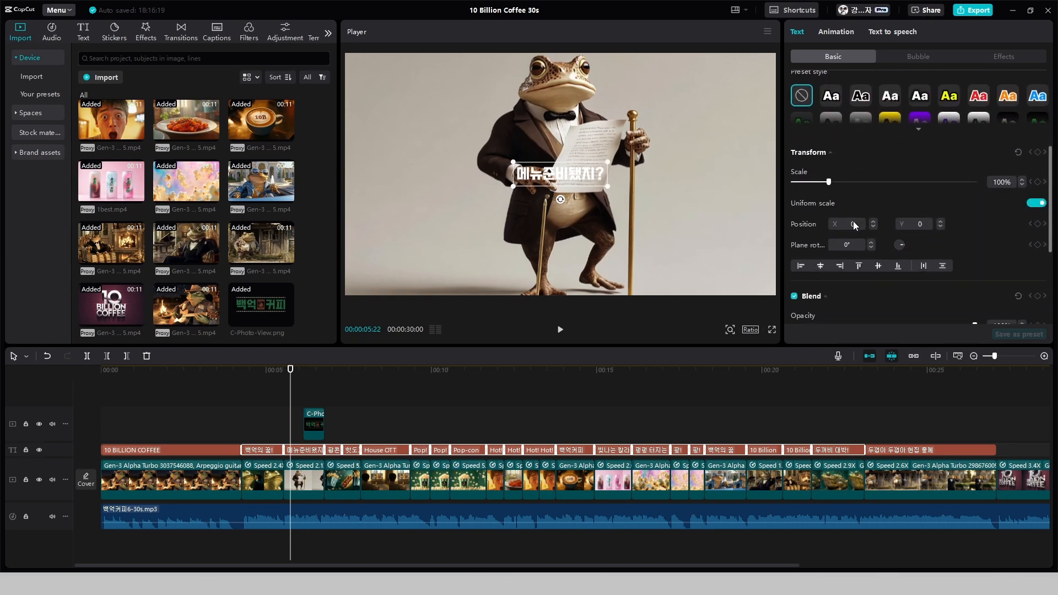
scroll(853, 220, down, 3)
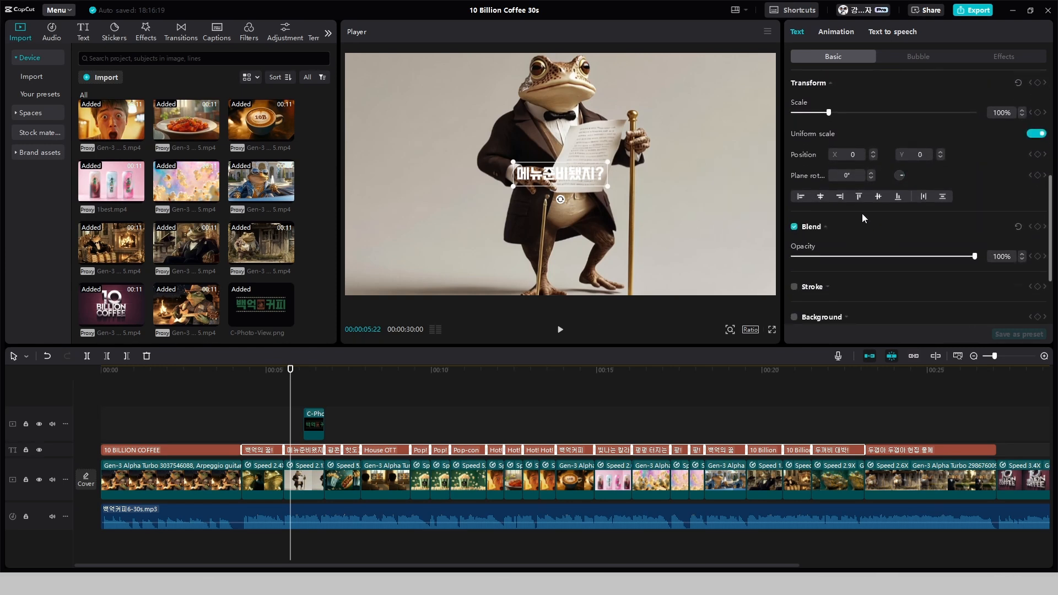
click(923, 155)
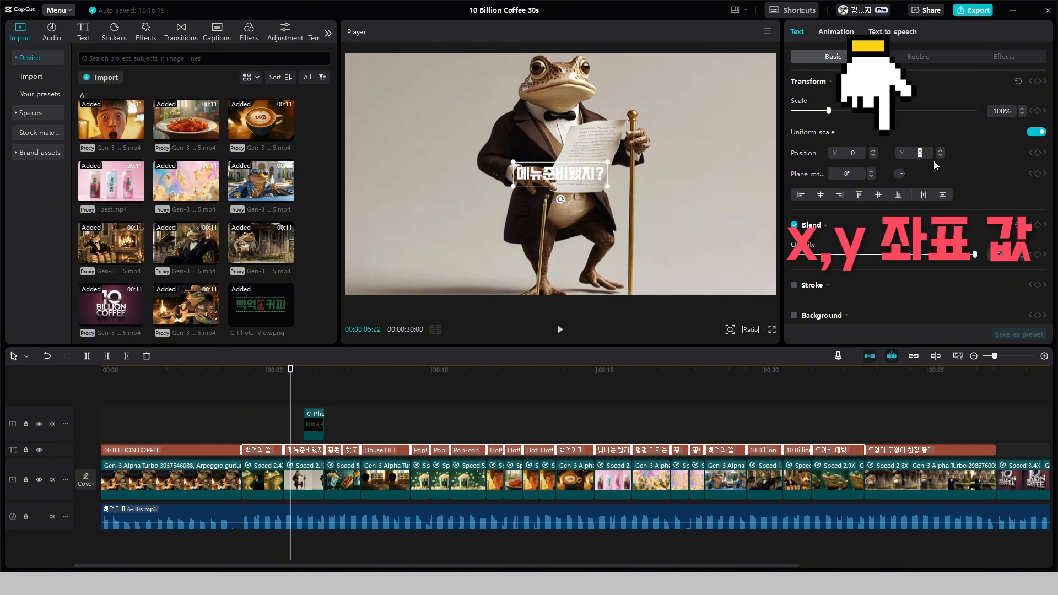
text(-900)
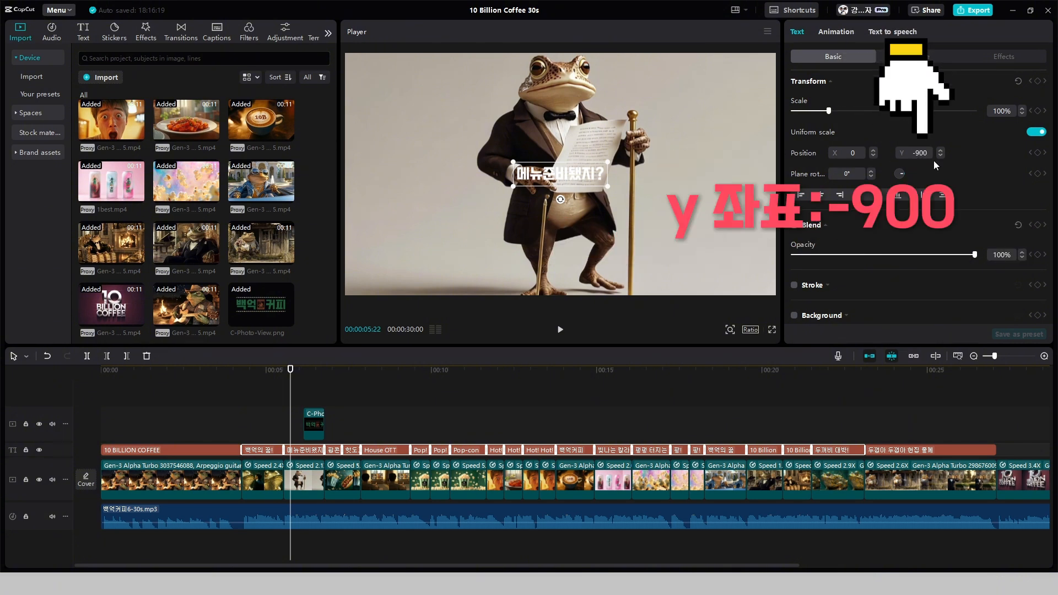
key(Return)
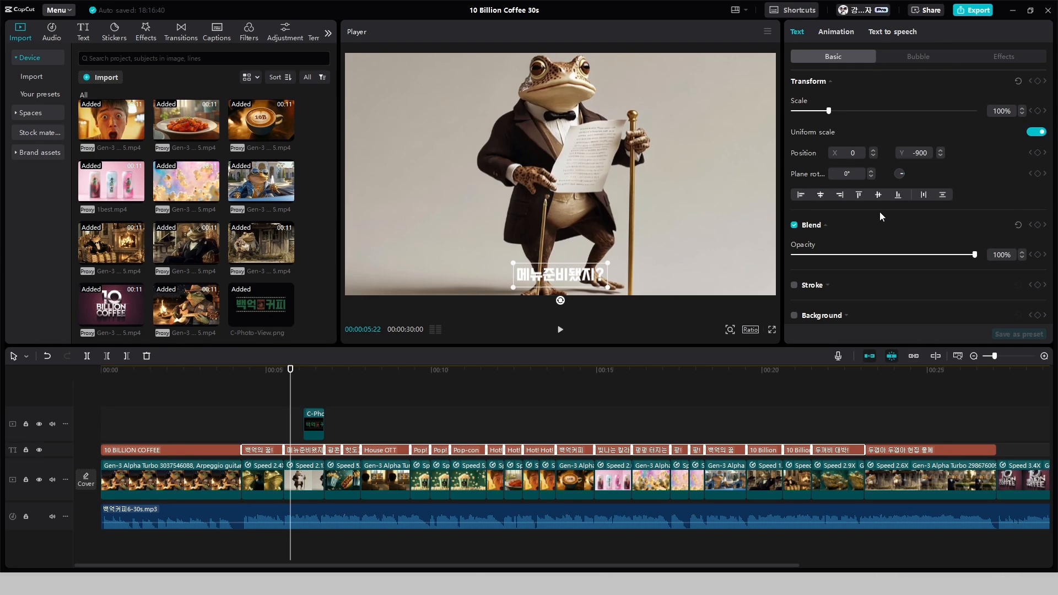
Play the video from about 00:00:04:26 to check the placement of the captions
click(266, 433)
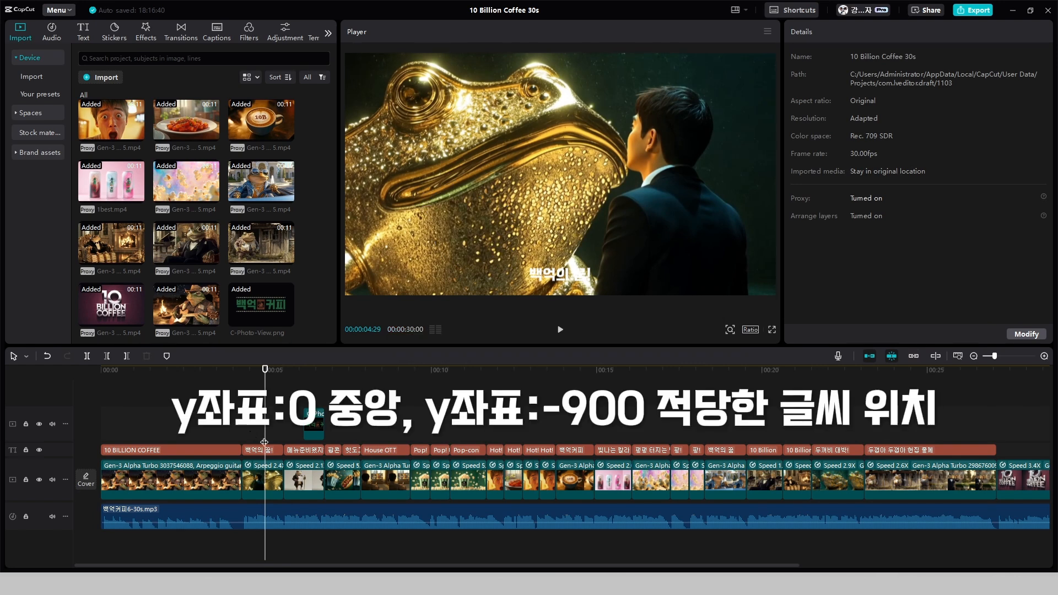
click(236, 438)
key(space)
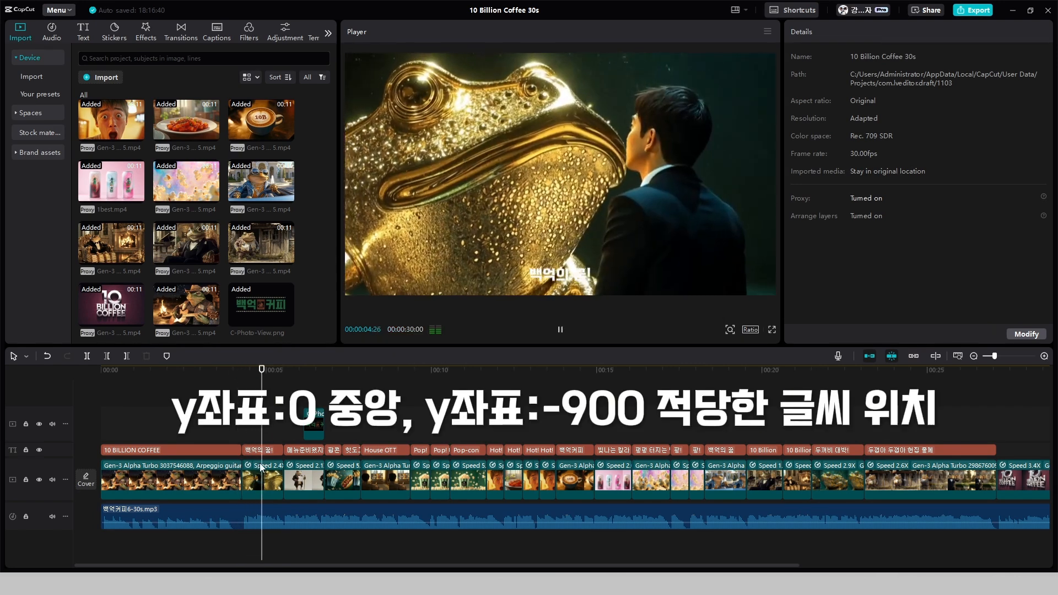
key(space)
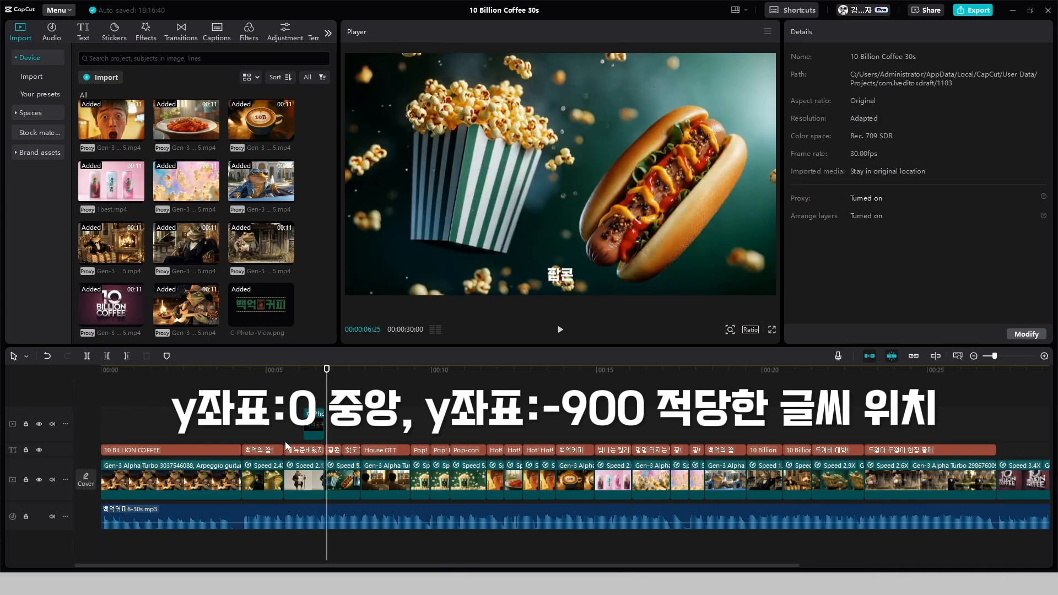
Move the "메뉴준비됐지?" caption to the center of the frame, working at 00:00:06:09 where the logo image overlaps it
click(297, 449)
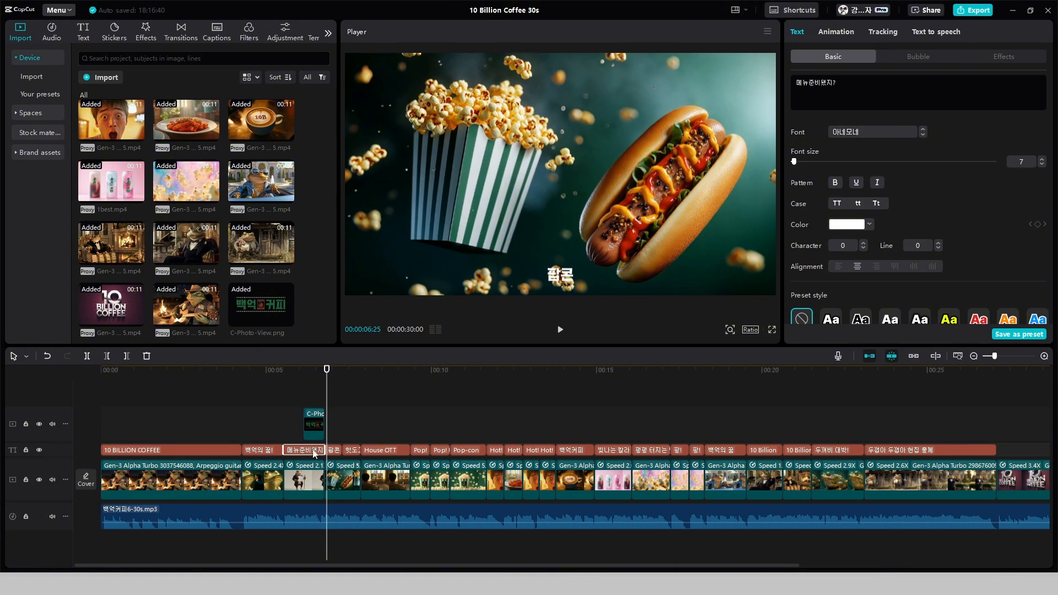
scroll(317, 447, up, 3)
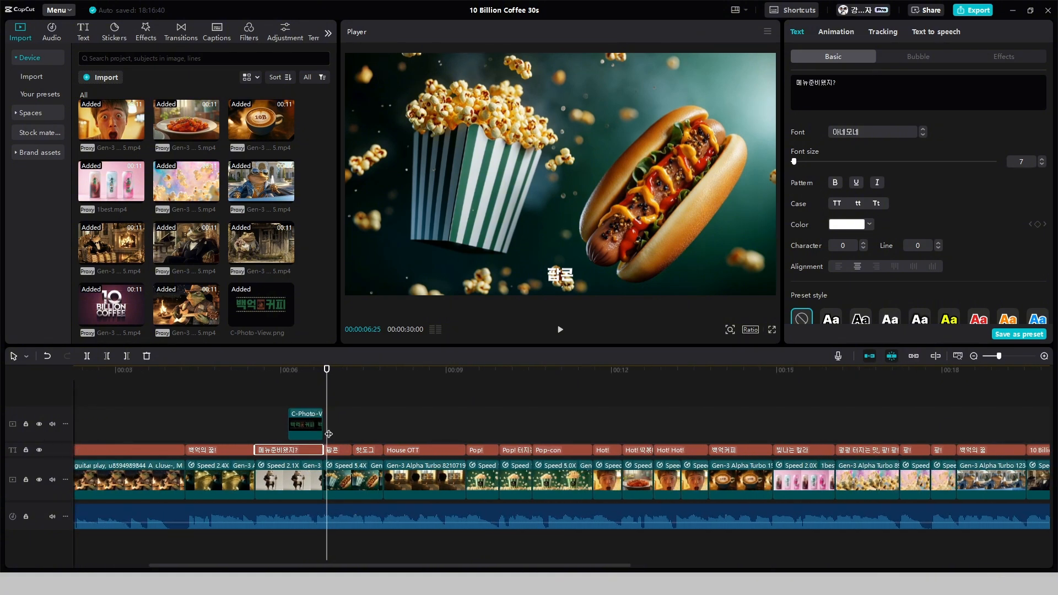
drag(328, 433, 297, 434)
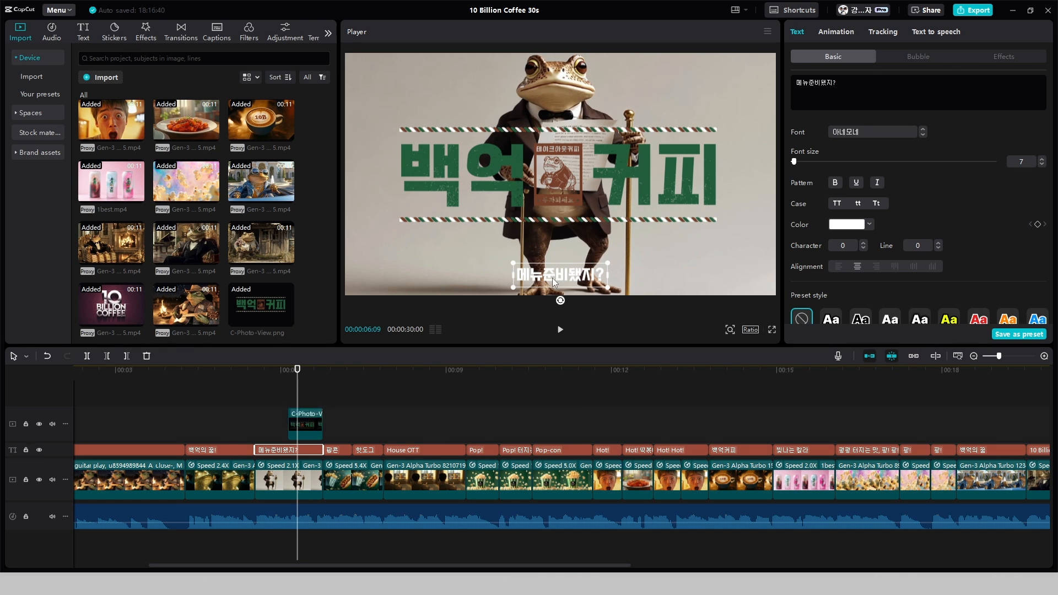
drag(552, 278, 567, 181)
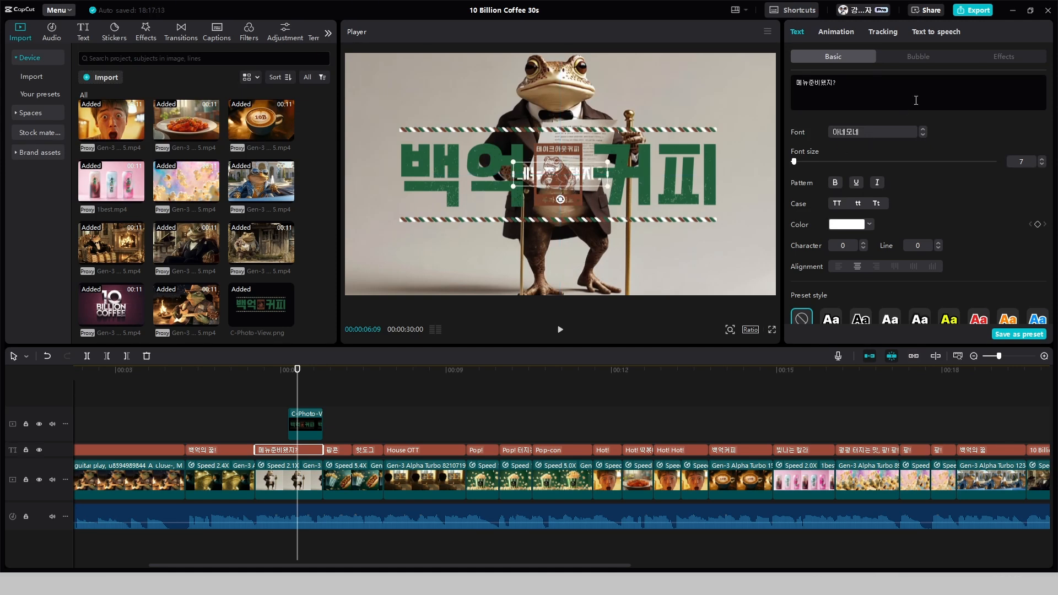
Apply the yellow torn-paper bubble to the "메뉴준비됐지?" caption and set its text color to black (000000)
click(917, 57)
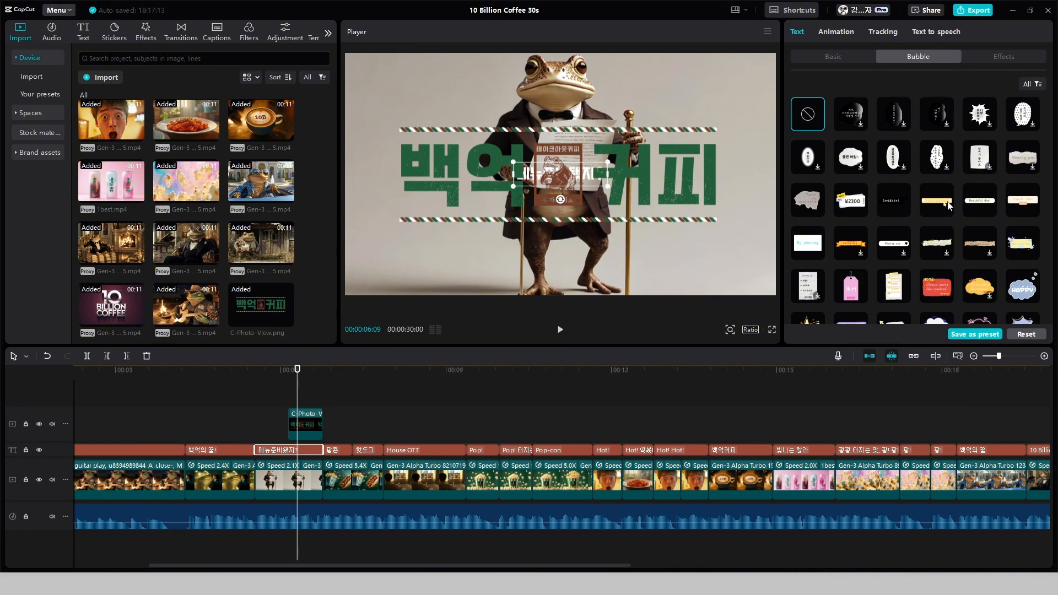
scroll(947, 205, down, 2)
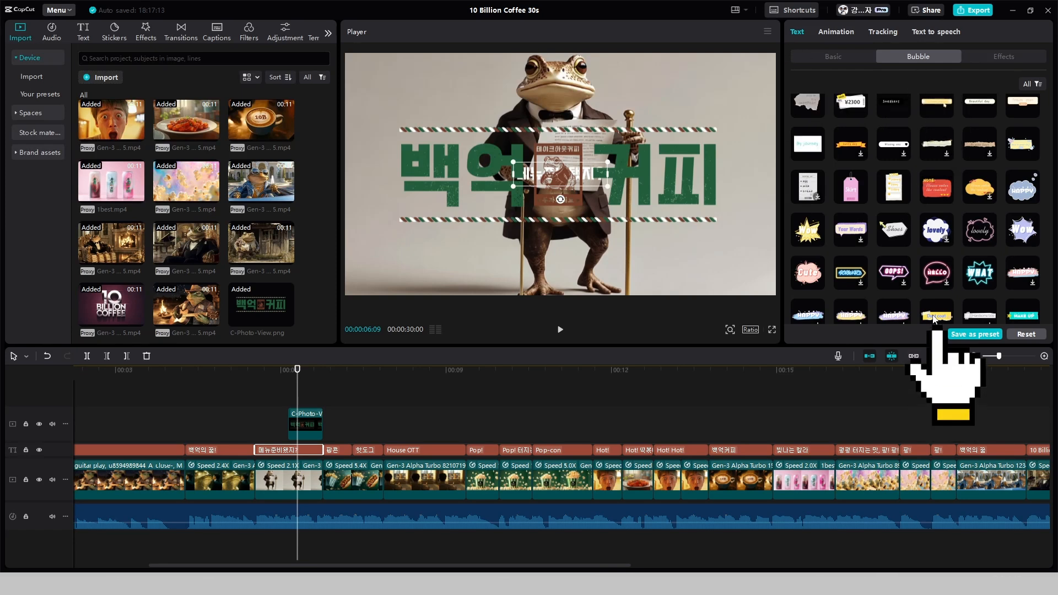
click(934, 317)
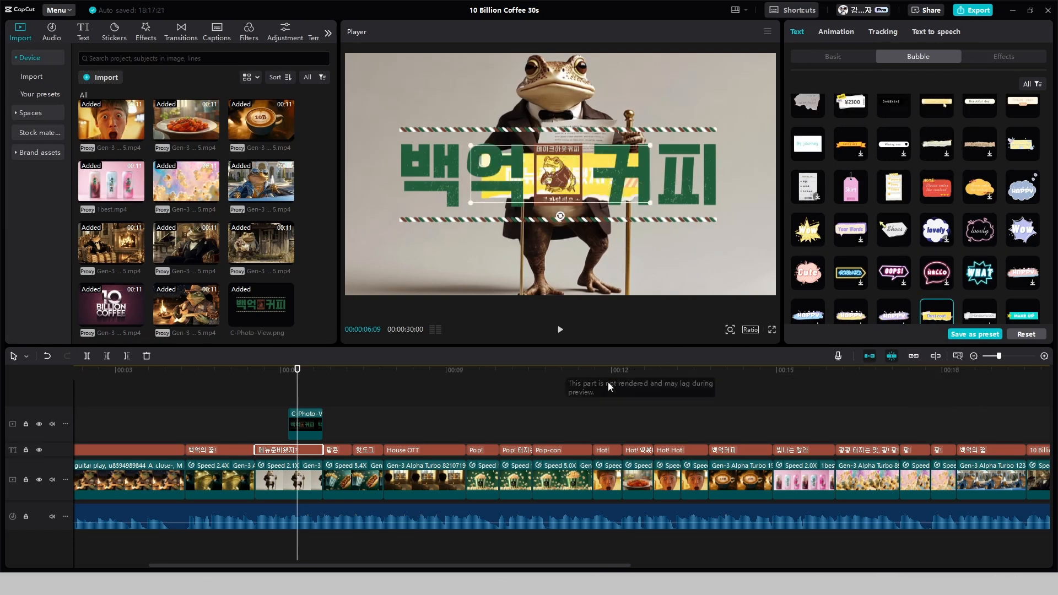
click(853, 58)
click(867, 226)
drag(840, 265, 766, 329)
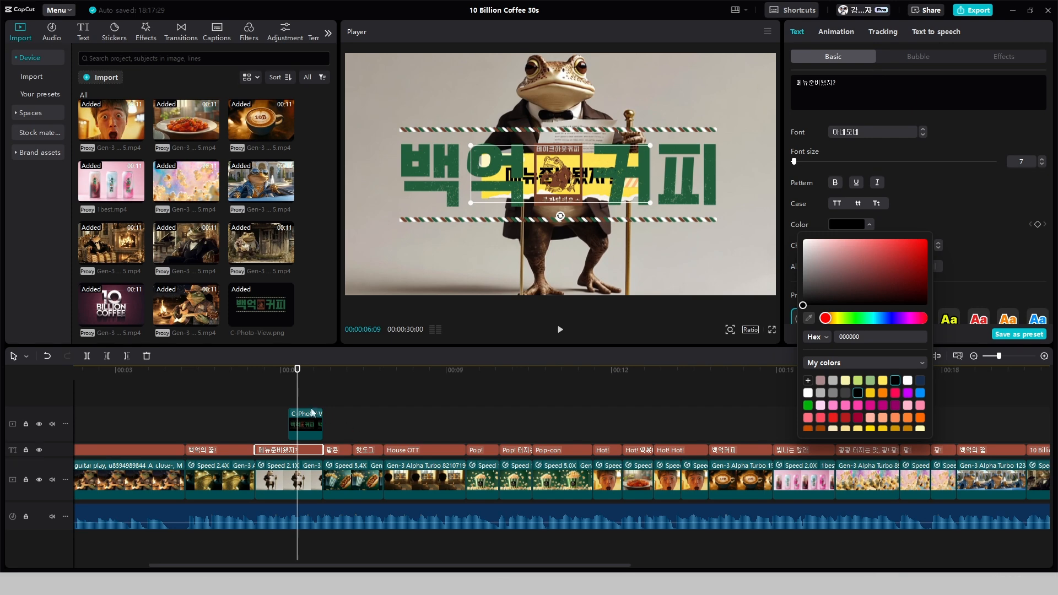
Trim the end of the "메뉴준비됐지?" caption to 00:00:06:04, where the logo image clip starts
drag(295, 400, 287, 408)
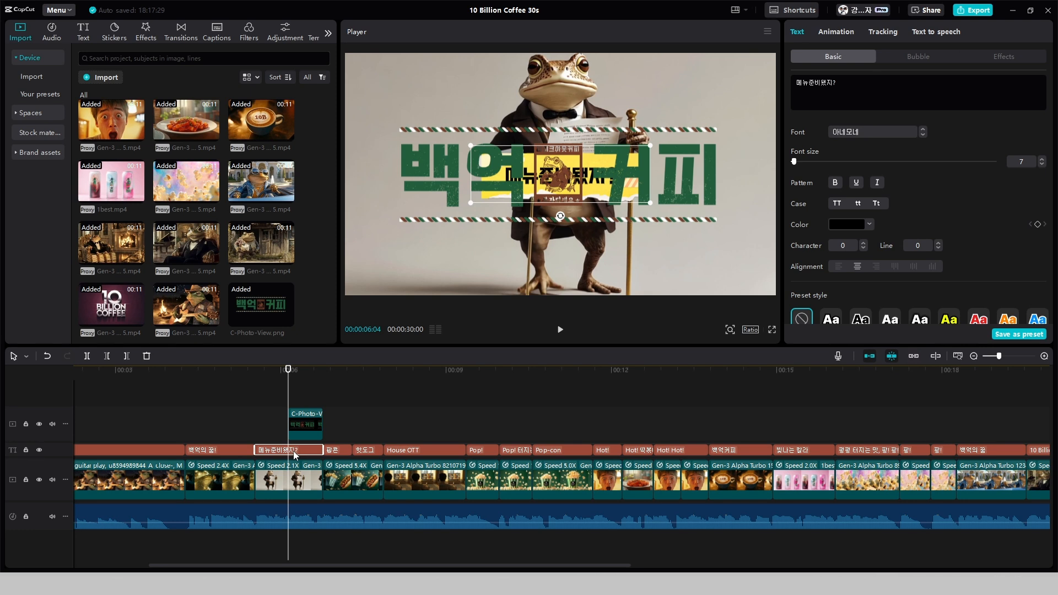
key(w)
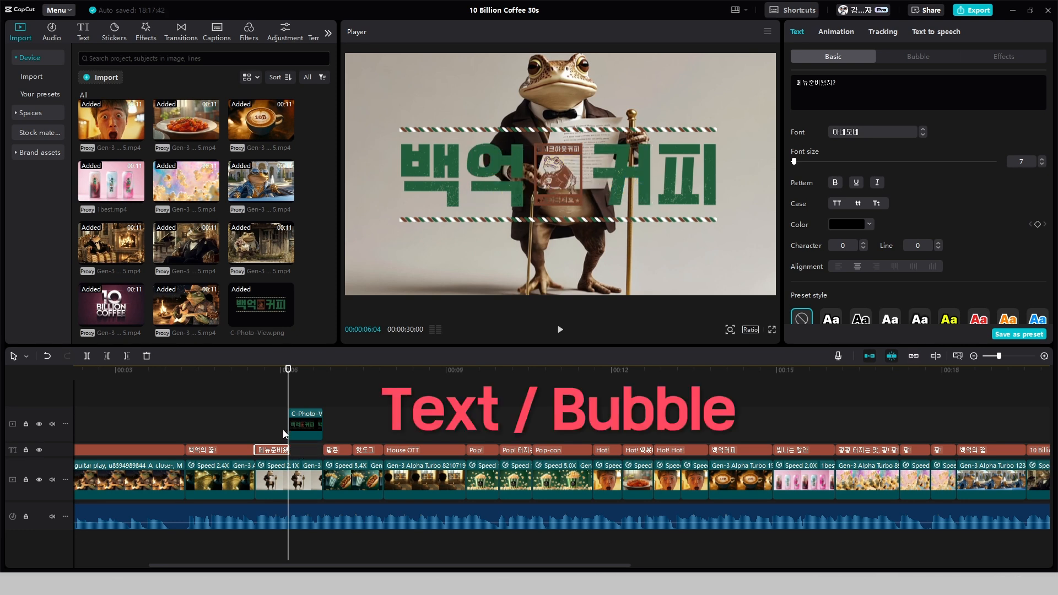
Reduce the scale of the overlaid "백억커피" logo image to 87%
click(645, 195)
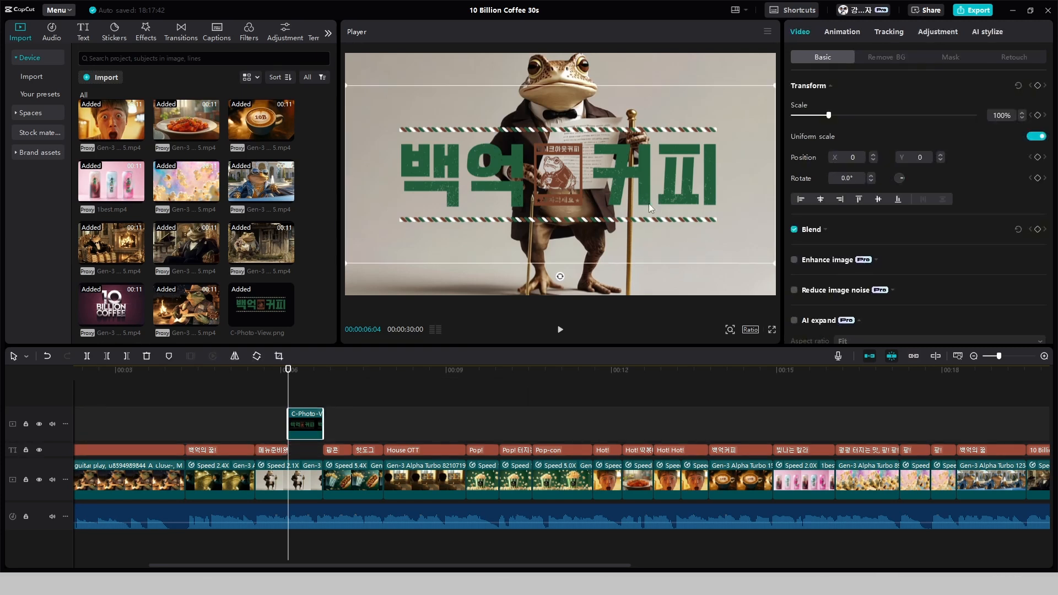
click(1021, 117)
click(1022, 117)
click(1022, 117)
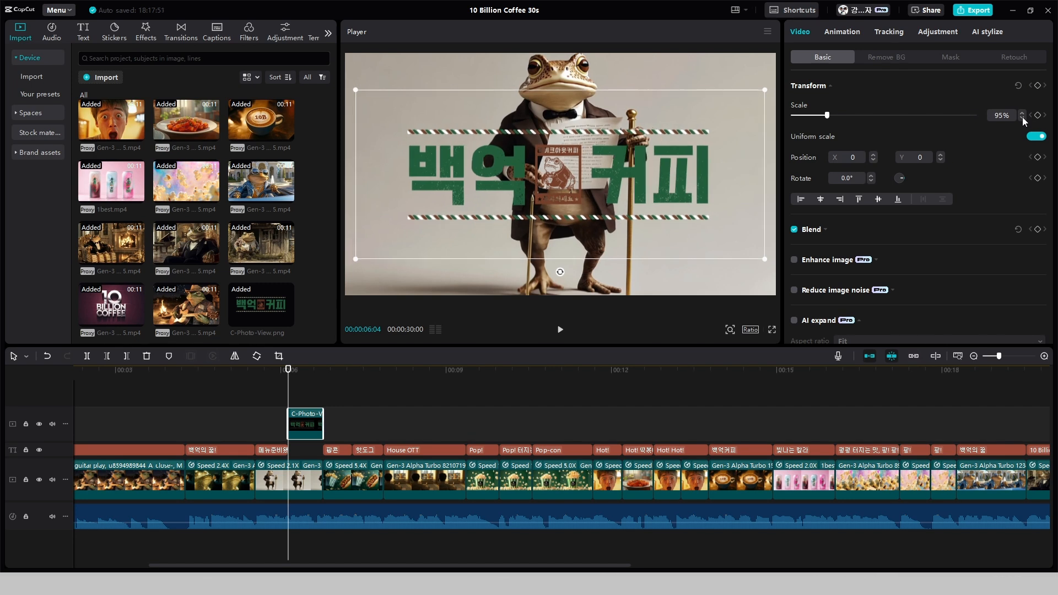
click(1021, 117)
click(1021, 117)
click(1022, 117)
click(1022, 118)
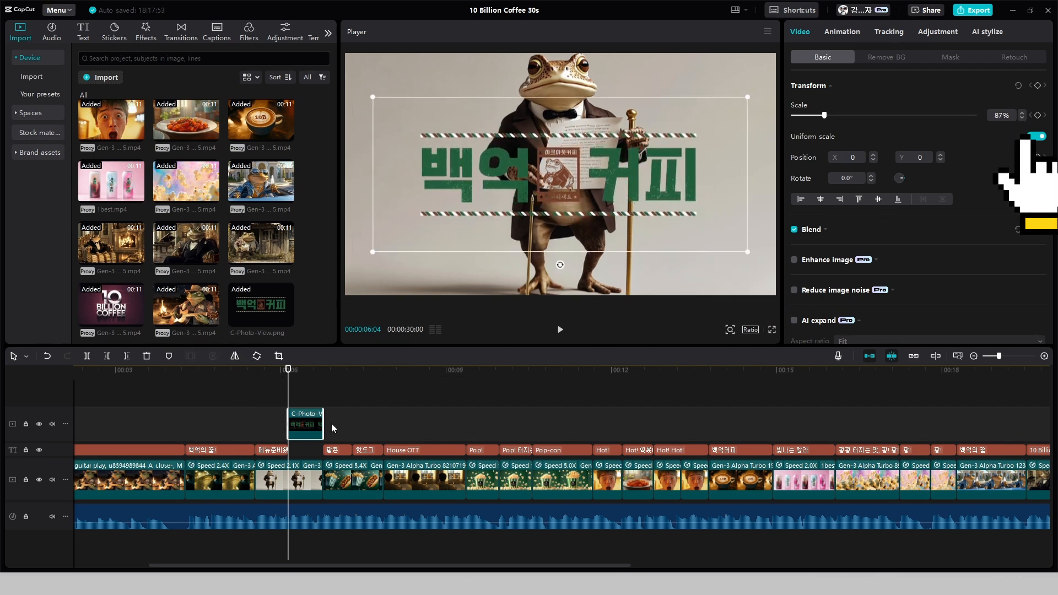
Check the frames around the logo's start, then select all placeholder text in the new text clip above the logo
click(276, 436)
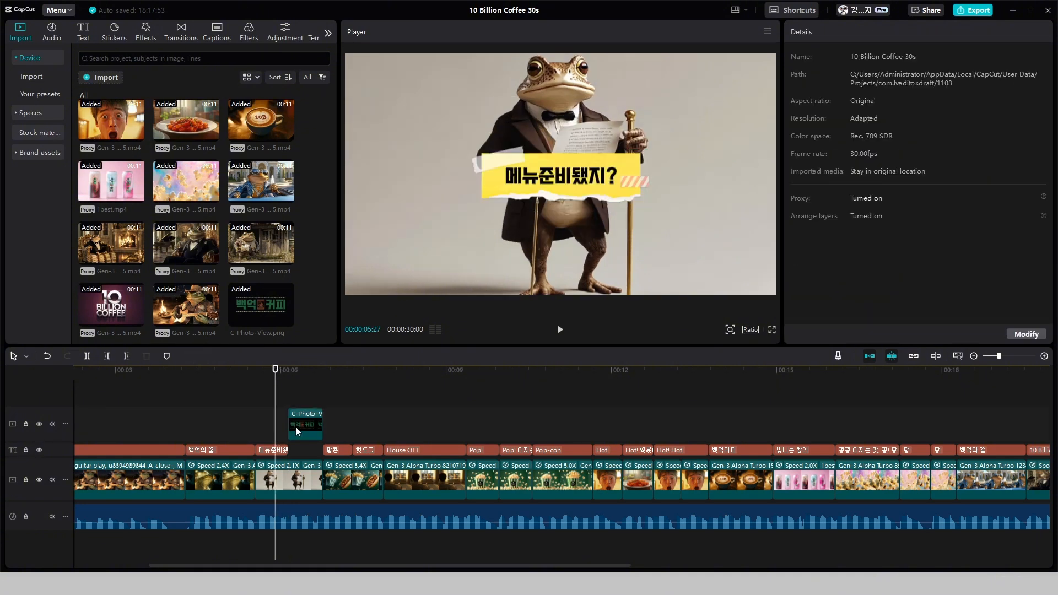
click(296, 430)
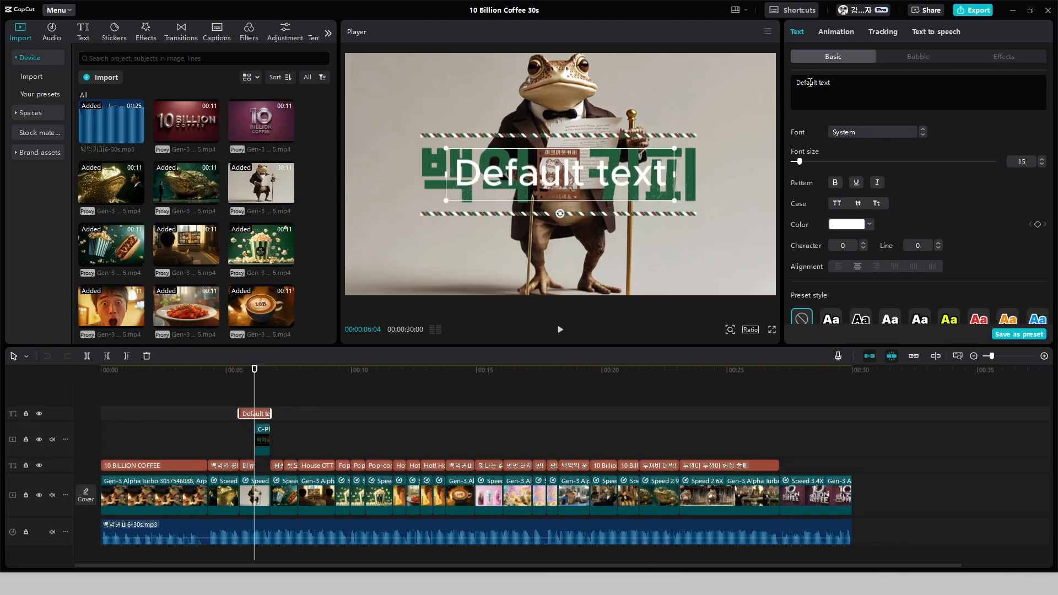
double_click(809, 82)
key(ctrl+a)
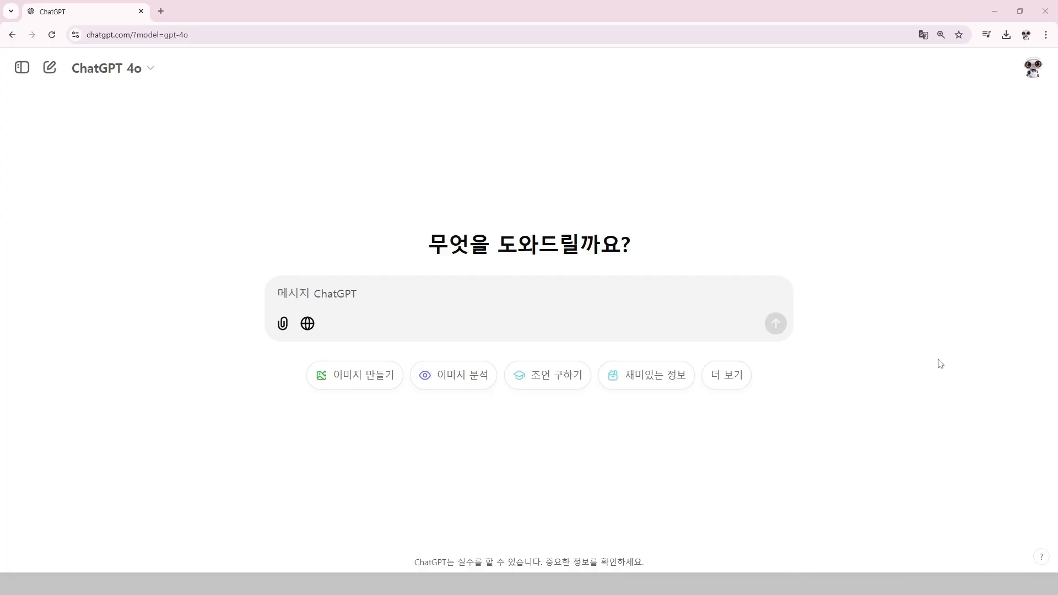
In ChatGPT, attach the menu image from the computer and send the prompt "이 메뉴에서 글씨를 모두 추출해줘"
click(281, 325)
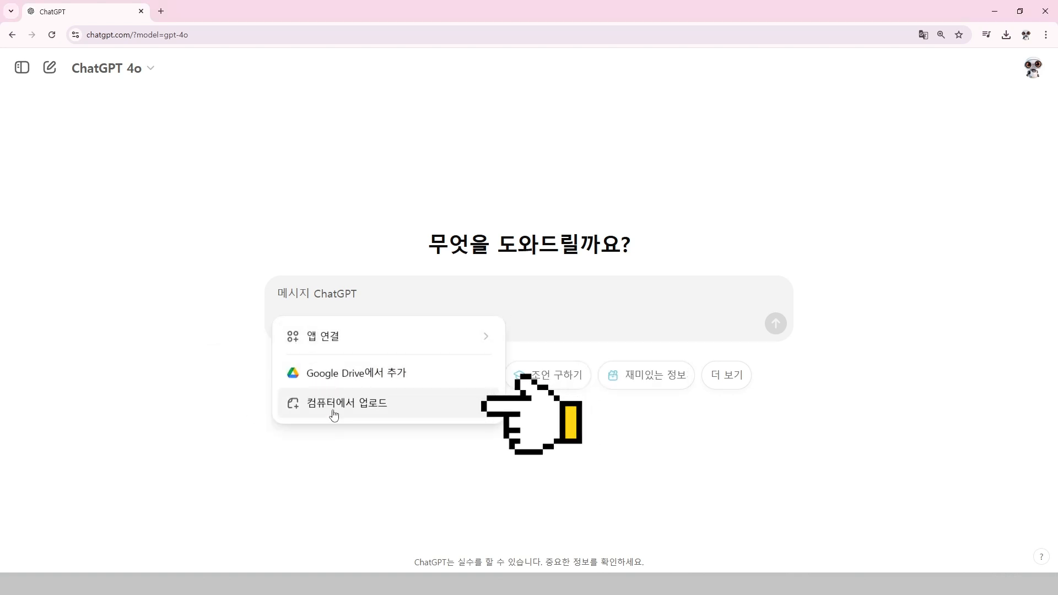
click(423, 414)
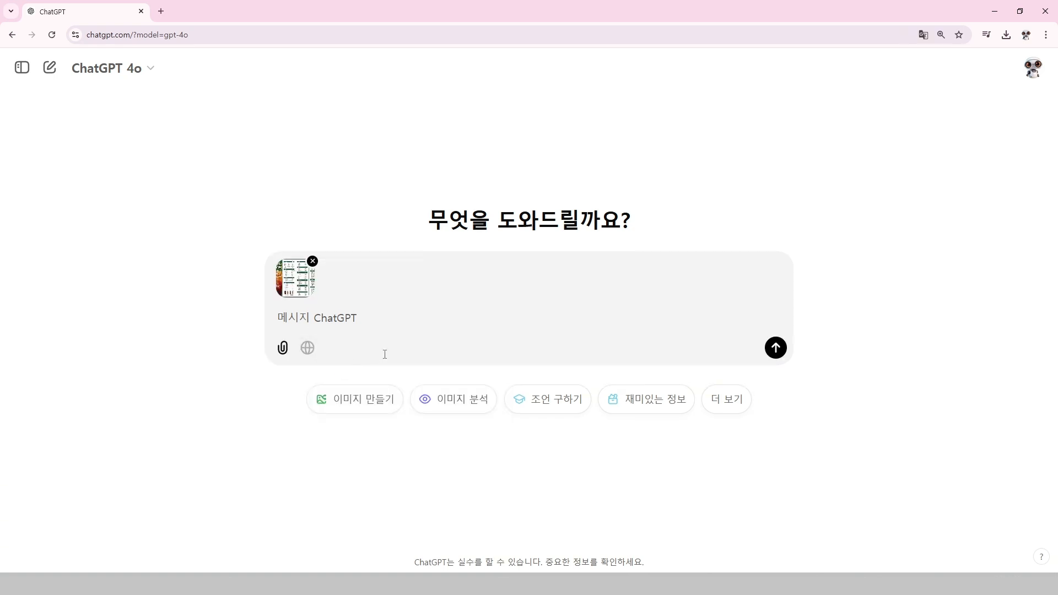
text(여)
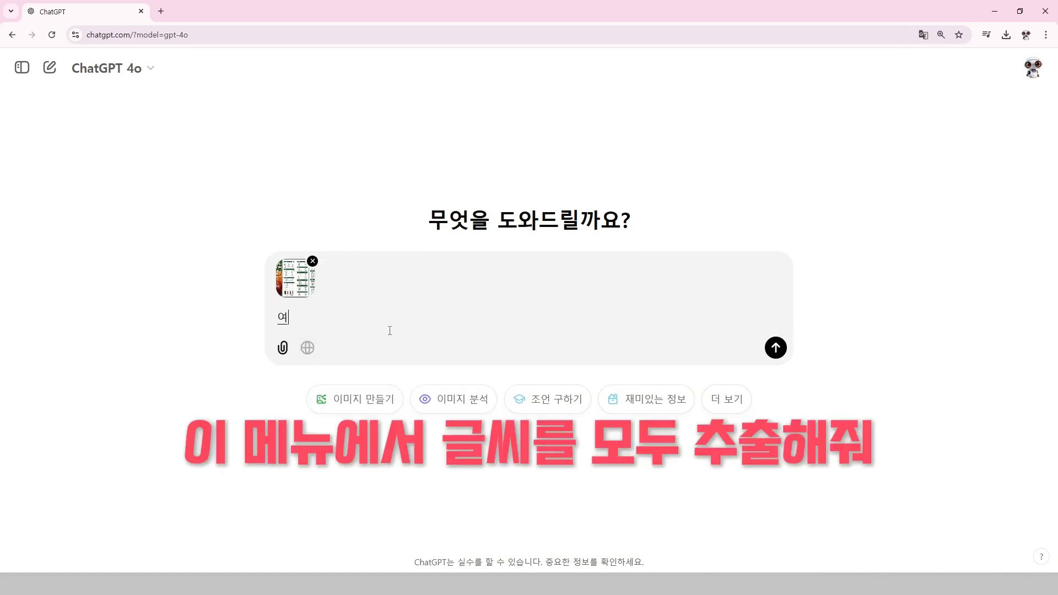
text(이 메뉴에서 글씨를 모두 추출해줘)
key(Return)
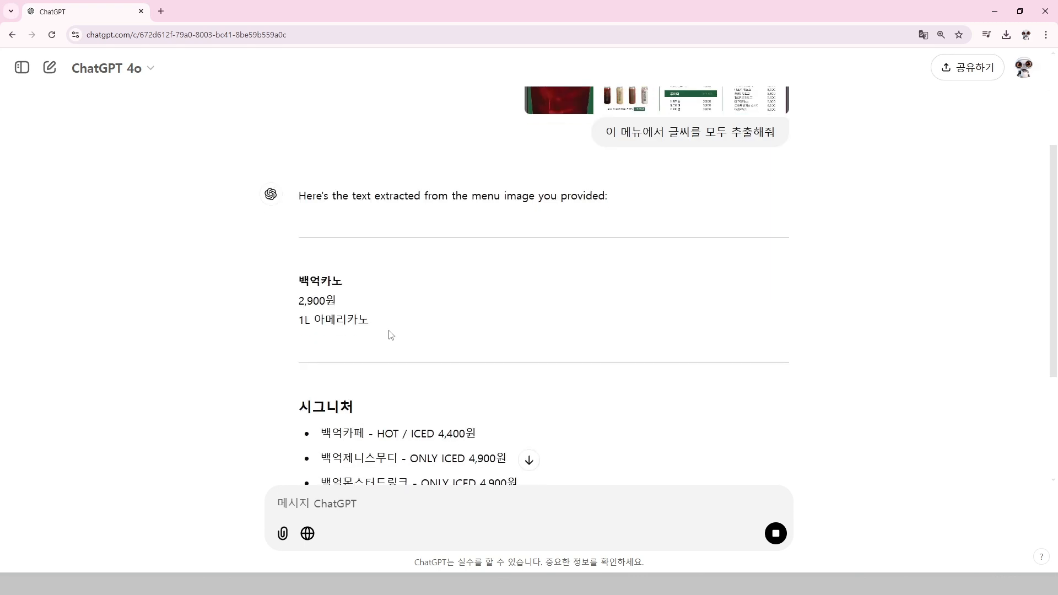
Review the extracted menu, then send ChatGPT the prompt "여기에서 가격은 모두 지우면서 메뉴와 메뉴 사이에 "/"로 구분을 해서 계속 옆으로 이어서 글을 완성해줘"
scroll(597, 270, down, 3)
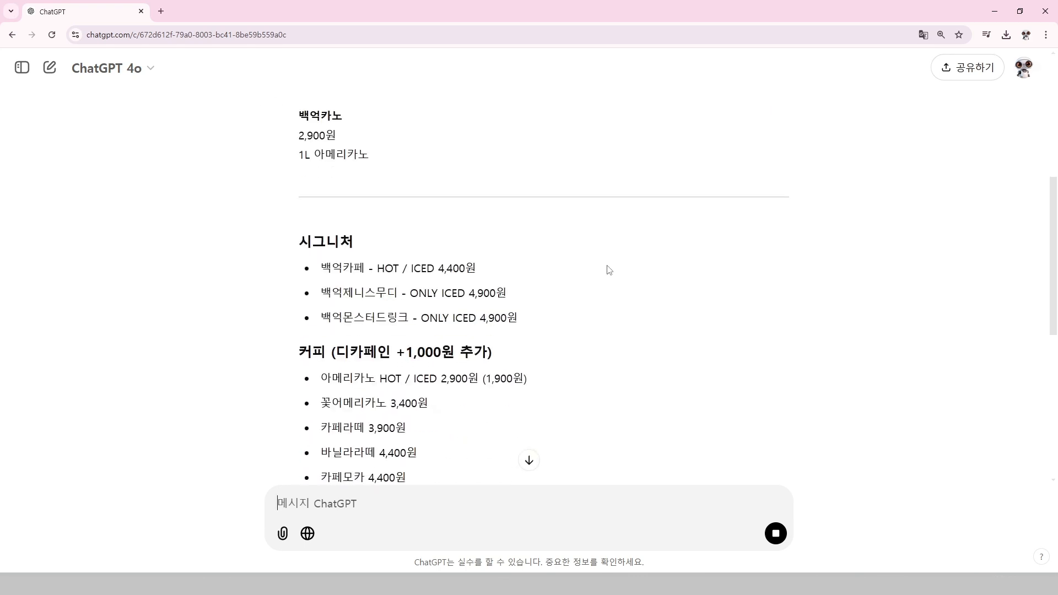
scroll(608, 270, down, 15)
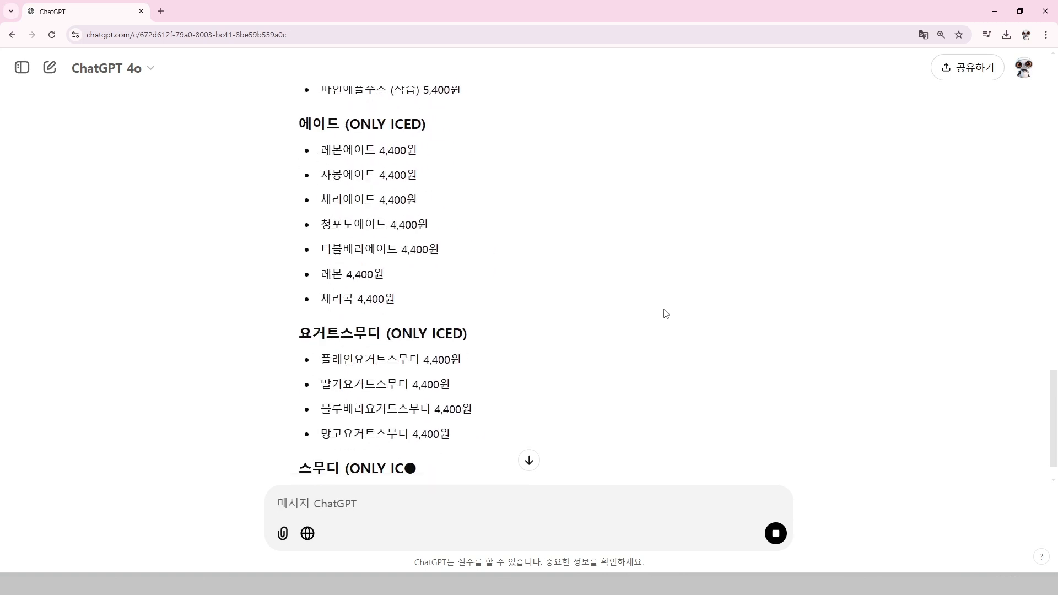
scroll(665, 314, down, 15)
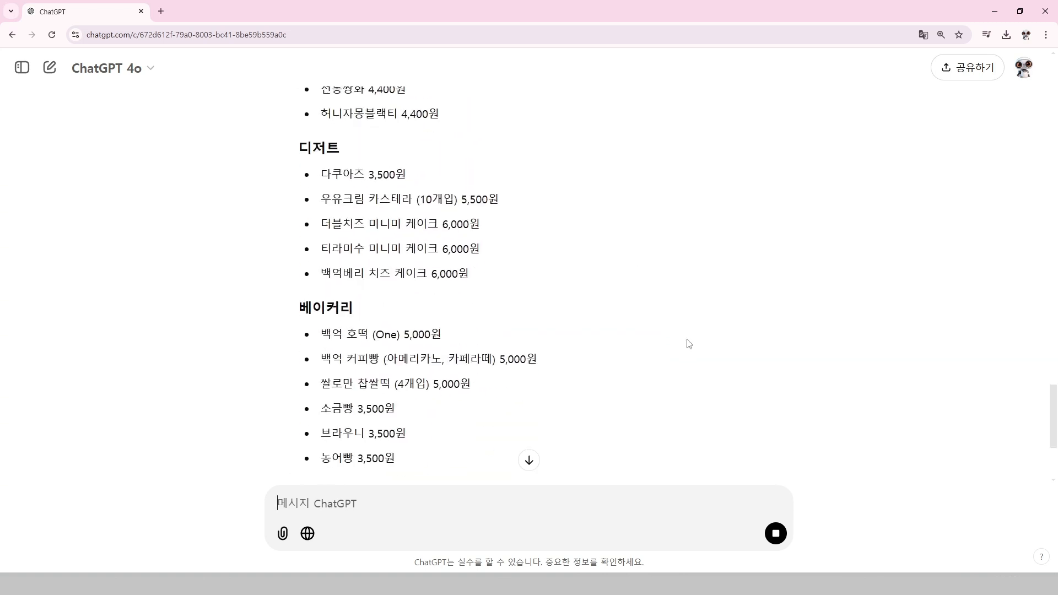
scroll(705, 347, down, 10)
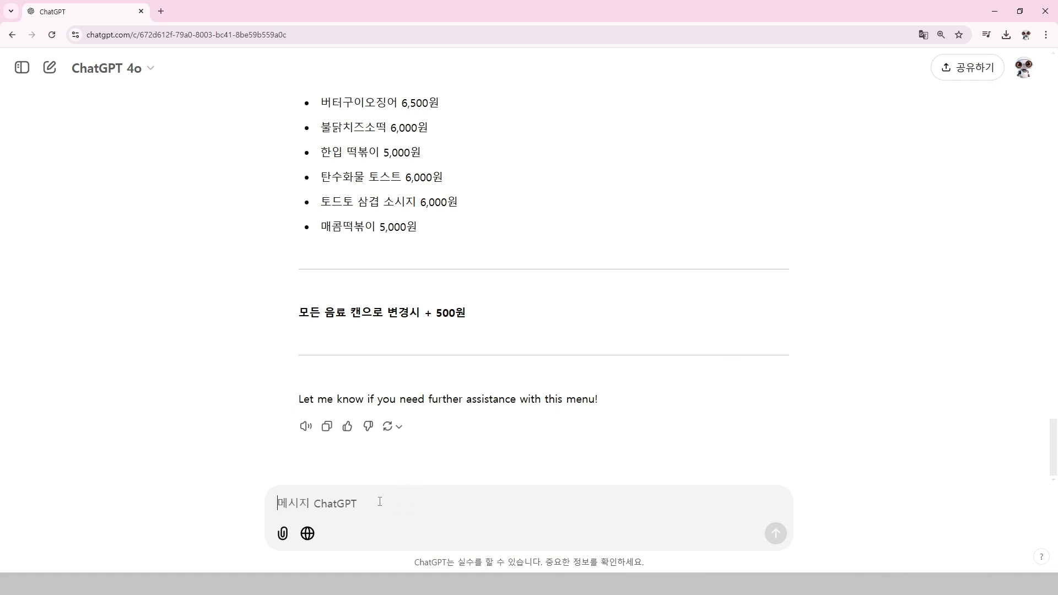
text(여기에서 가격은)
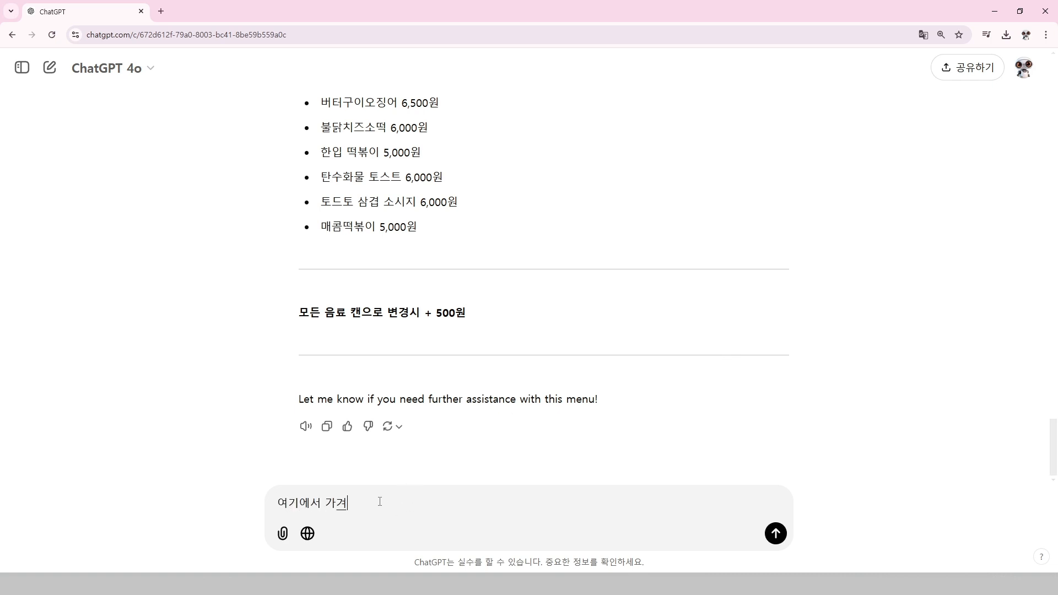
text( 모두 지우면서)
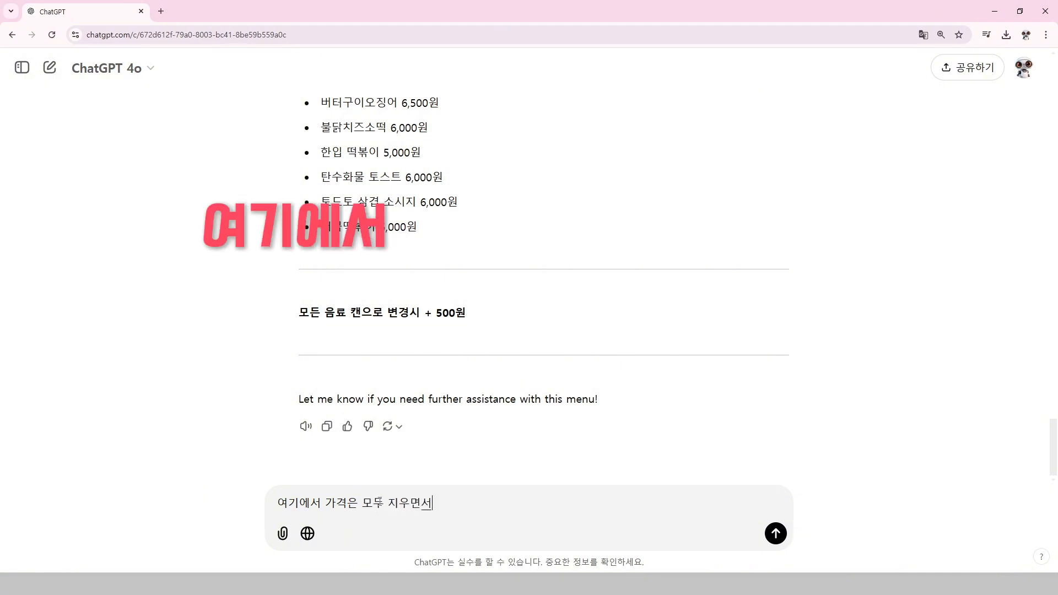
text( 메)
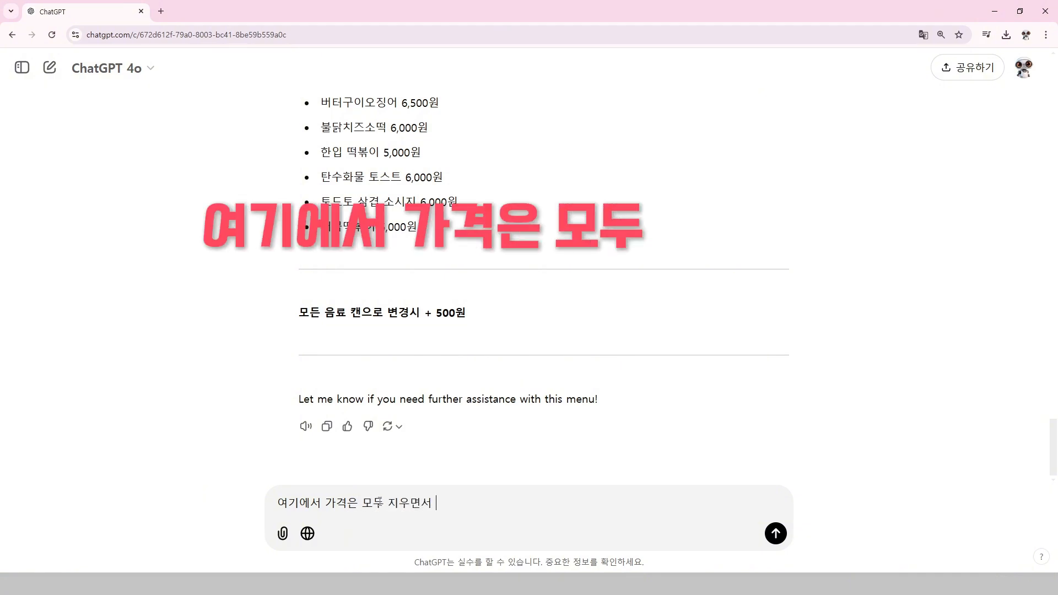
key(BackSpace)
key(BackSpace)
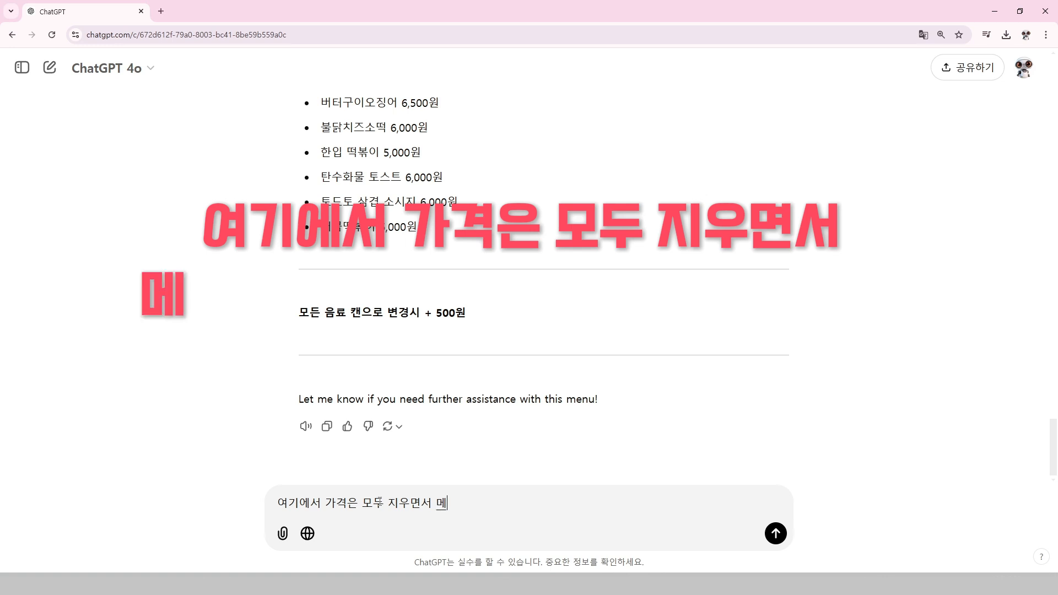
text(메뉴와 메뉴)
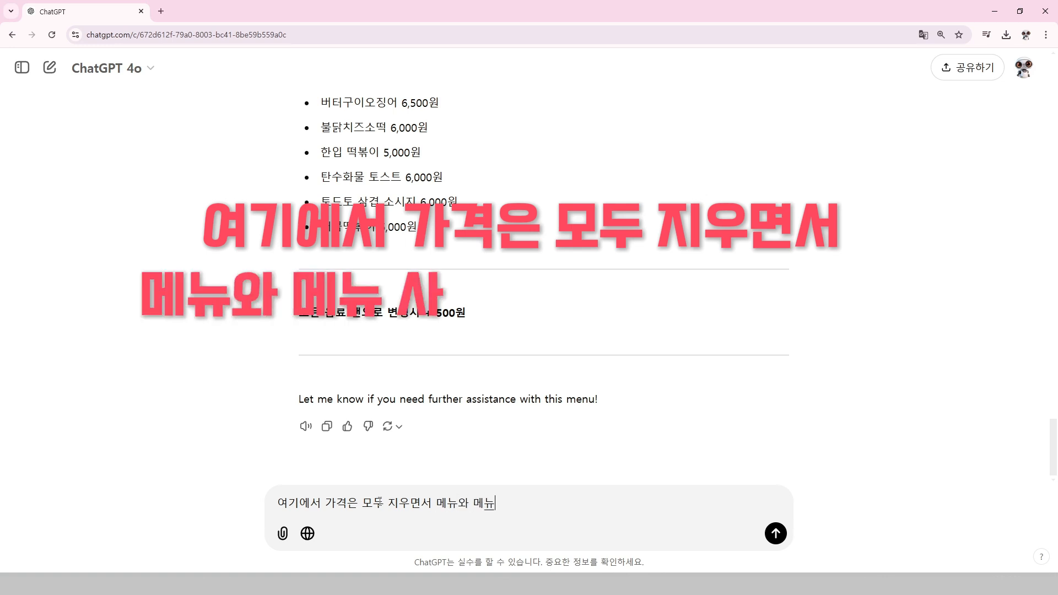
text( 사잉에 /)
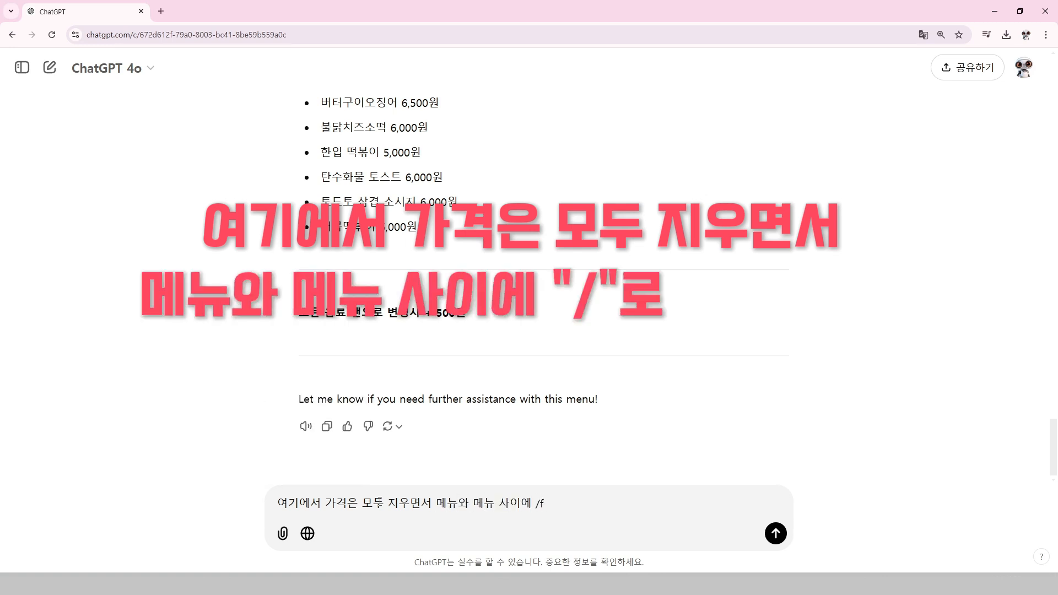
key(BackSpace)
text("/")
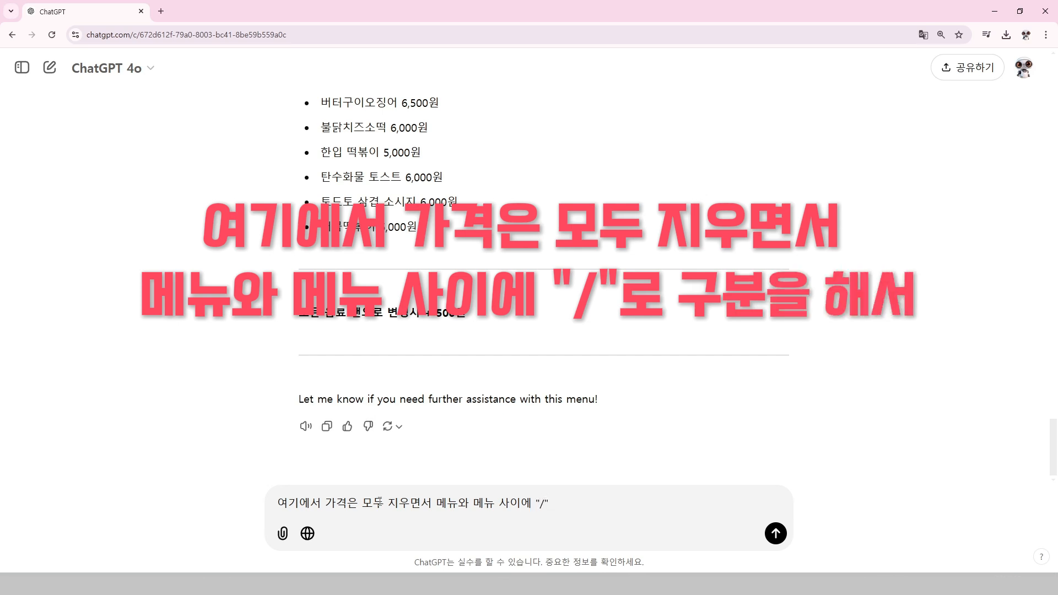
text(로 굽분을 해)
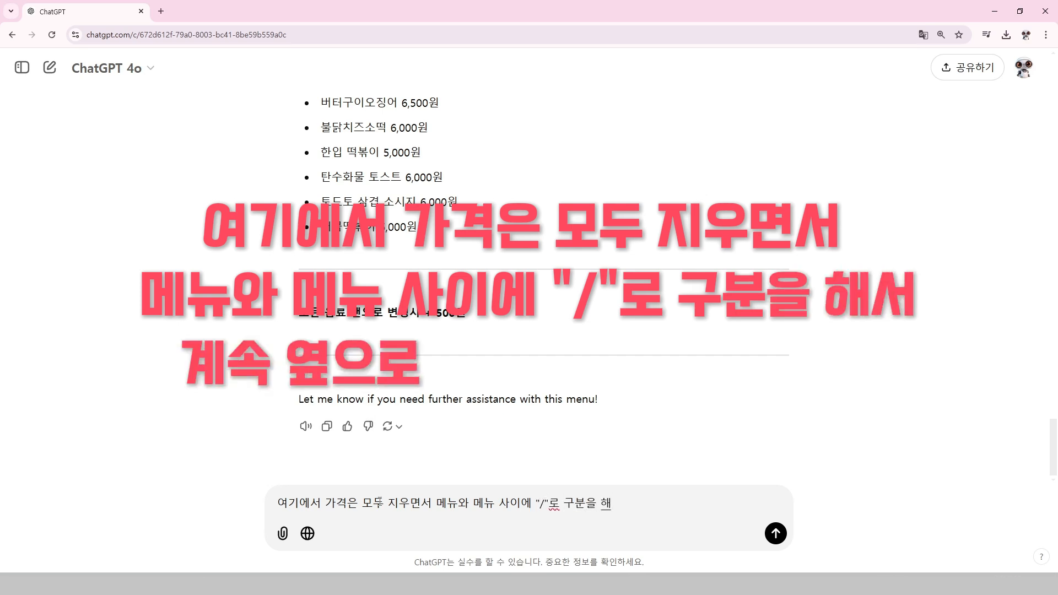
text(서)
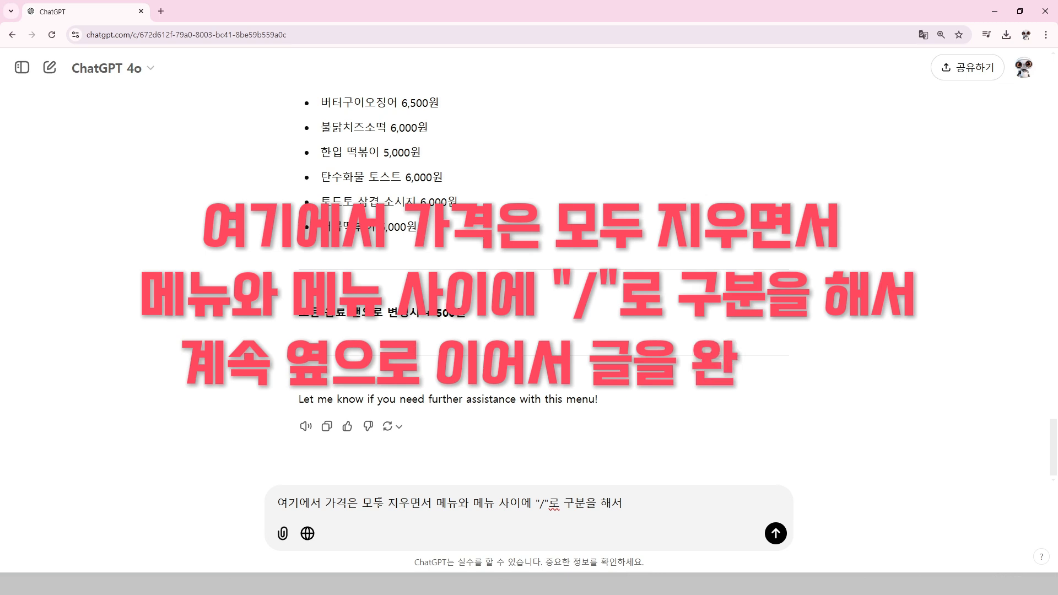
text( ㄱ계속 이어서)
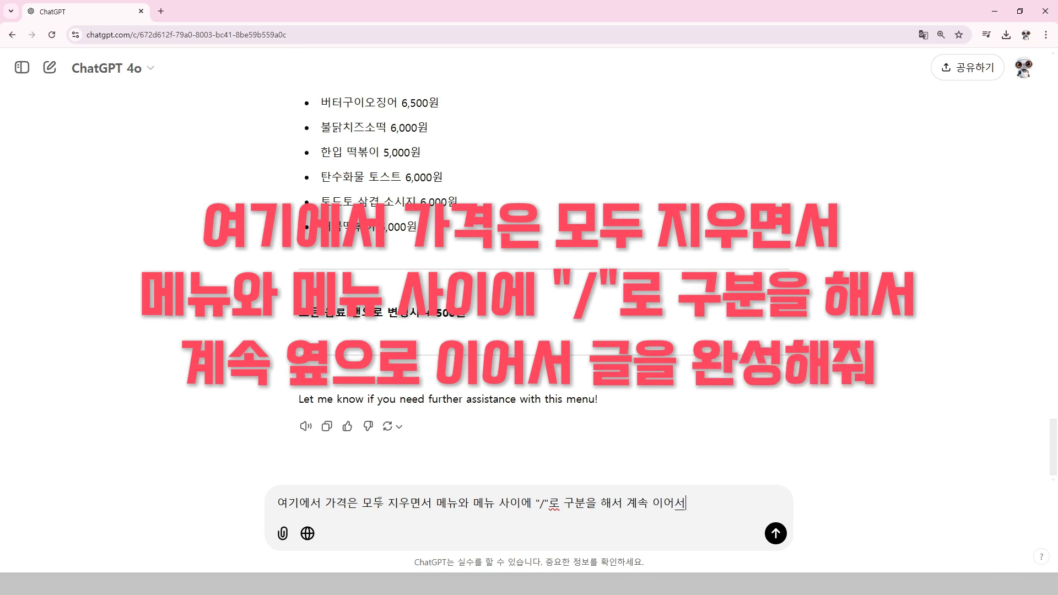
key(BackSpace)
key(BackSpace)
key(BackSpace)
text(ㅇㅍ)
key(BackSpace)
text(옆으로 이어서 글을 오완성해줘)
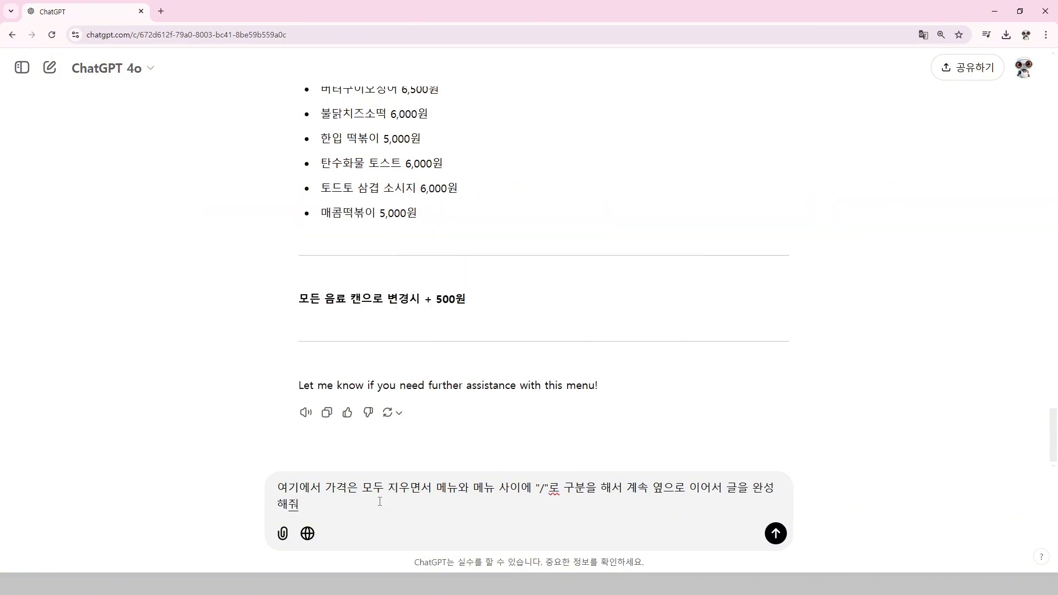
key(Return)
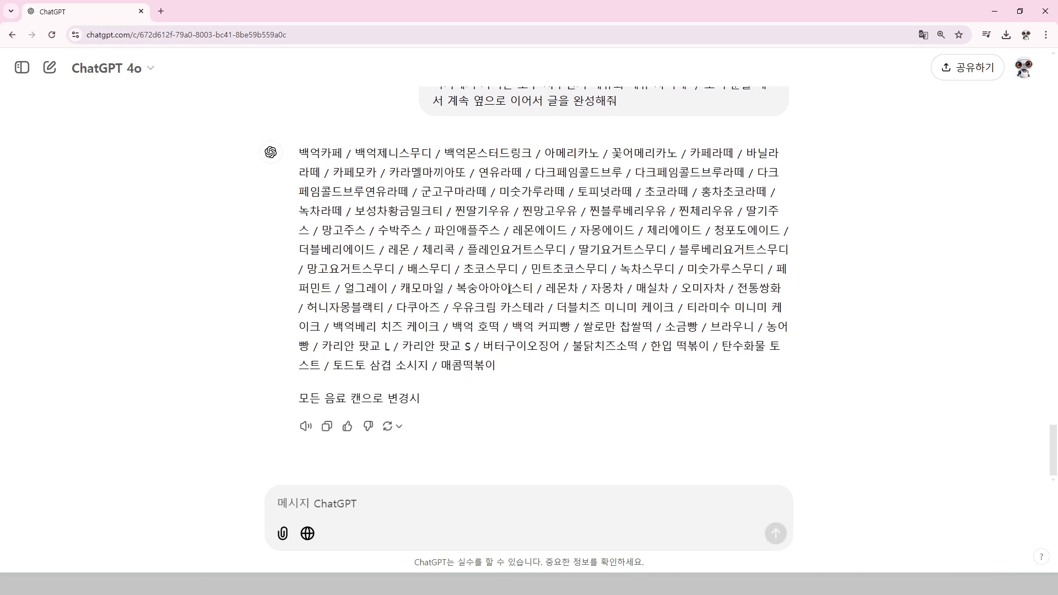
Compare the original menu list with the slash-separated version, then select the slash-separated menu text in ChatGPT's latest reply
scroll(508, 288, up, 20)
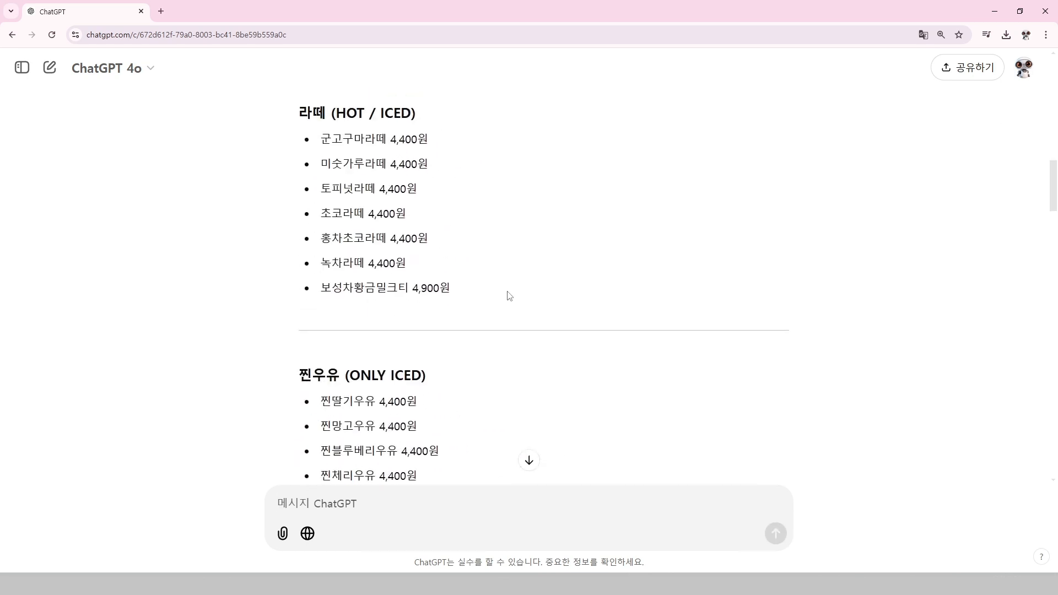
scroll(509, 296, up, 20)
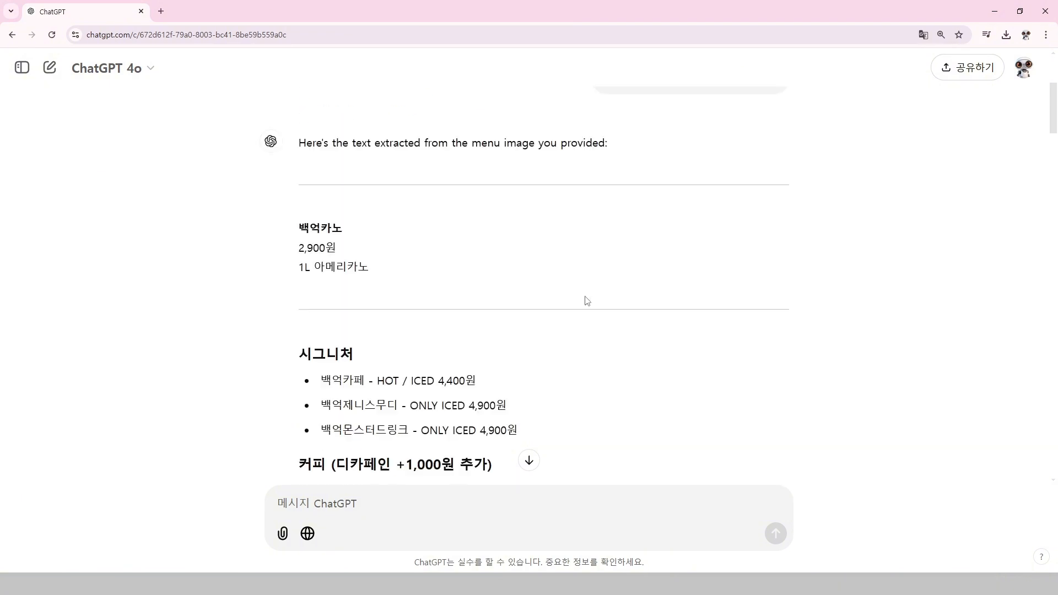
scroll(587, 300, down, 20)
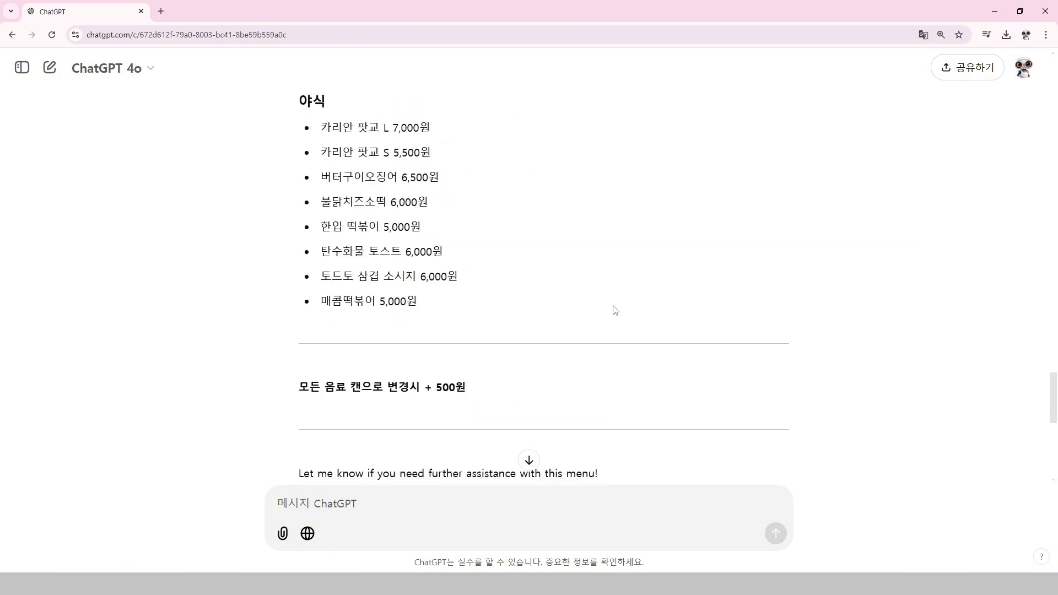
scroll(601, 314, down, 10)
drag(470, 339, 313, 164)
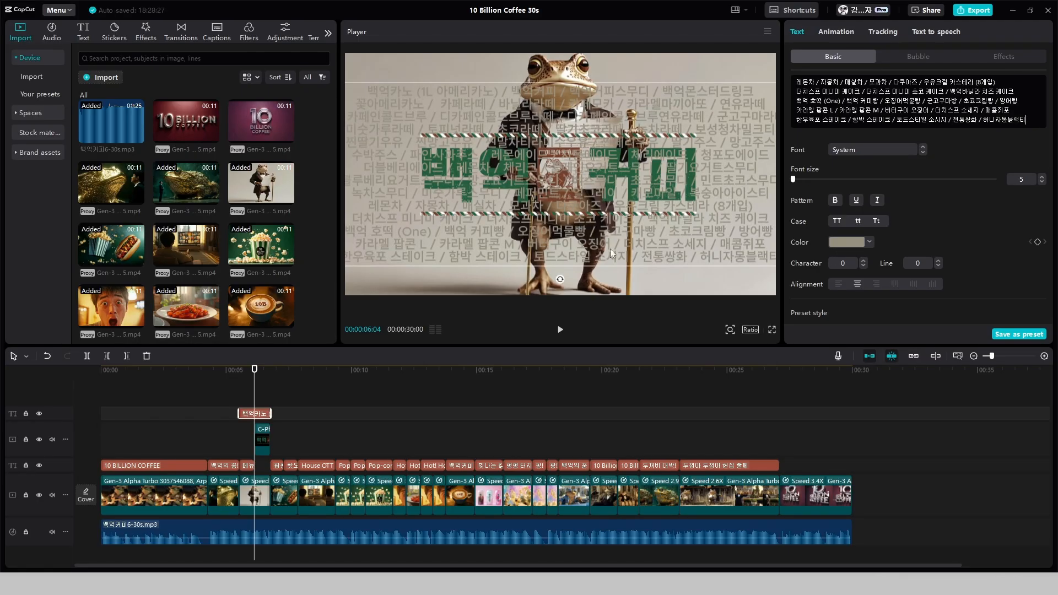
In CapCut, left-align the multi-line menu text over the logo and set its line spacing to 5
click(838, 283)
click(938, 260)
click(937, 260)
click(938, 260)
click(938, 260)
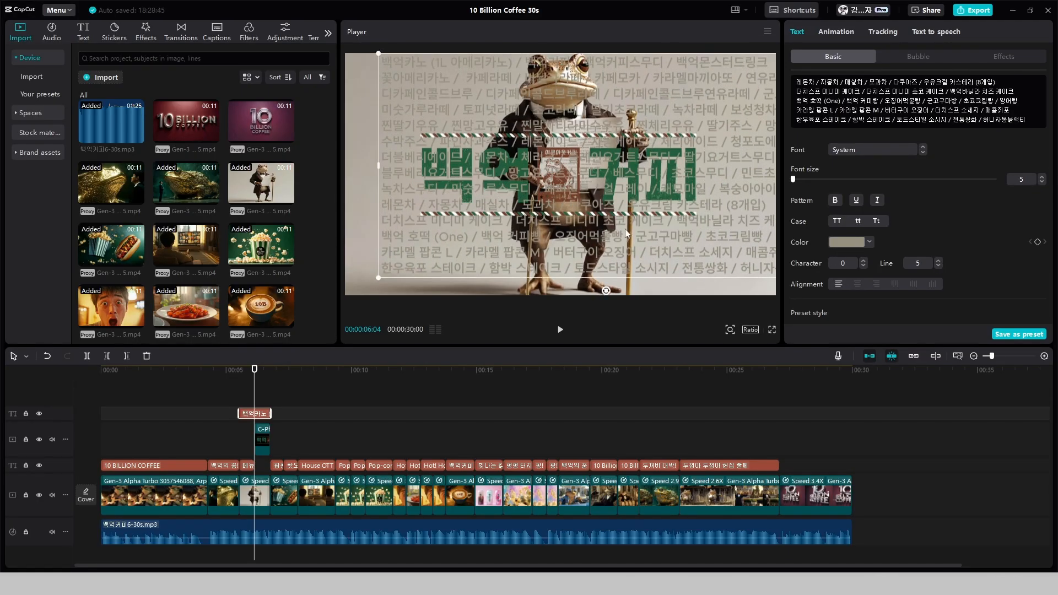
click(937, 260)
Reduce the menu text's scale to 90% and center it horizontally in the frame
scroll(993, 229, down, 7)
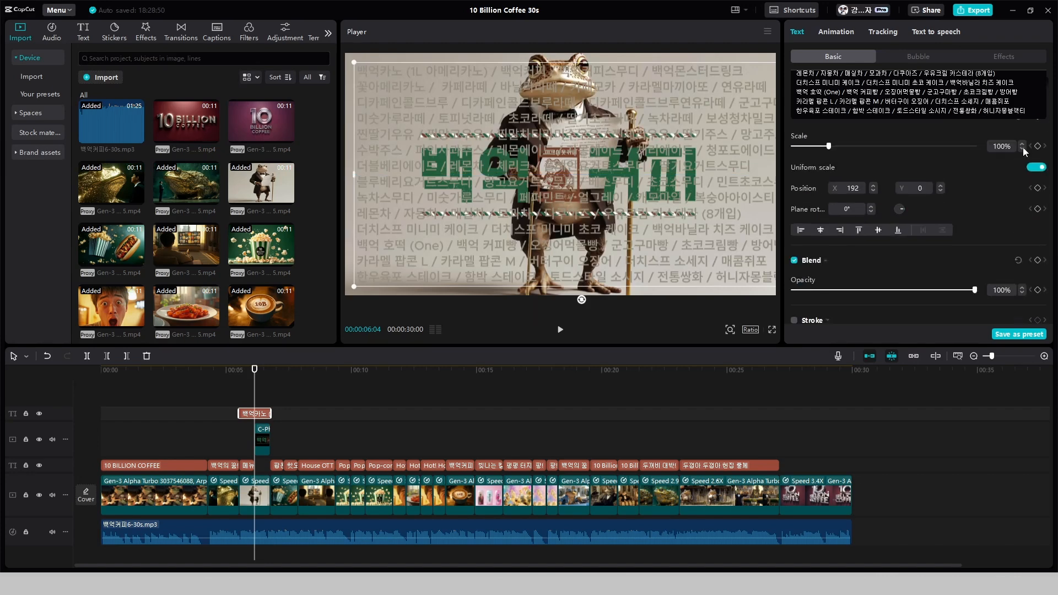
click(1021, 149)
drag(680, 230, 687, 238)
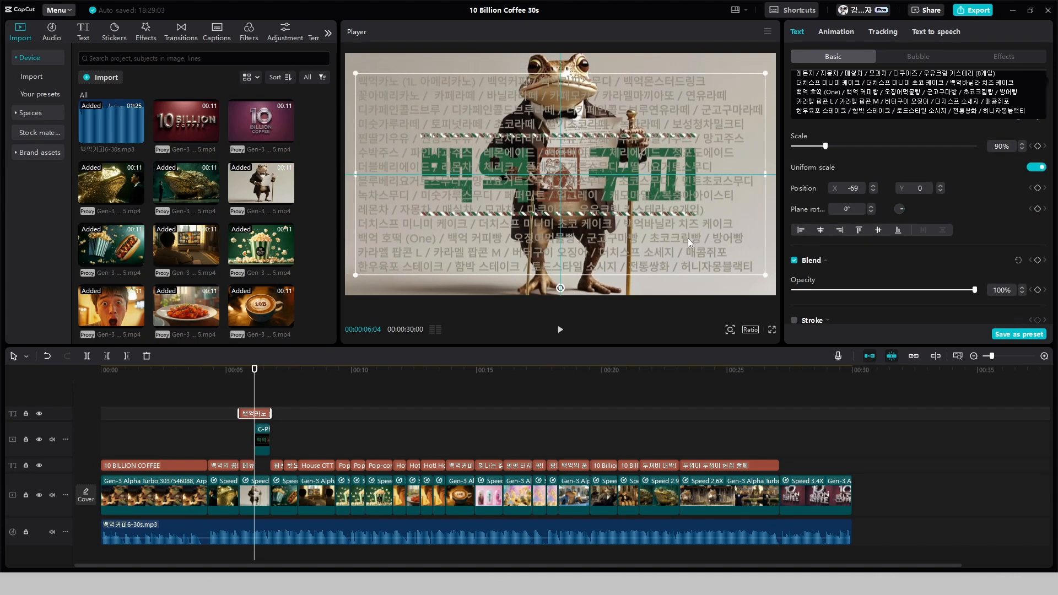
Increase the menu text's line spacing further so its lines fill more of the frame height
right_click(911, 103)
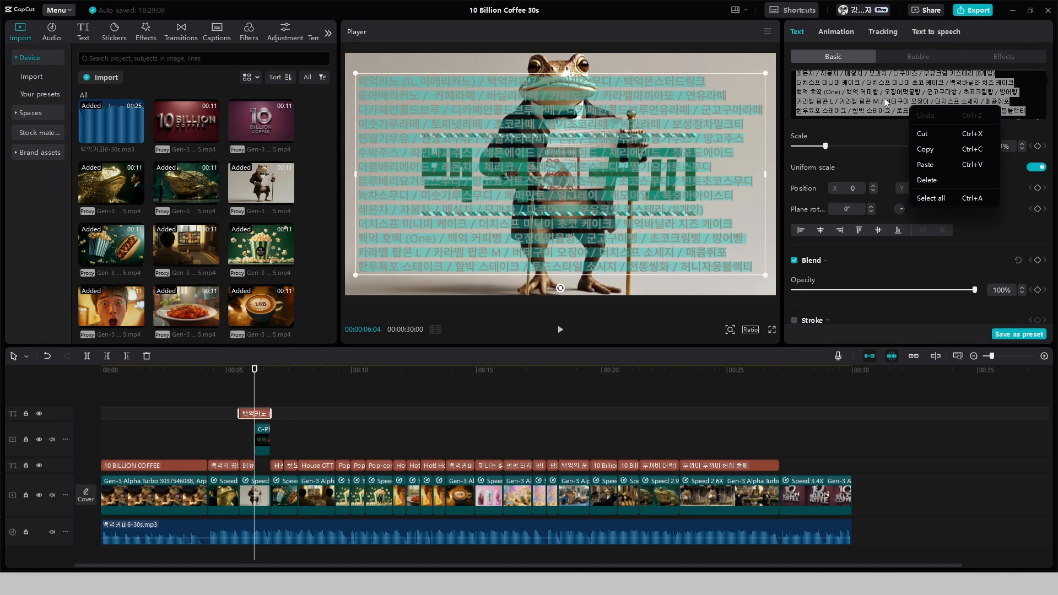
click(743, 255)
scroll(932, 285, down, 1)
scroll(932, 284, up, 8)
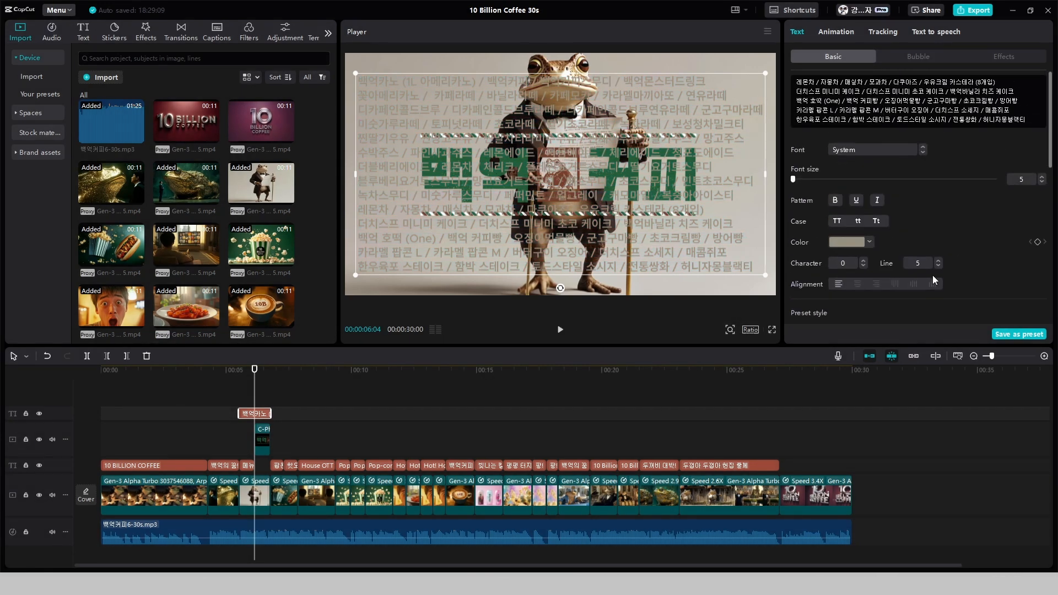
click(937, 261)
click(937, 261)
click(938, 261)
Apply the Typewriter IV entrance animation to the menu text with a duration of 1.2 s
click(836, 32)
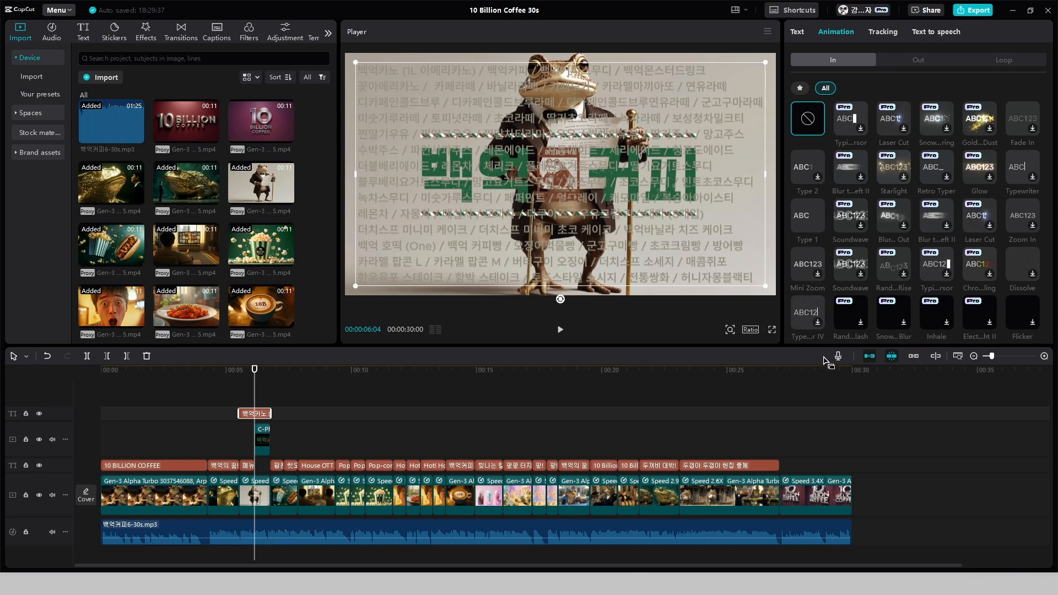
click(806, 304)
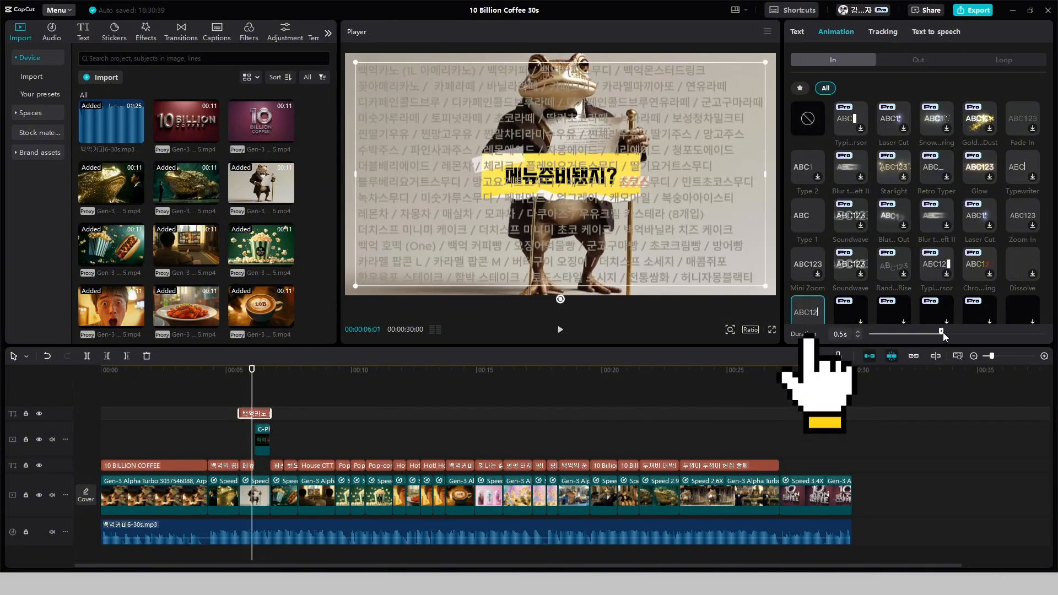
drag(940, 331, 1035, 331)
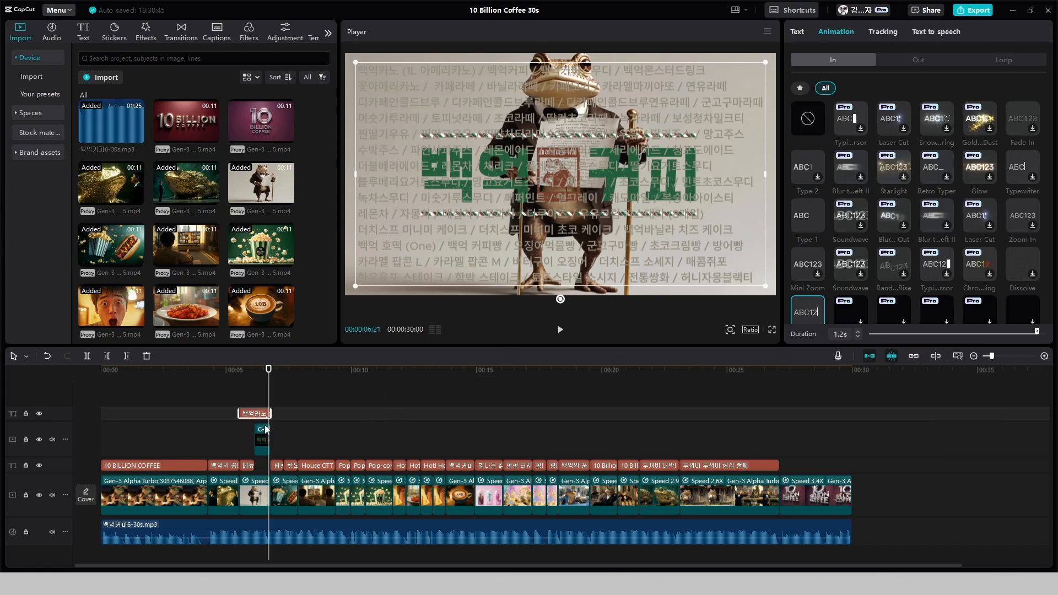
Move the logo image clip to a track above the menu text clip and play that section through
drag(261, 455, 260, 433)
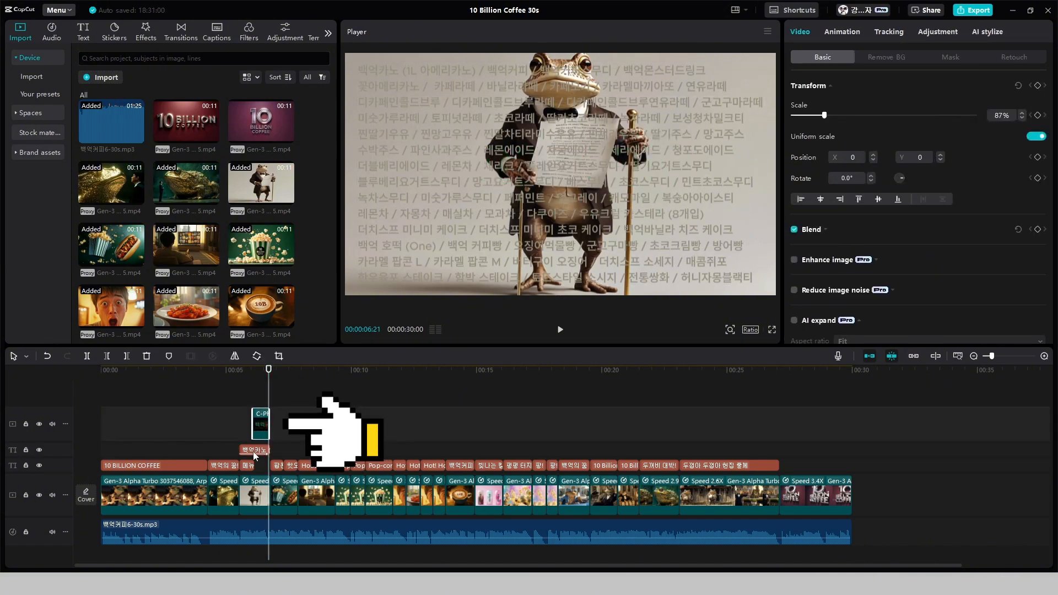
click(236, 436)
key(space)
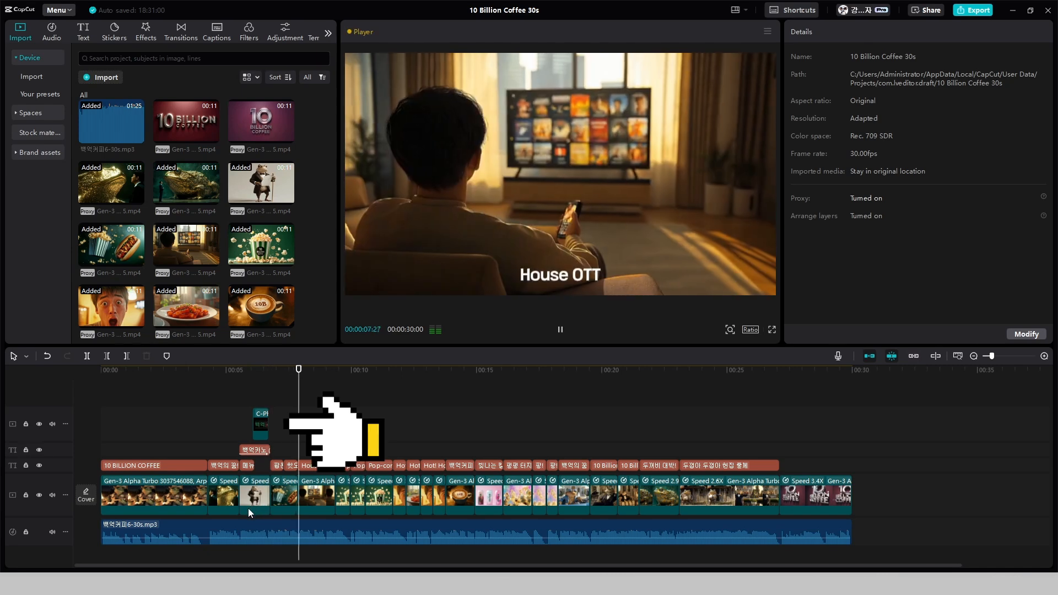
key(space)
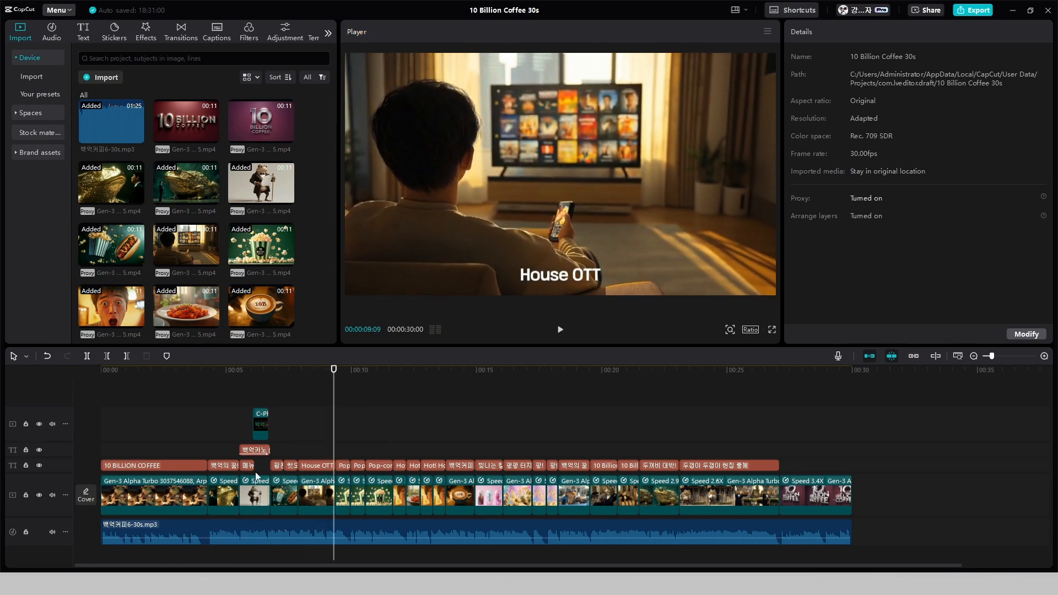
Play the logo and menu text section again, then go to the "10 BILLION COFFEE" caption at 00:00:02:13
scroll(238, 430, up, 5)
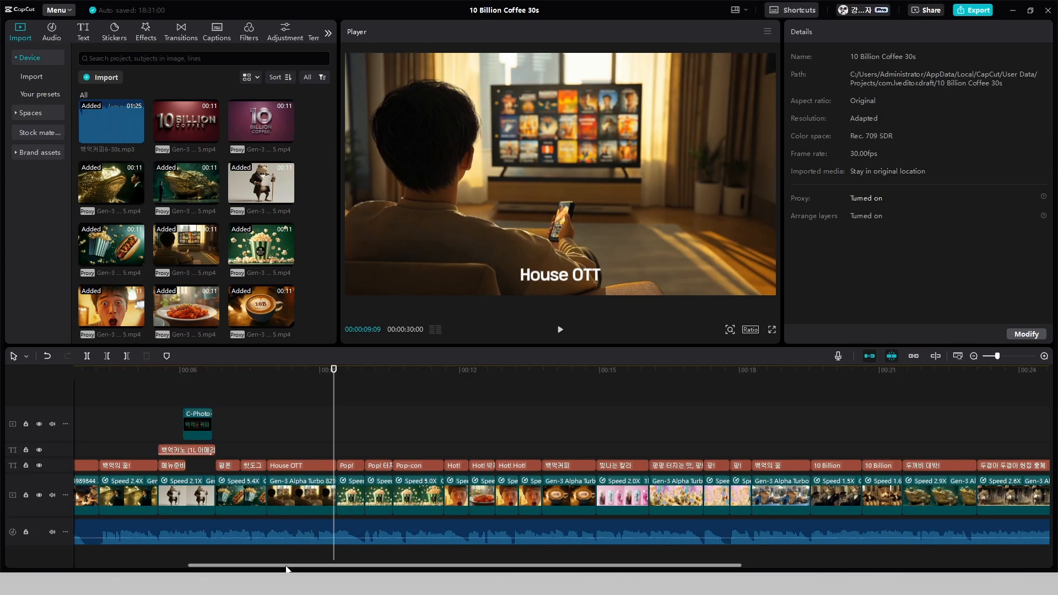
drag(286, 568, 173, 568)
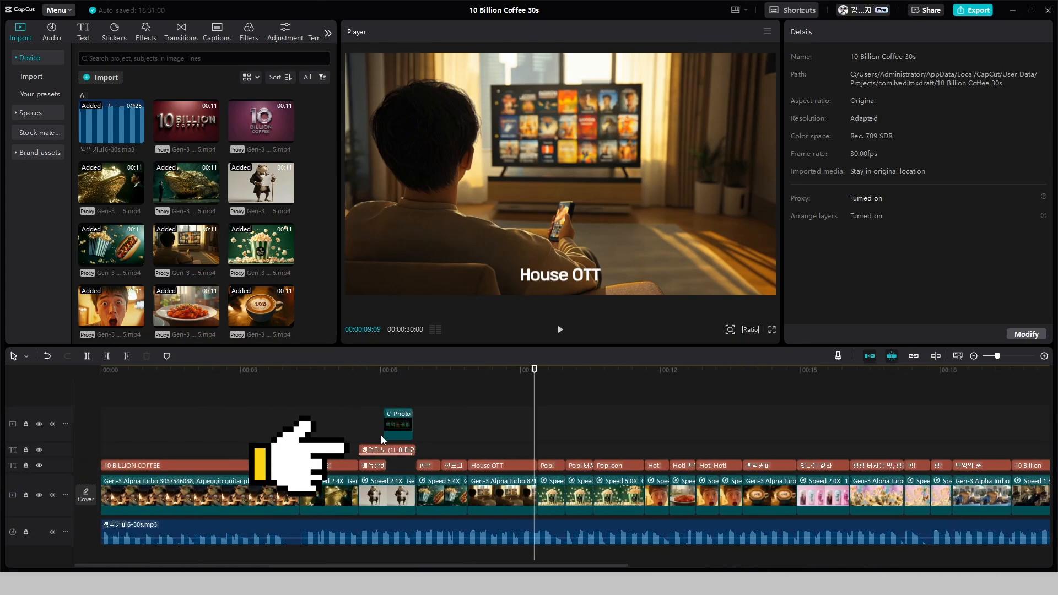
click(365, 436)
key(space)
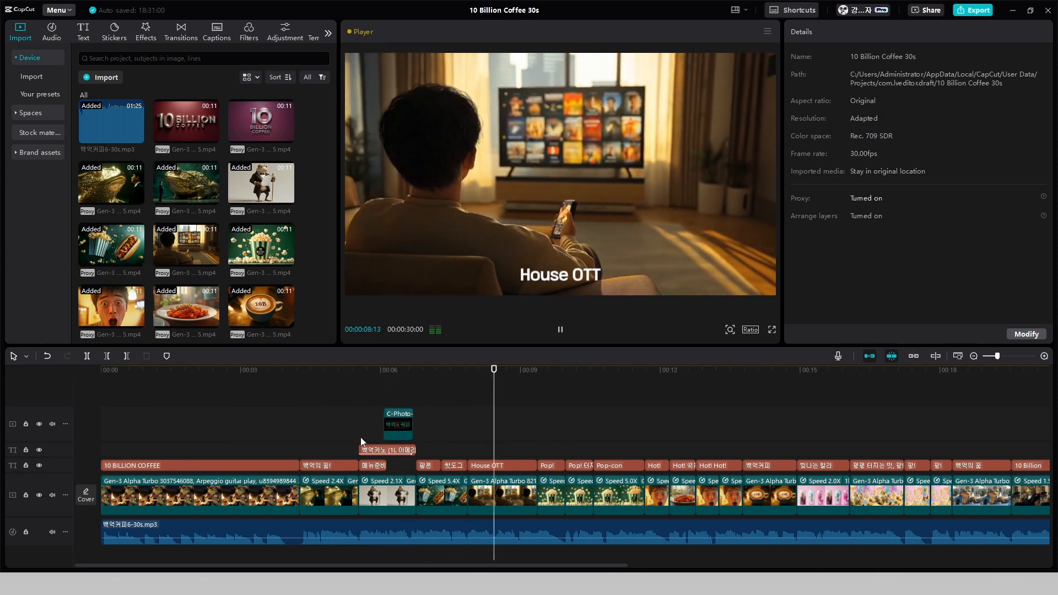
key(space)
click(215, 468)
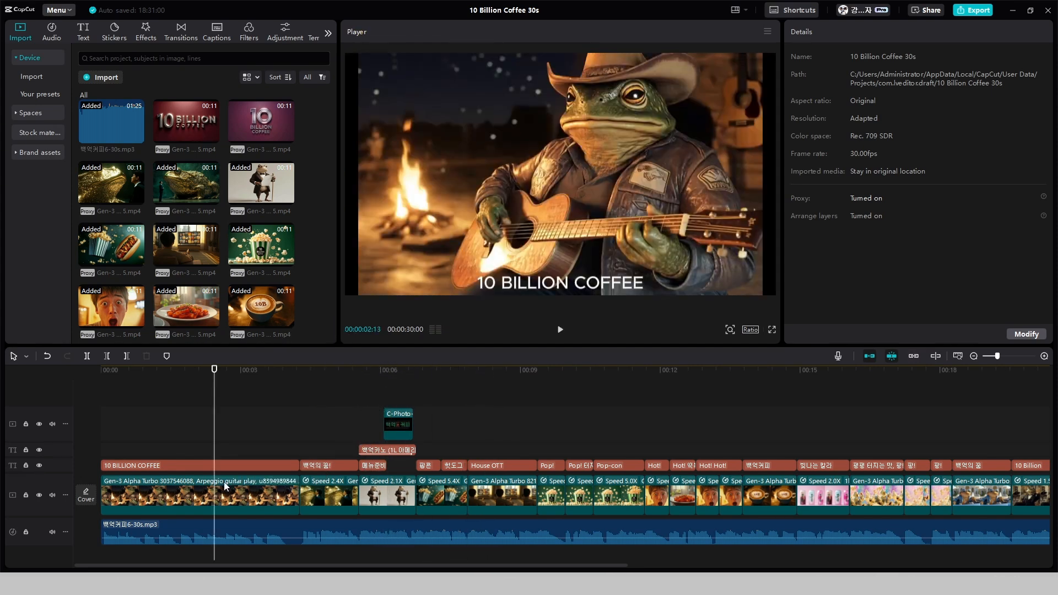
Scale the frog guitar video clip at the start of the timeline up to 107% so it fills the frame
click(224, 482)
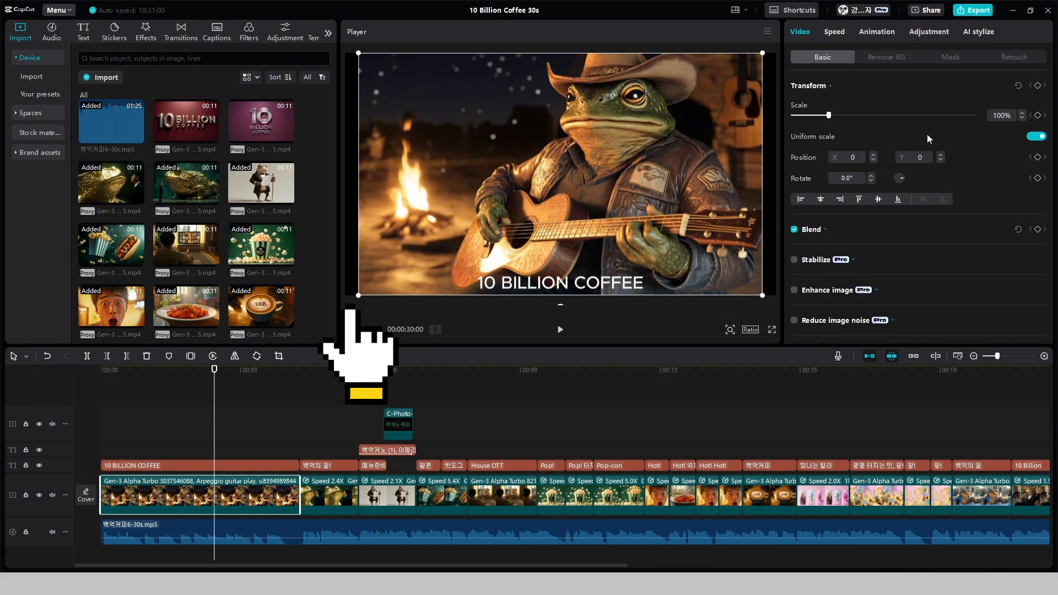
click(1021, 113)
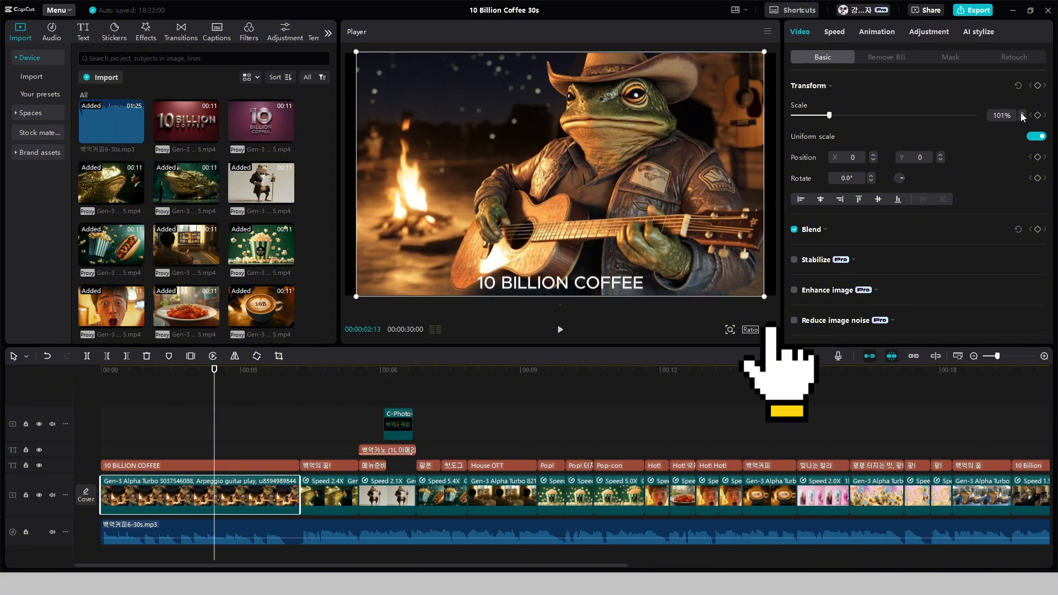
click(1021, 113)
click(1021, 113)
click(1022, 113)
click(1021, 113)
click(1021, 113)
click(1022, 112)
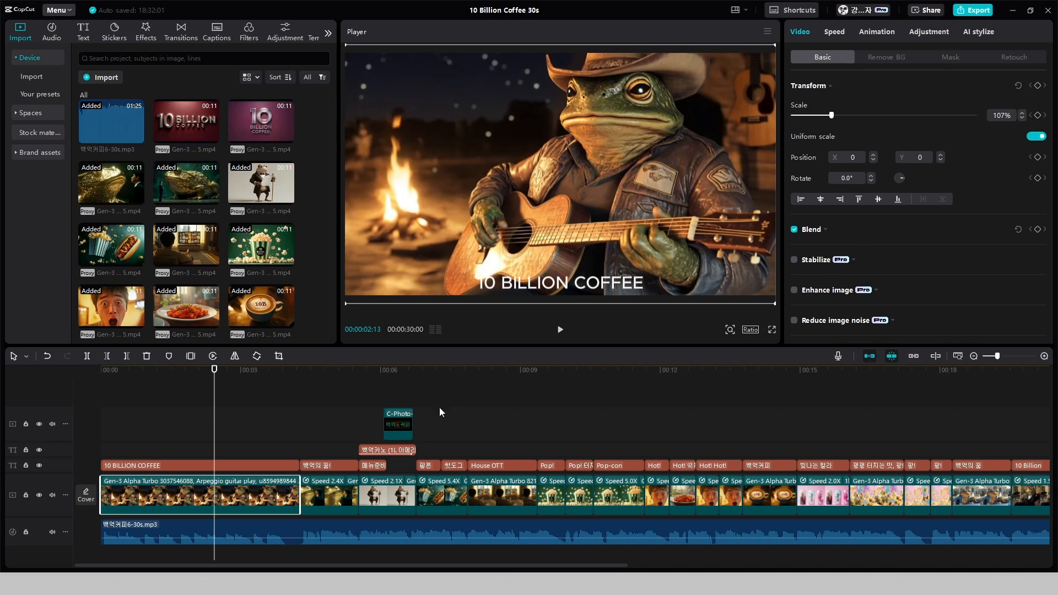
Set the font of the "10 BILLION COFFEE" caption to ZY Starry
click(190, 463)
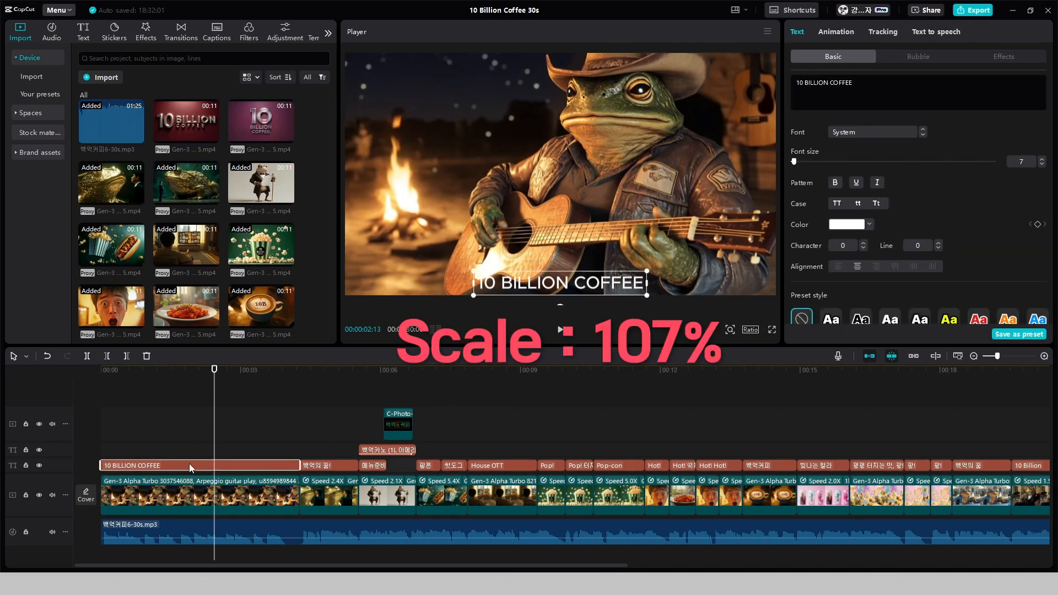
click(904, 133)
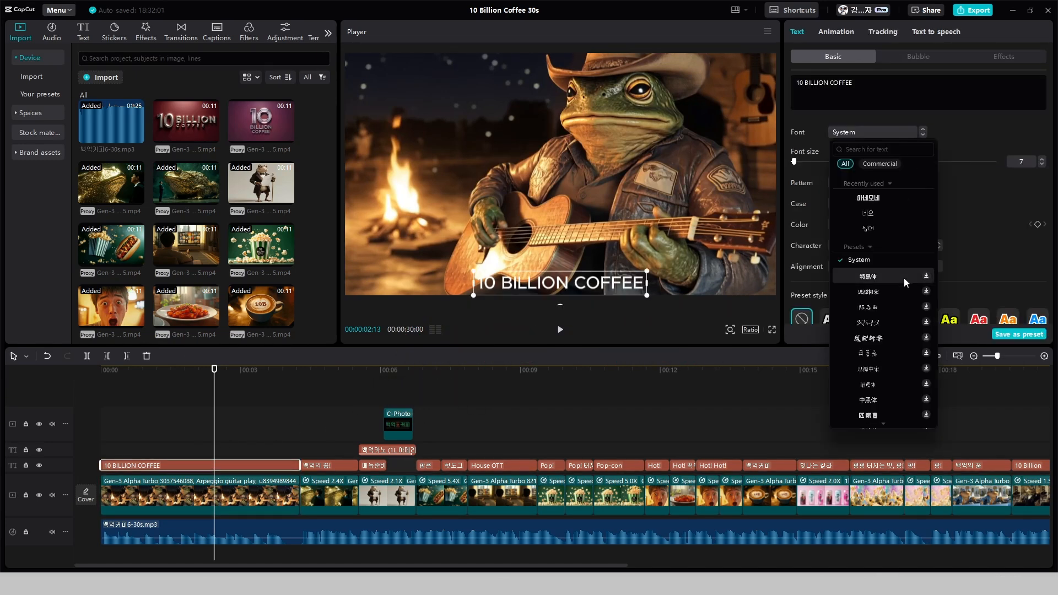
scroll(926, 253, up, 3)
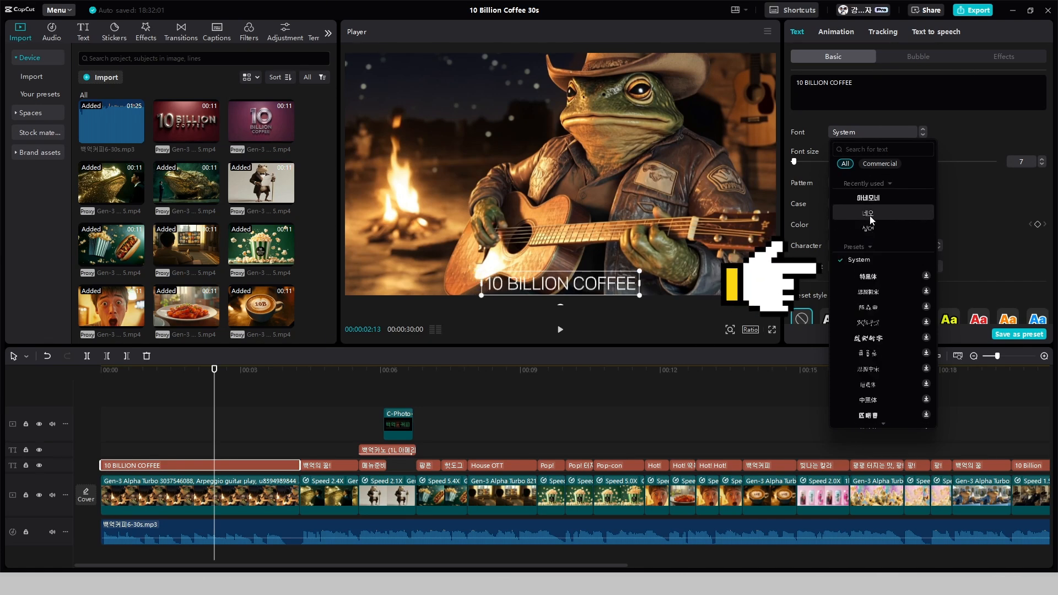
scroll(907, 273, down, 1)
scroll(897, 331, down, 8)
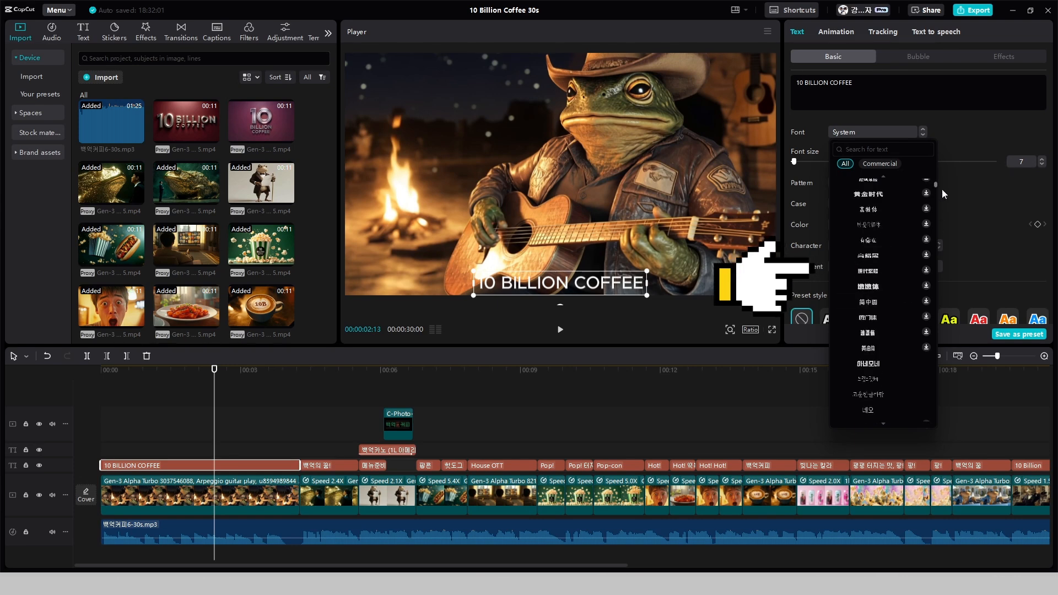
drag(935, 184, 928, 239)
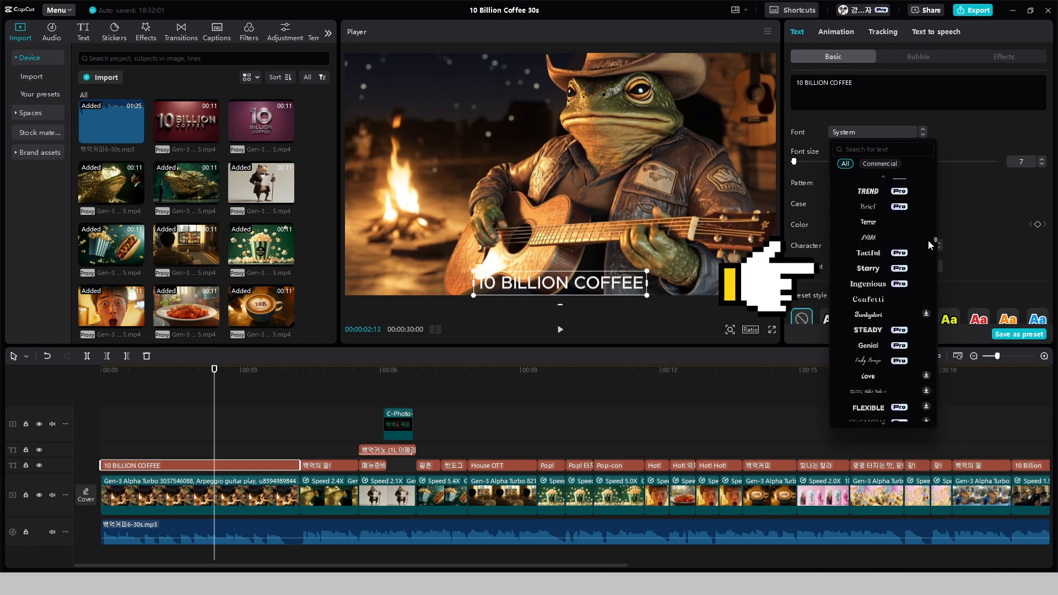
click(863, 270)
Set the "10 BILLION COFFEE" caption's font size to 10 and move it to the upper-left area of the frame, beside the frog
click(1041, 159)
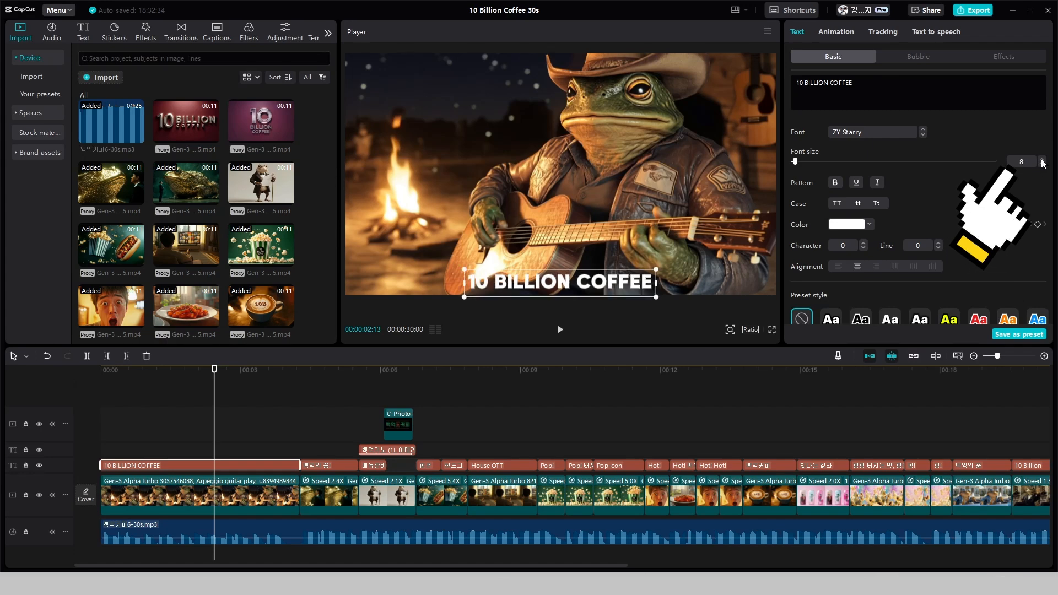
click(1041, 160)
click(1041, 160)
drag(621, 285, 531, 142)
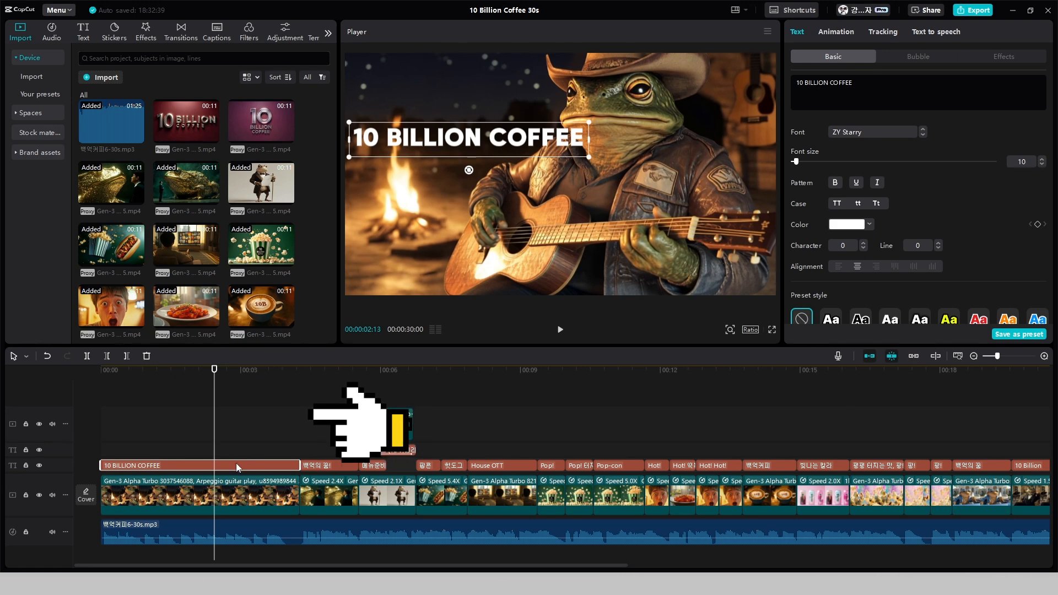
Duplicate the caption onto two tracks above, reduce the top copy to "10" and set it in ZY Genial at font size 18
drag(236, 463, 242, 438)
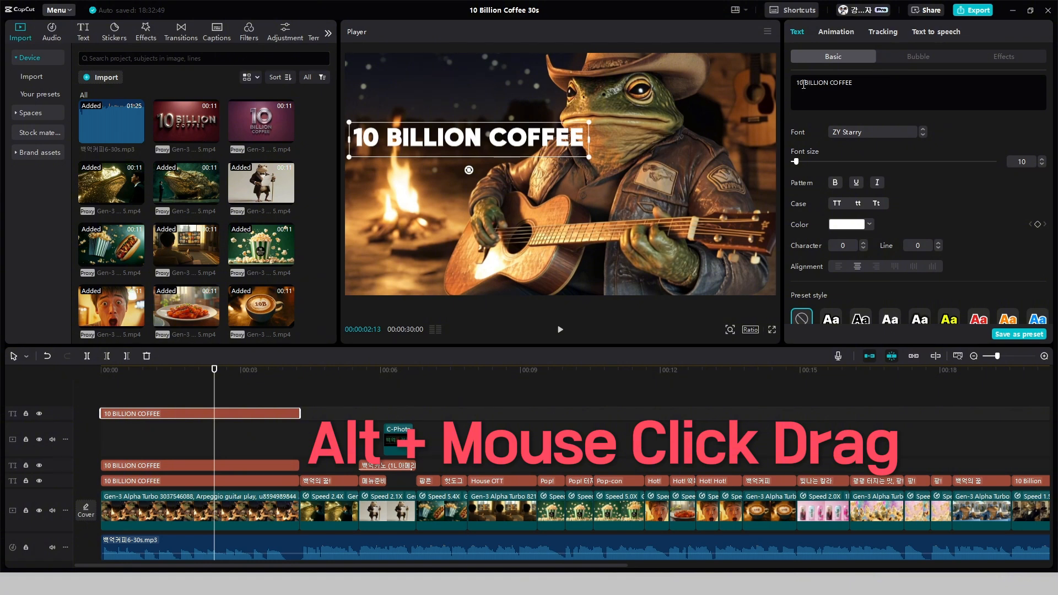
drag(804, 85, 865, 93)
key(BackSpace)
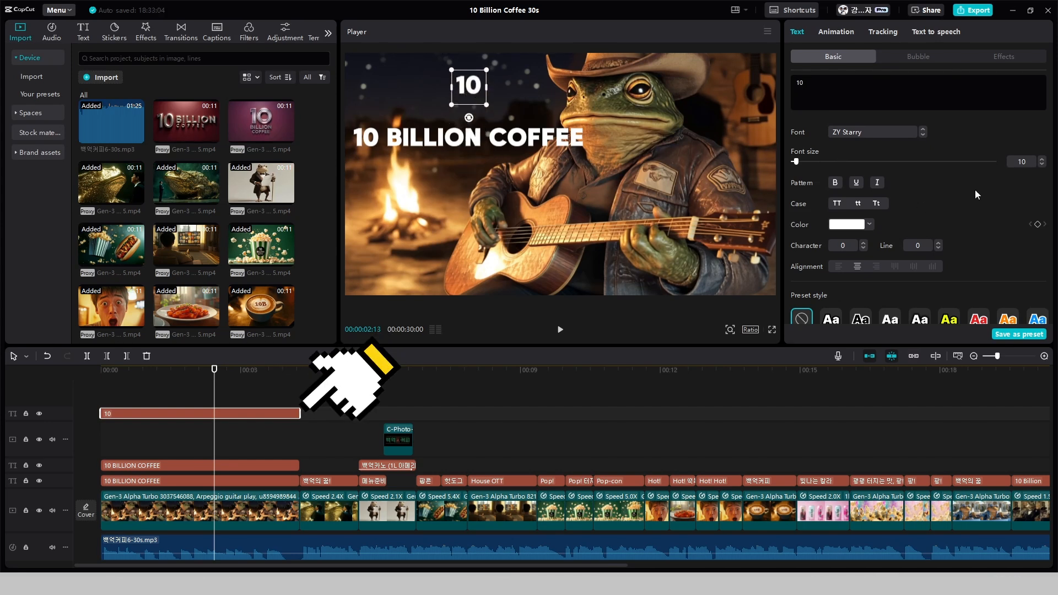
click(908, 133)
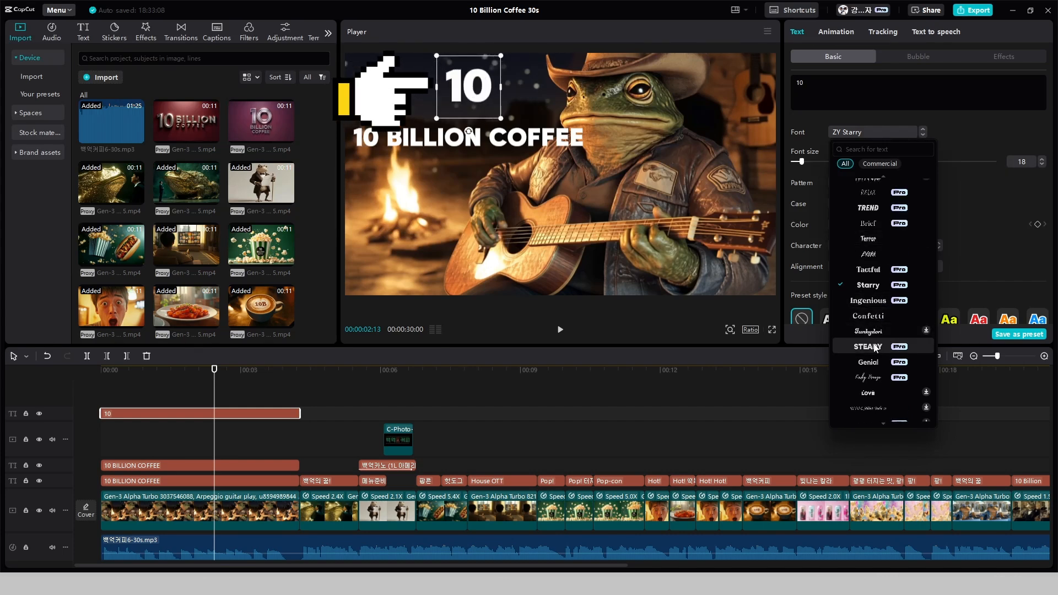
Remove the "10" from the middle caption copy so it reads "BILLION COFFEE"
click(448, 152)
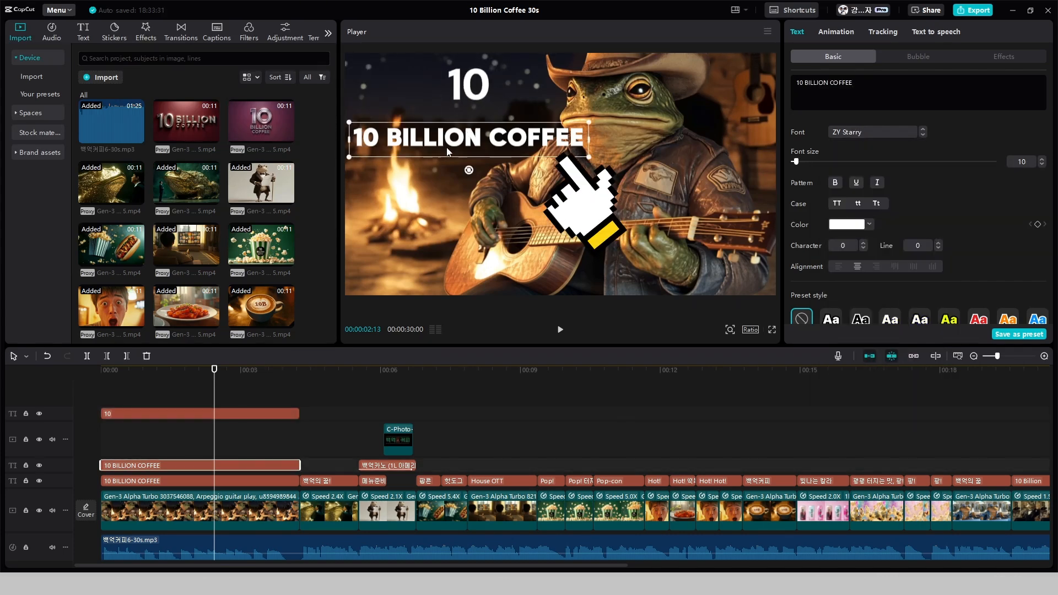
drag(805, 83, 792, 88)
key(BackSpace)
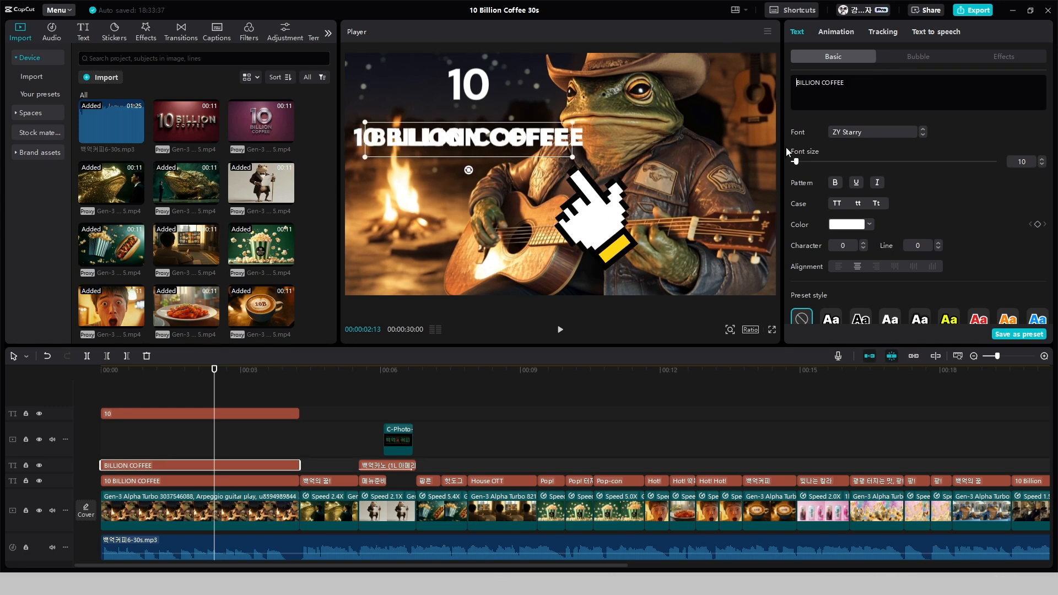
Replace the original caption's text with "두껍아 두껍아 헌집줄께 새집 다오" and place it just below "BILLION COFFEE"
click(255, 482)
drag(859, 83, 790, 85)
text(ㄷ)
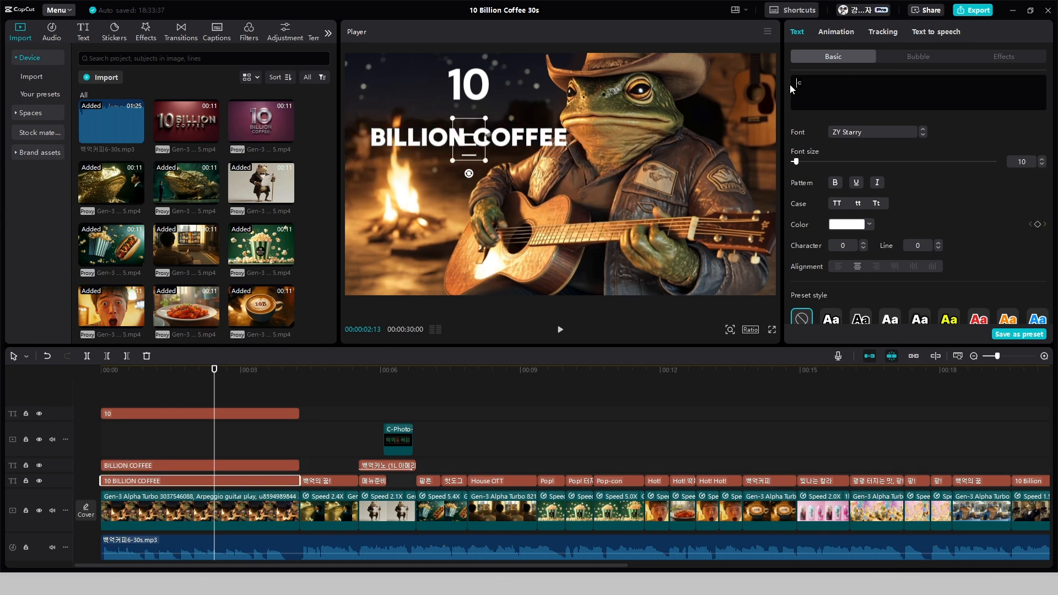
text(두껍아 두껍아 헌집줄께 새집 다오)
drag(551, 139, 551, 168)
Choose a Korean font for the "두껍아 두껍아" caption and shrink it to about the width of "BILLION COFFEE"
click(922, 135)
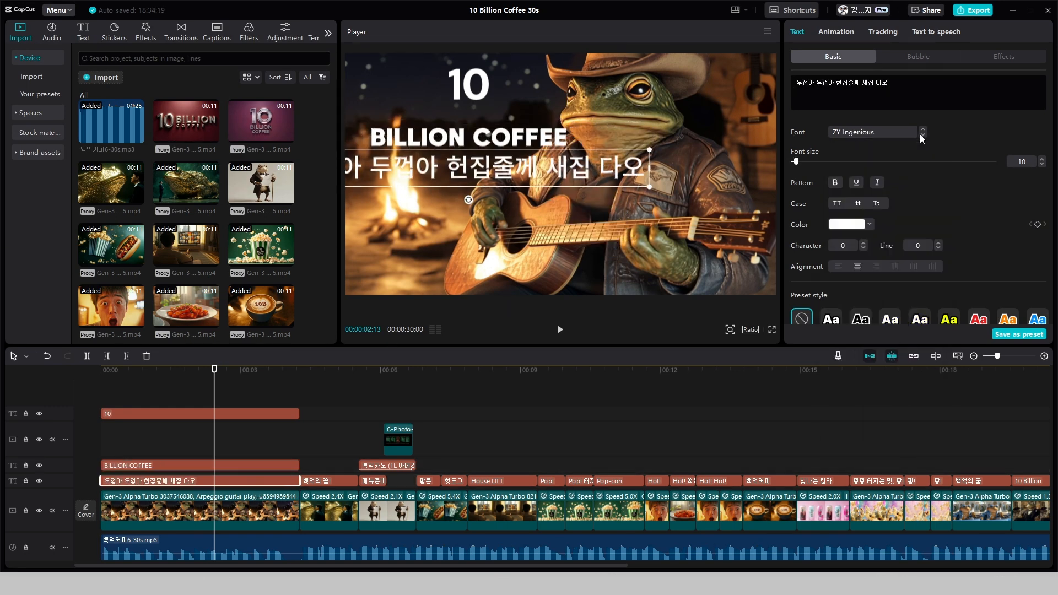
click(922, 135)
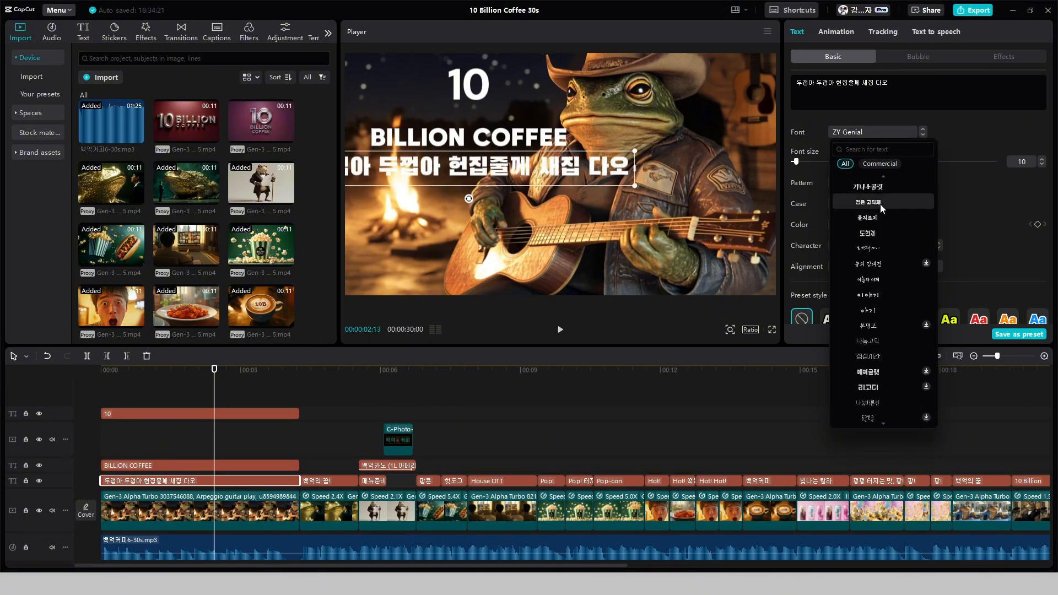
scroll(880, 205, down, 3)
click(878, 220)
drag(626, 185, 579, 180)
Change the text color of the "두껍아 두껍아" caption to red
click(869, 224)
click(821, 330)
click(821, 207)
Enlarge the "10" text to font size 27 and shift all three captions left into a tight centered stack
click(469, 86)
drag(498, 119, 513, 134)
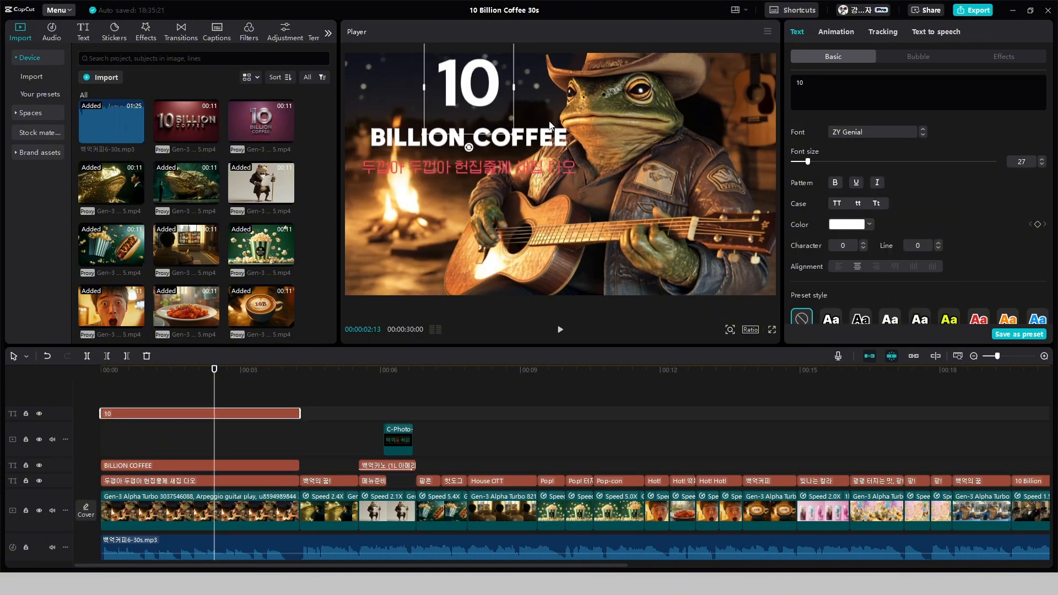
drag(468, 85, 437, 85)
drag(468, 138, 448, 134)
drag(437, 85, 445, 91)
drag(468, 166, 448, 156)
Set the scale of the red "두껍아 두껍아" caption to 106% to match the width of "BILLION COFFEE"
click(1041, 164)
scroll(1019, 231, down, 3)
click(1021, 212)
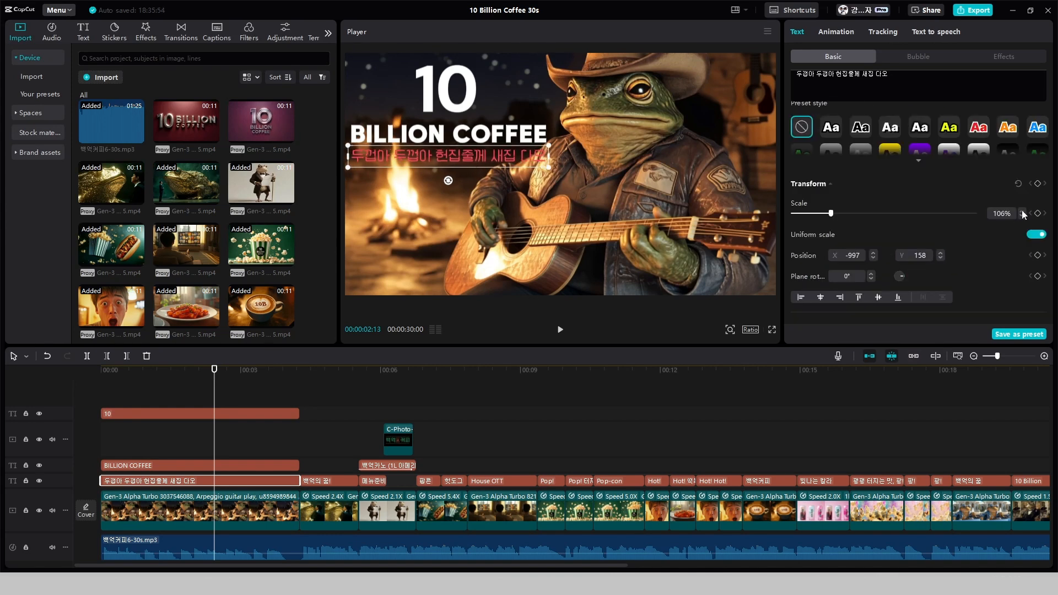
click(485, 215)
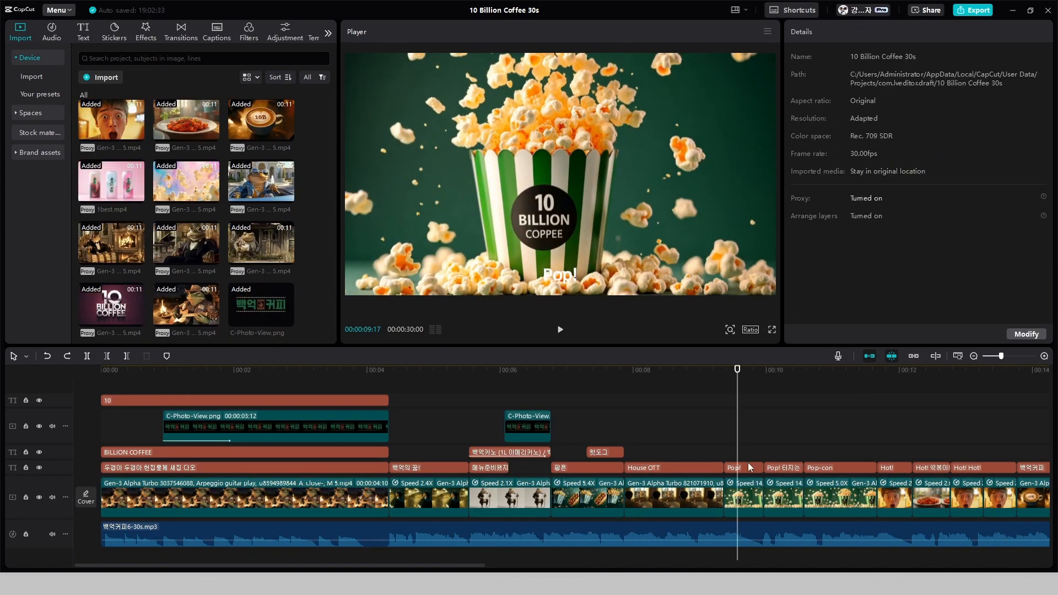
Apply the white starburst "!!!" speech bubble with a black outline to the "Pop!" caption in the popcorn clip
click(749, 468)
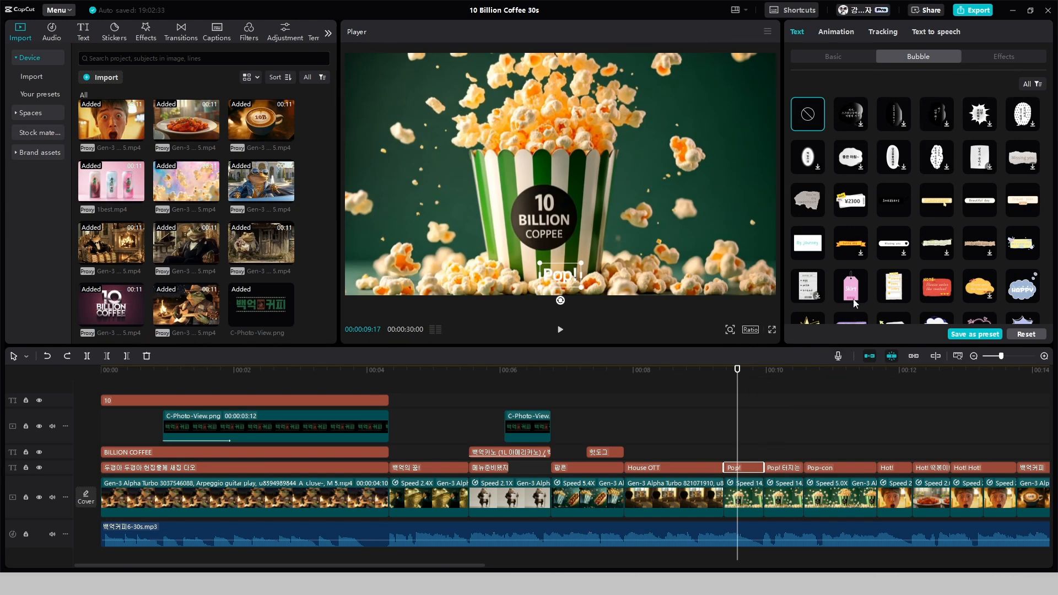
scroll(885, 270, down, 5)
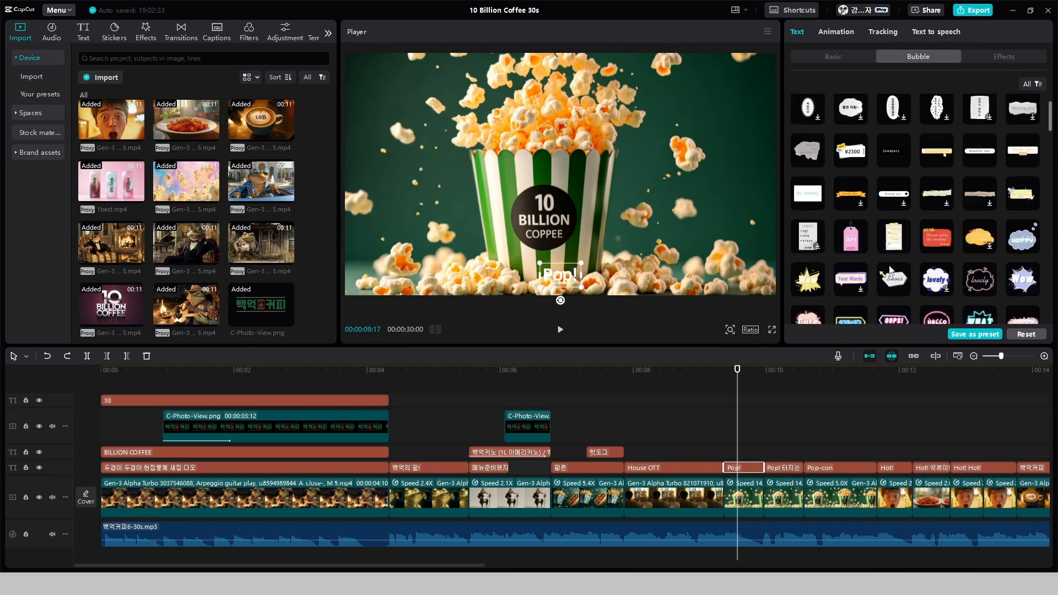
scroll(889, 267, down, 3)
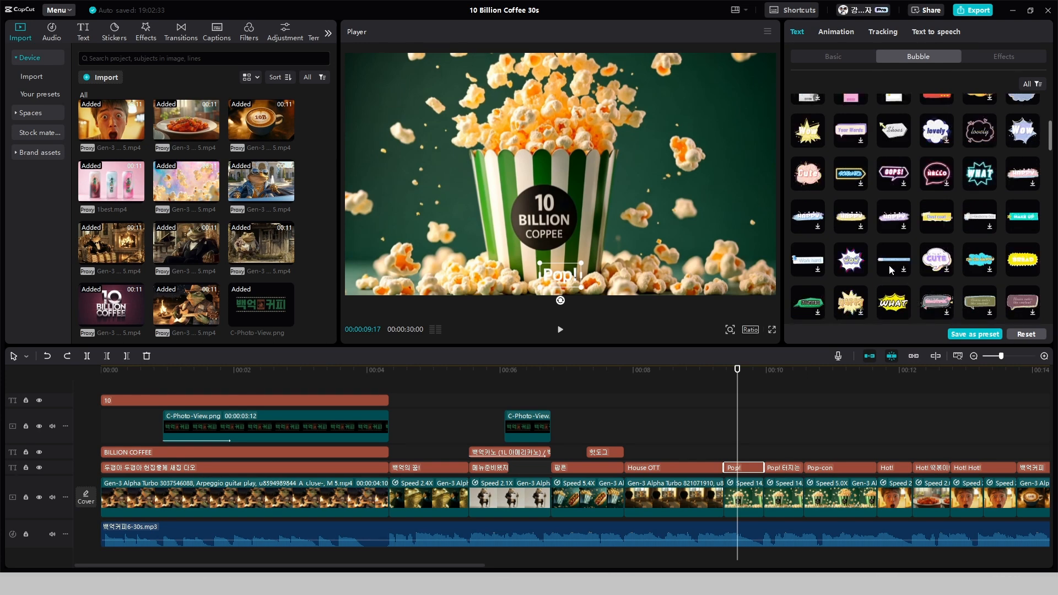
scroll(898, 269, down, 10)
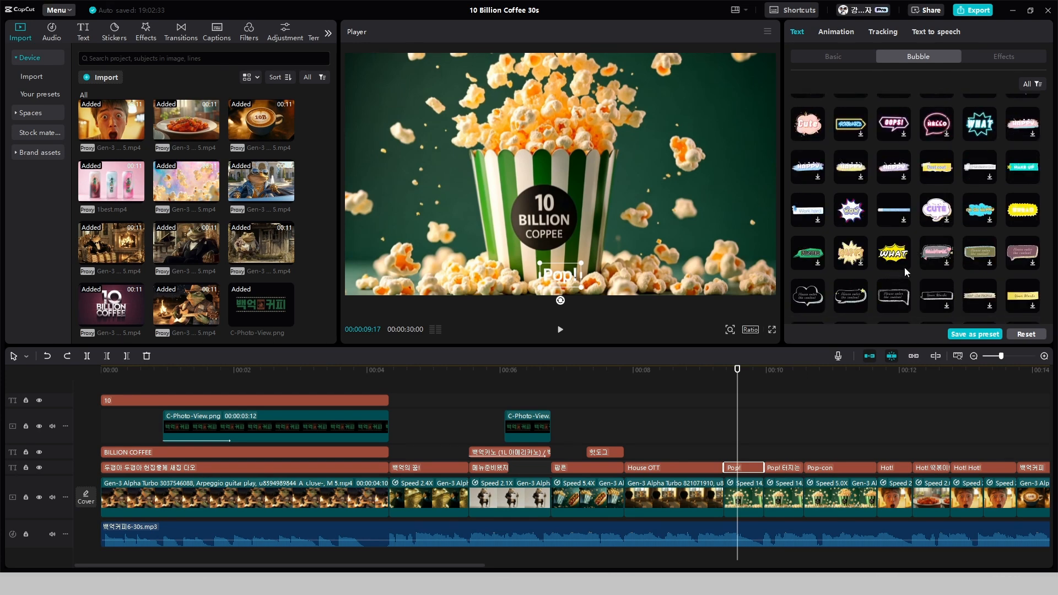
click(895, 264)
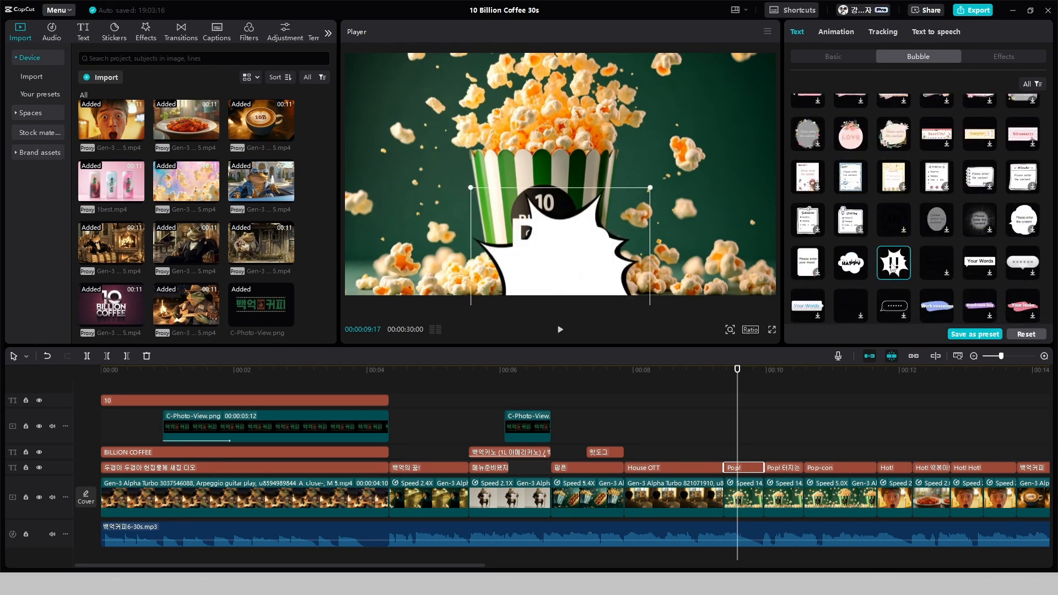
Set the bubble caption's text color to black (000000) and remove the exclamation mark so it reads "Pop"
click(849, 54)
click(849, 224)
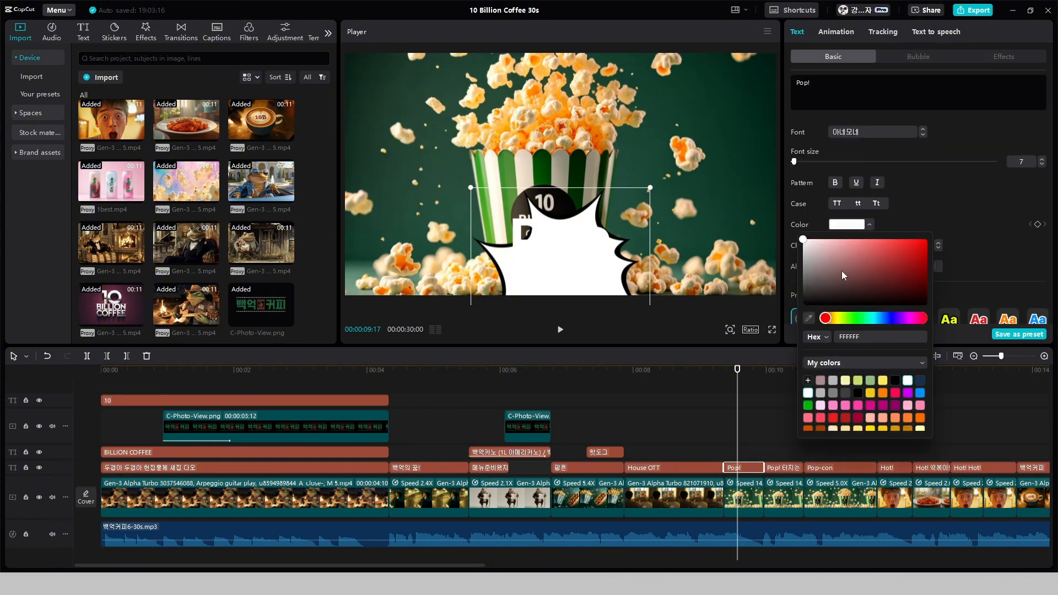
drag(841, 270, 770, 315)
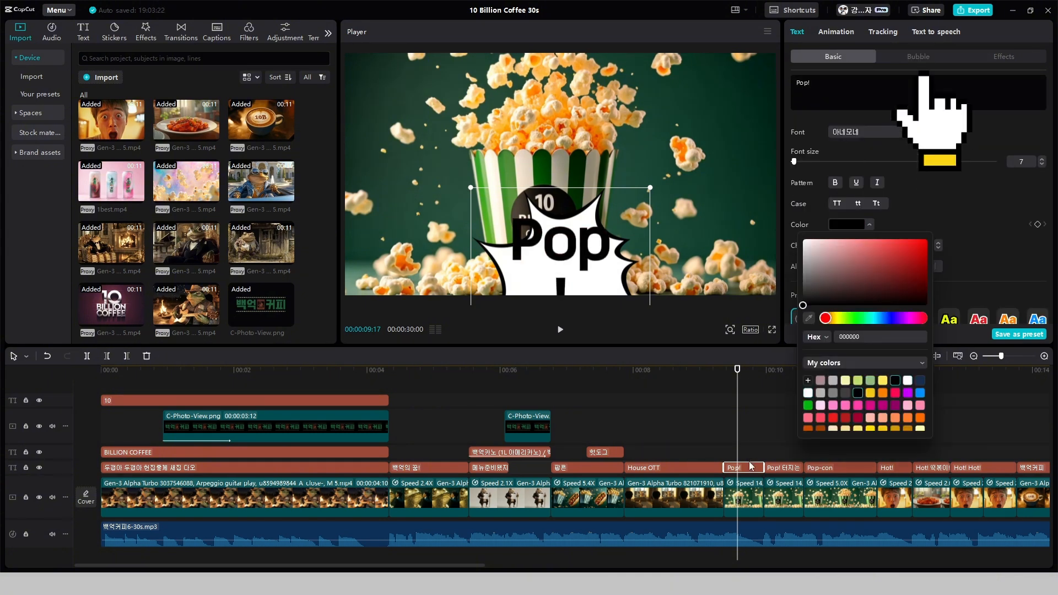
click(844, 86)
key(BackSpace)
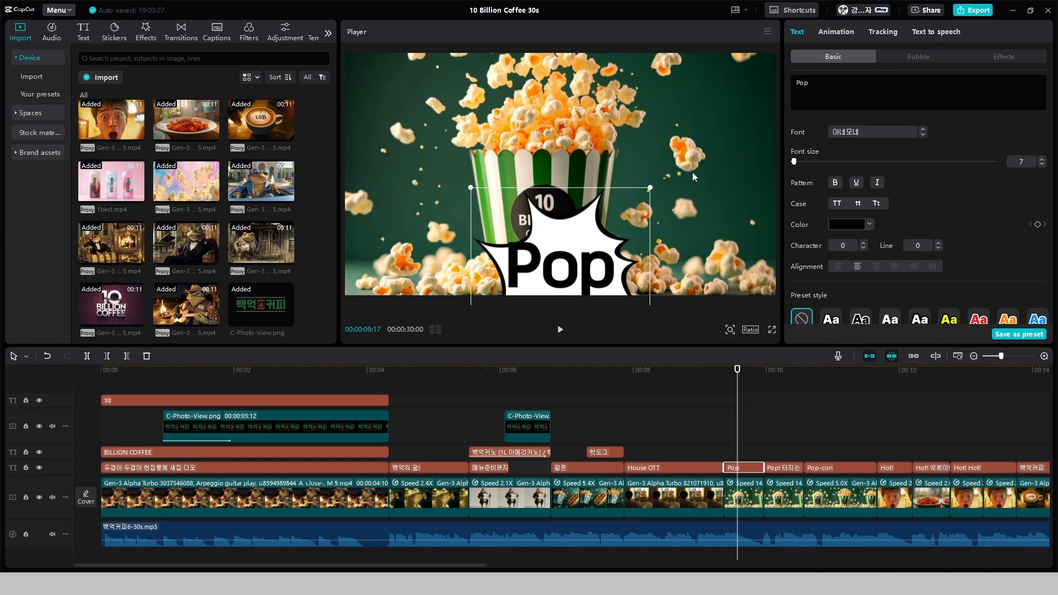
Shrink the "Pop" bubble and place it to the upper left of the popcorn bucket
drag(650, 187, 605, 232)
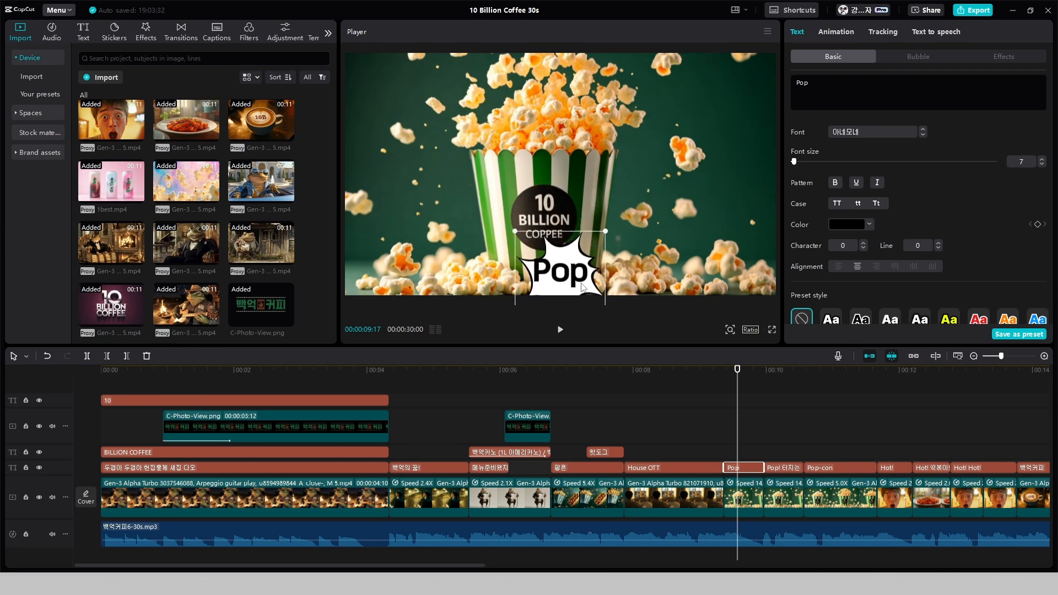
drag(553, 262, 444, 157)
drag(382, 189, 377, 199)
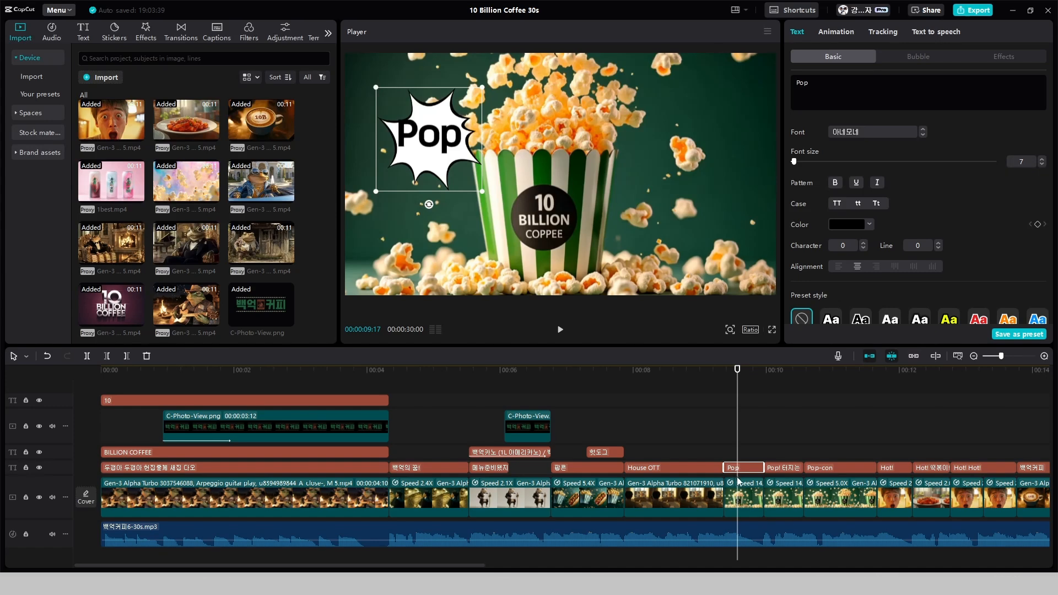
Apply the red comic "BOOM" bubble to the "Pop! 터지는" caption and move it to the right side of the popcorn bucket
click(777, 468)
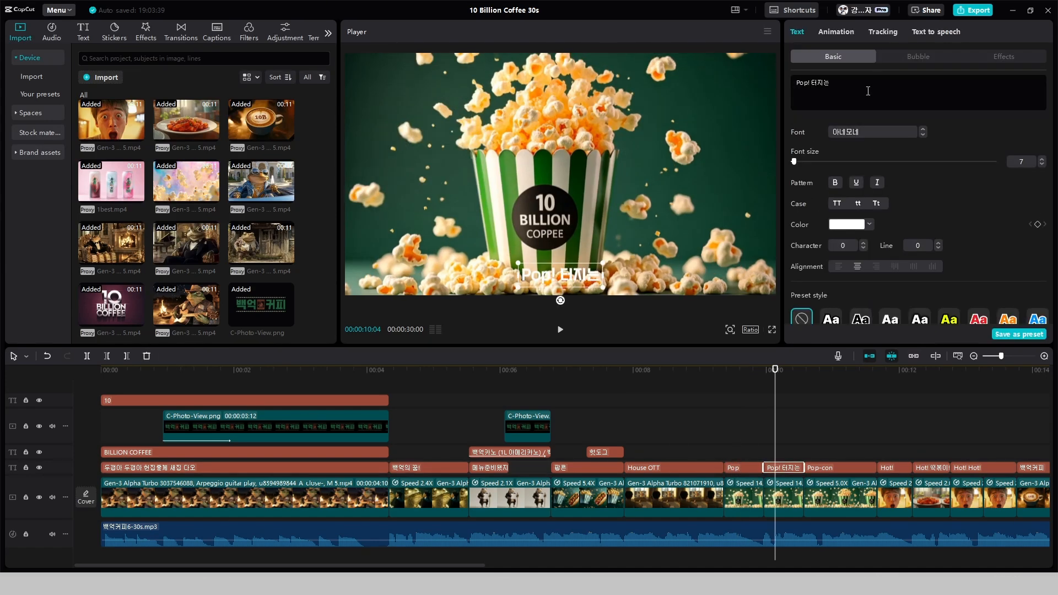
click(895, 60)
scroll(1039, 250, down, 3)
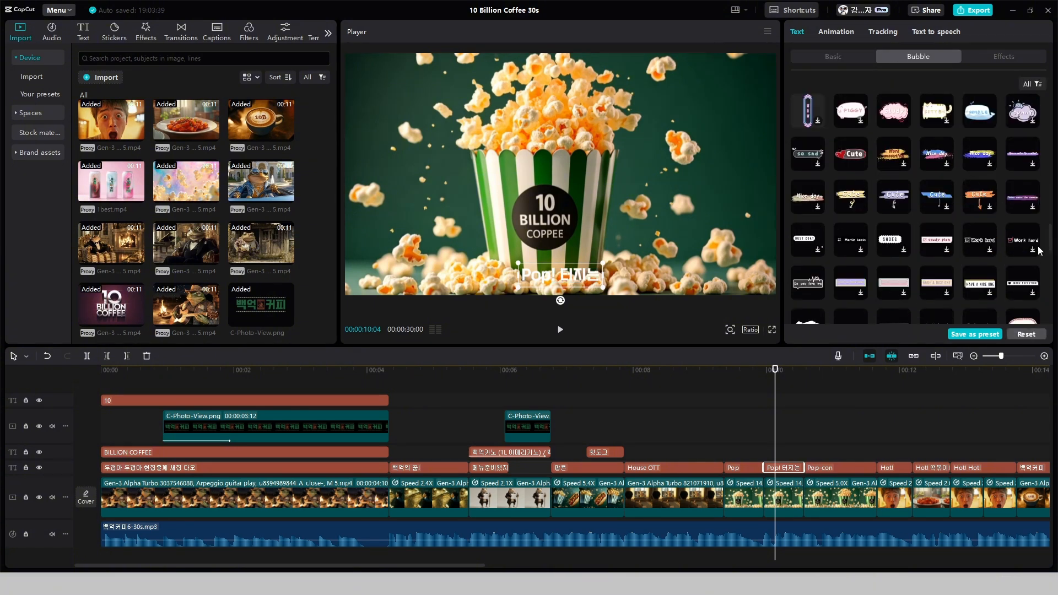
scroll(1039, 250, down, 5)
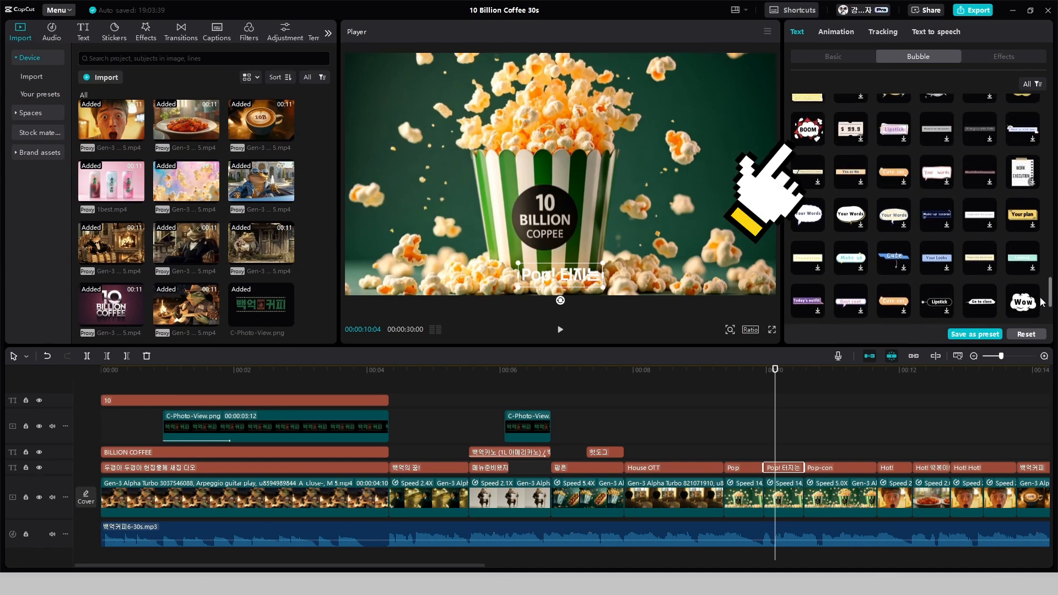
click(807, 129)
drag(567, 259, 630, 170)
Set the text color of the "Pop! 터지는" caption to black (000000)
click(833, 57)
click(846, 225)
drag(810, 265, 779, 309)
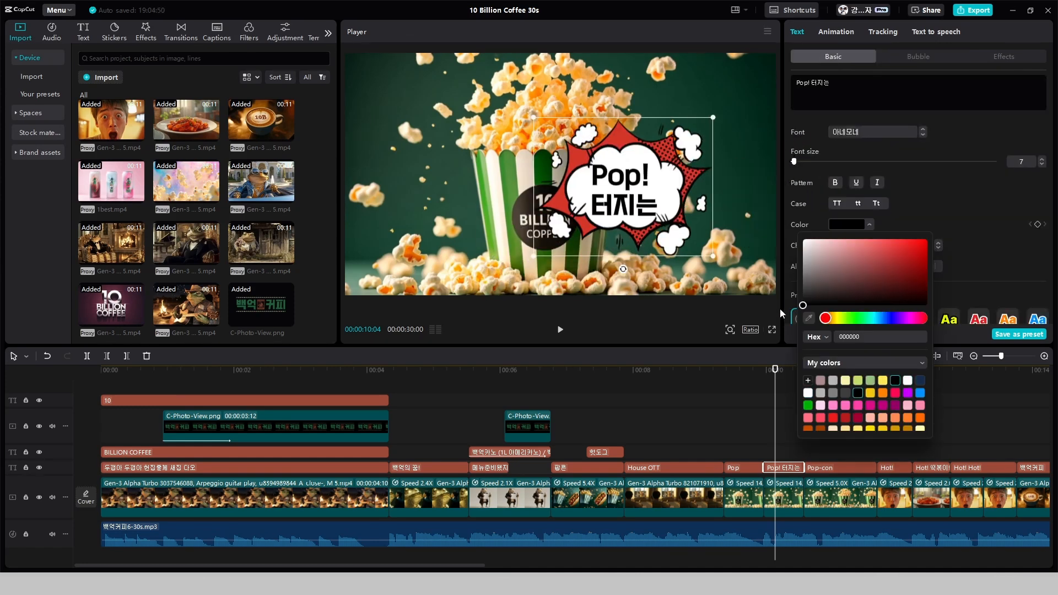
Move the "Pop! 터지는" bubble up to the empty area at the upper right of the popcorn bucket
drag(595, 209, 652, 183)
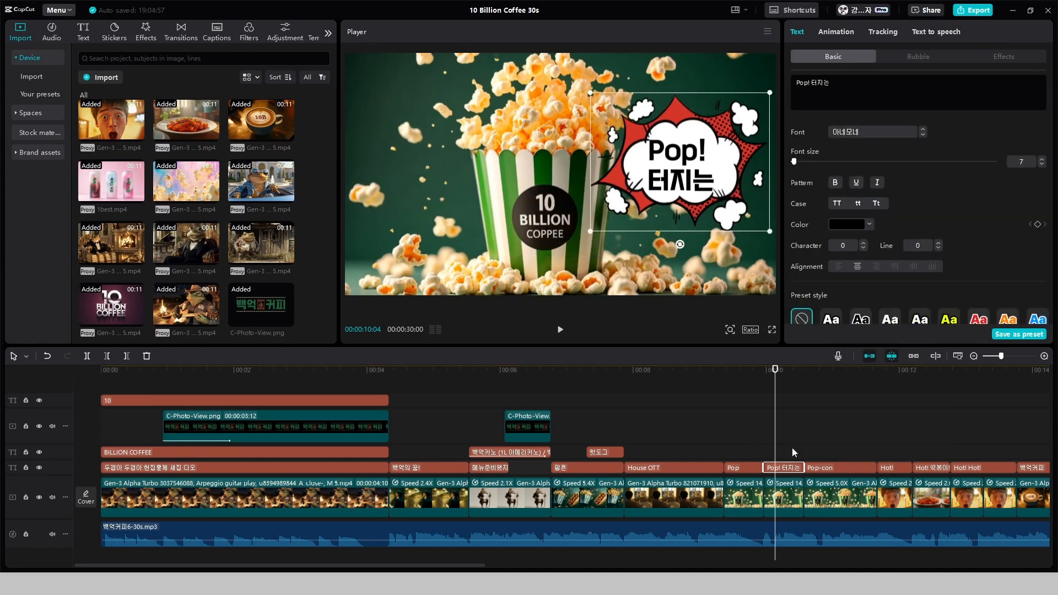
click(824, 458)
click(738, 466)
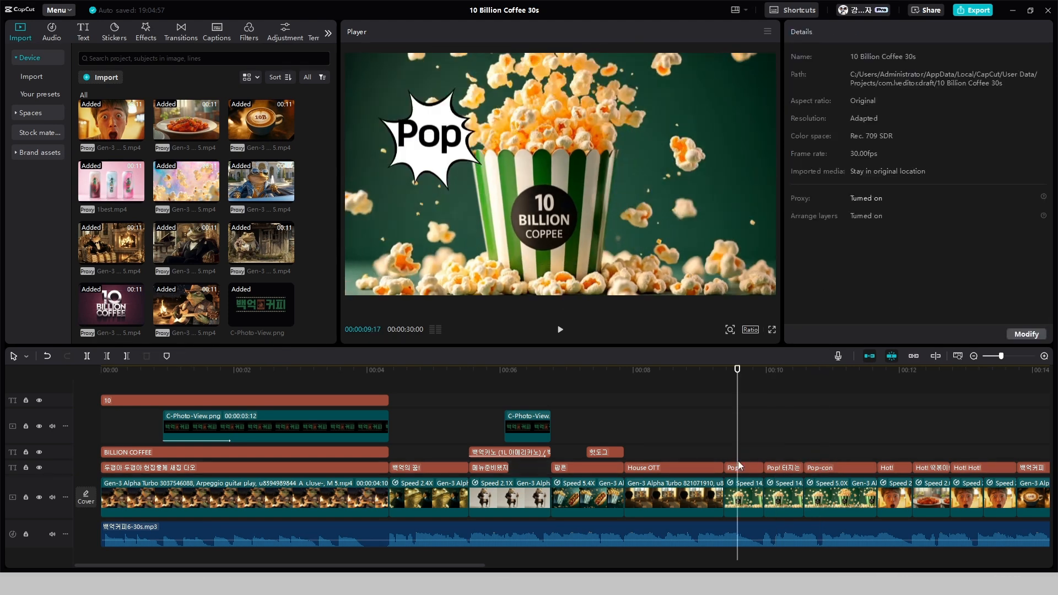
Apply the white spiky "!!" burst bubble to the "Pop-con" caption and set its text color to black
click(830, 464)
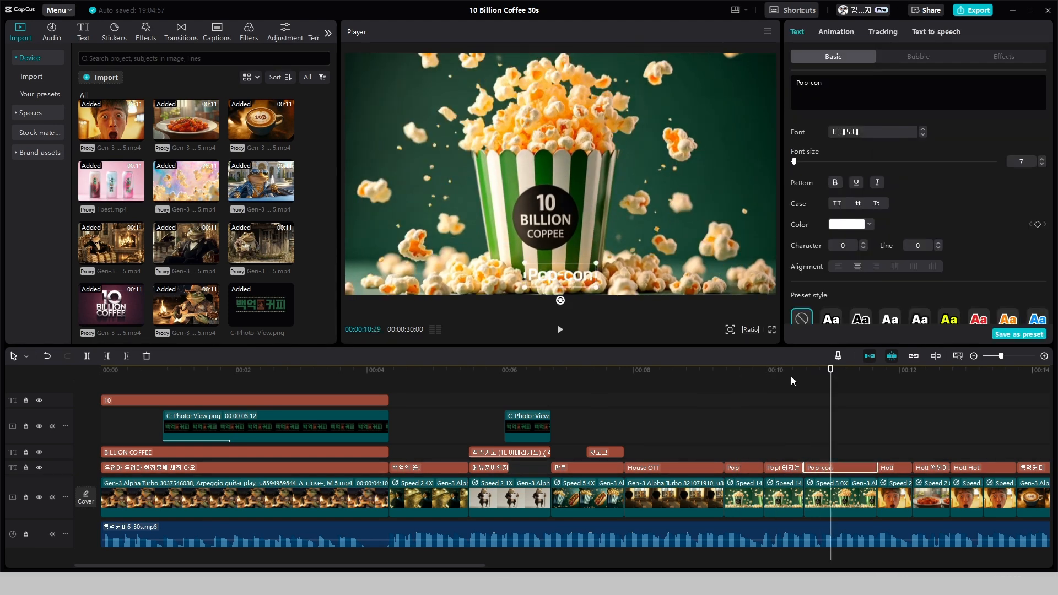
click(925, 59)
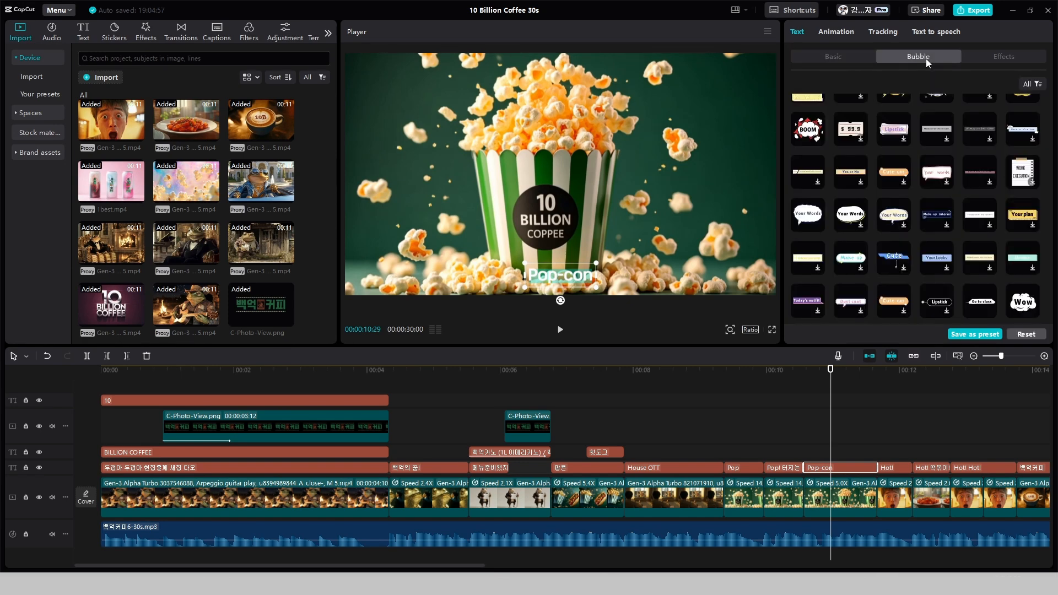
click(893, 250)
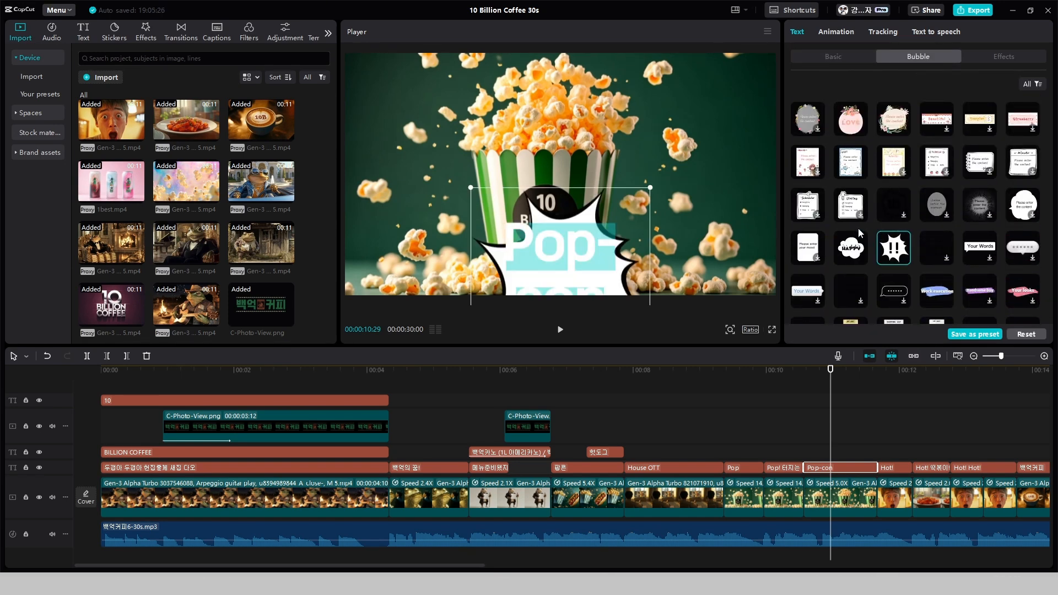
click(848, 59)
click(852, 226)
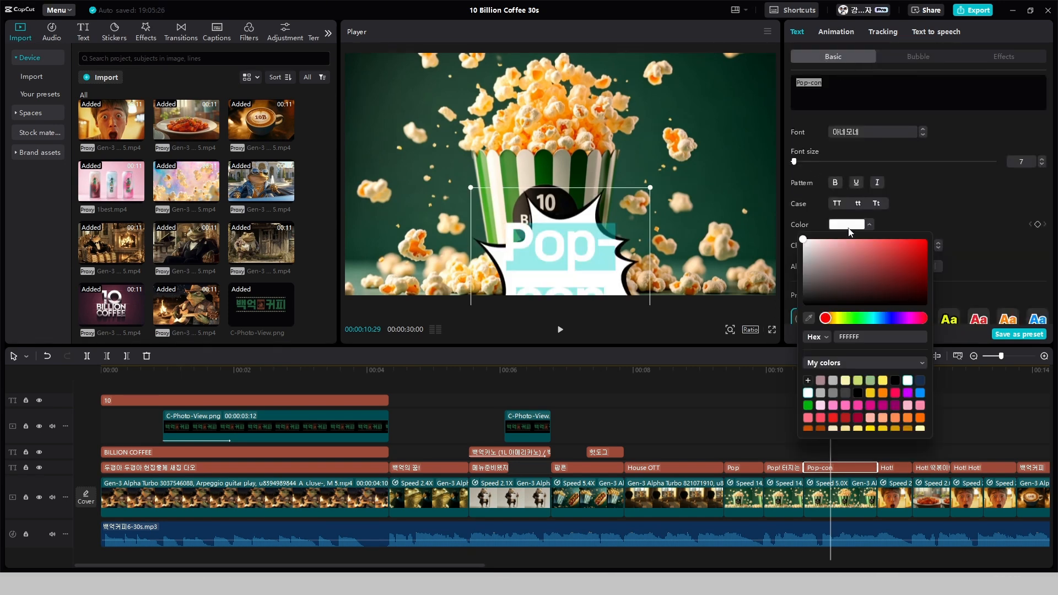
click(802, 303)
Change the "Pop-con" caption text to "팝콘" and move its bubble up over the popcorn bucket
click(881, 85)
drag(882, 85, 778, 100)
text(ㅍ팝콘)
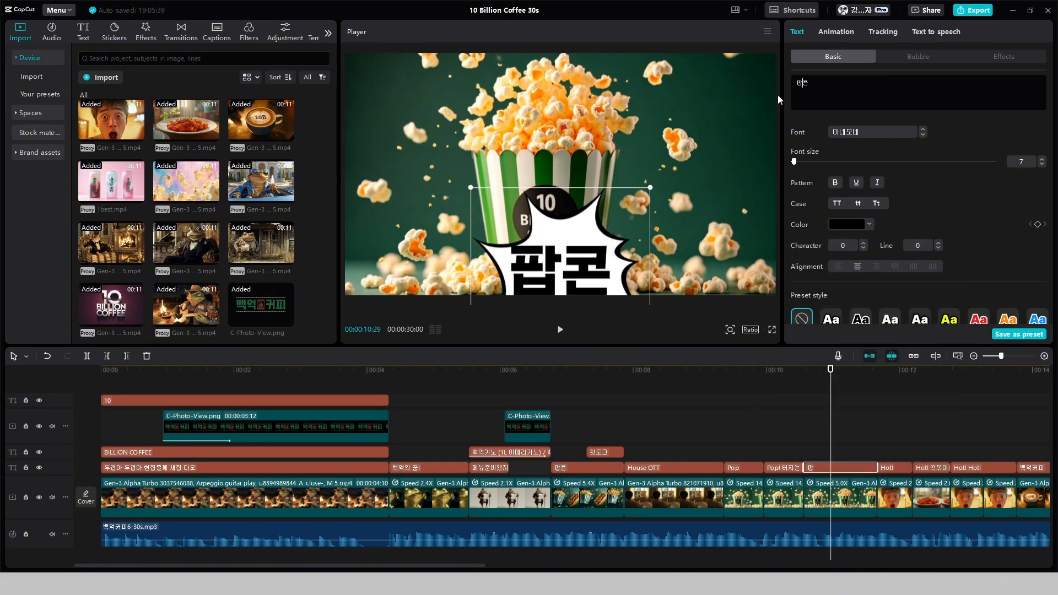
drag(555, 287, 549, 233)
drag(517, 251, 551, 247)
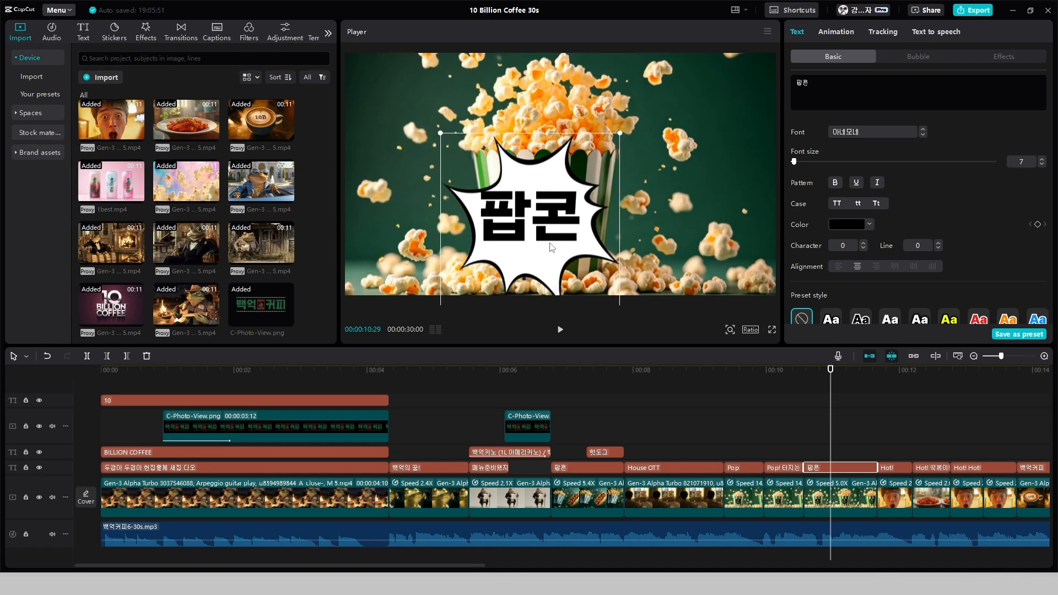
Play back the popcorn section from the "Pop" caption onward to check the speech bubbles
click(725, 440)
key(space)
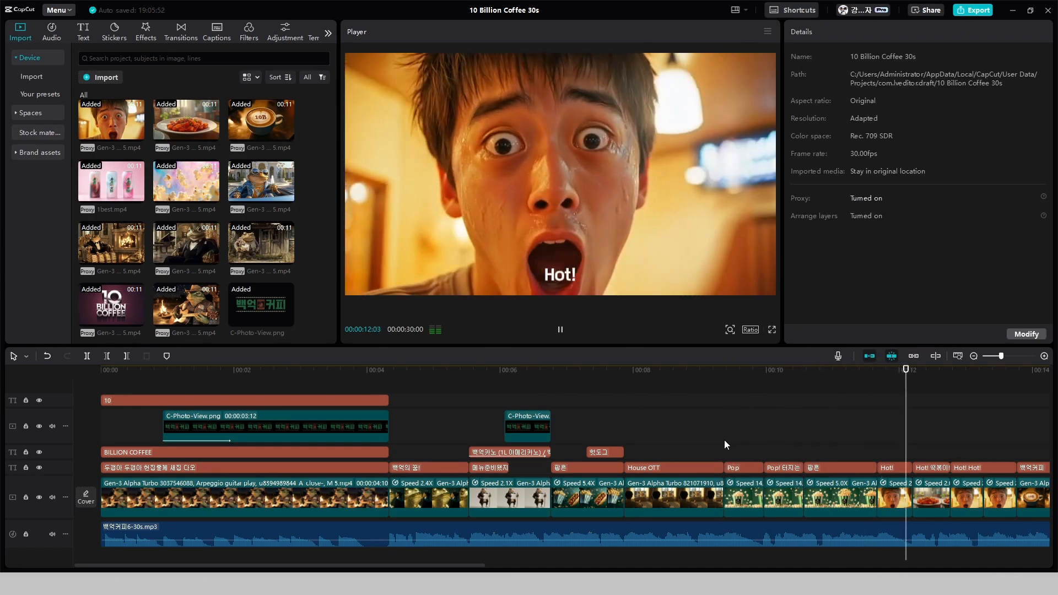
key(space)
click(726, 437)
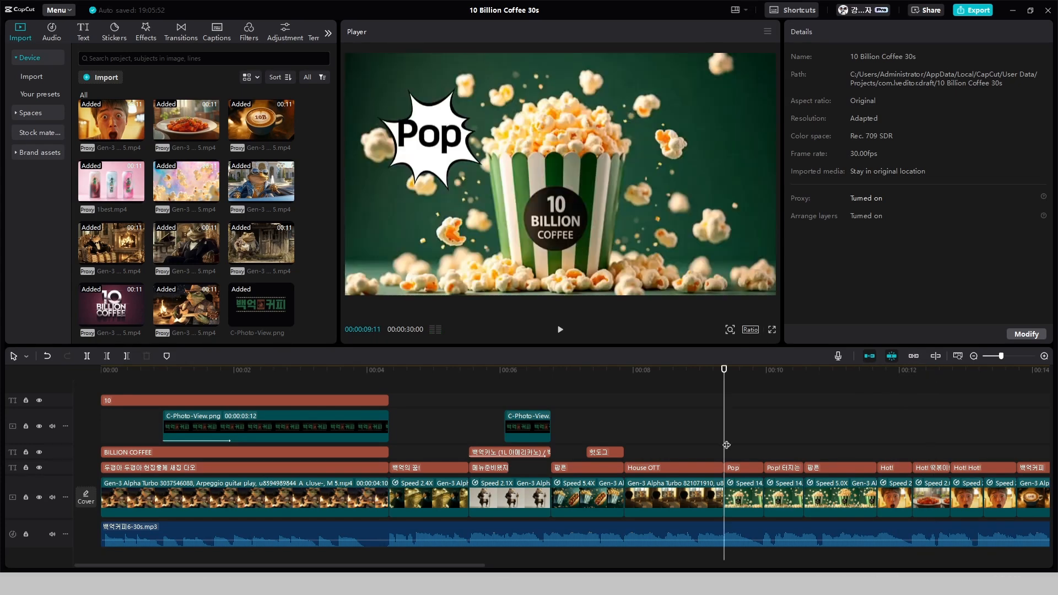
key(space)
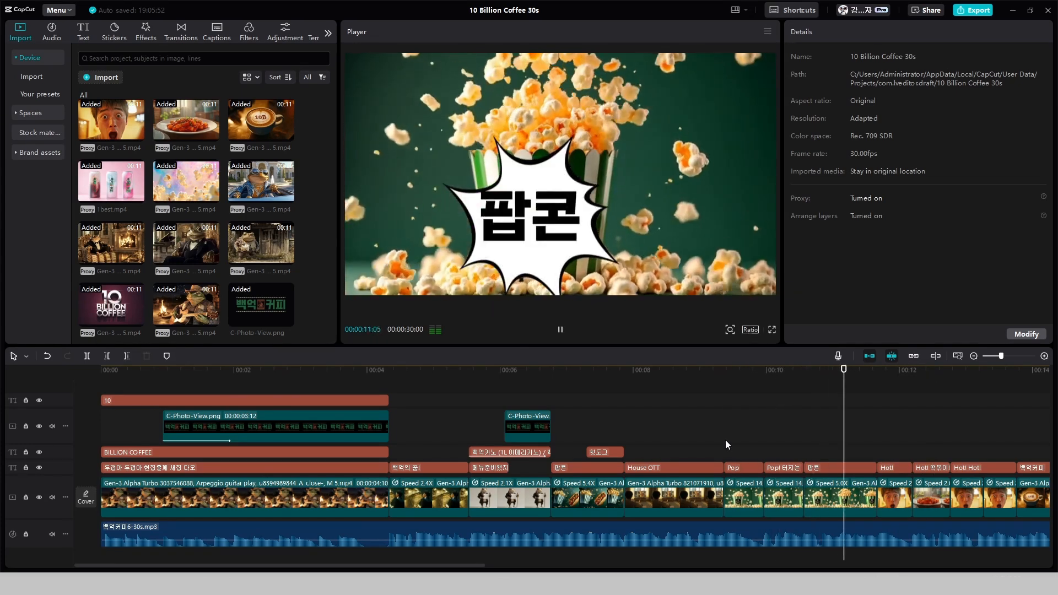
click(722, 443)
key(space)
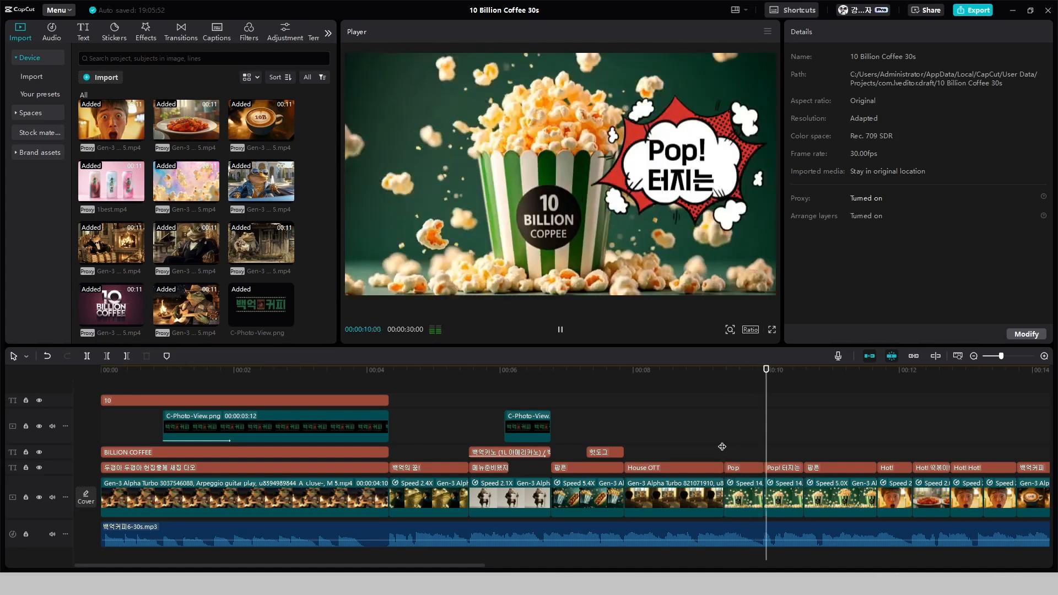
key(space)
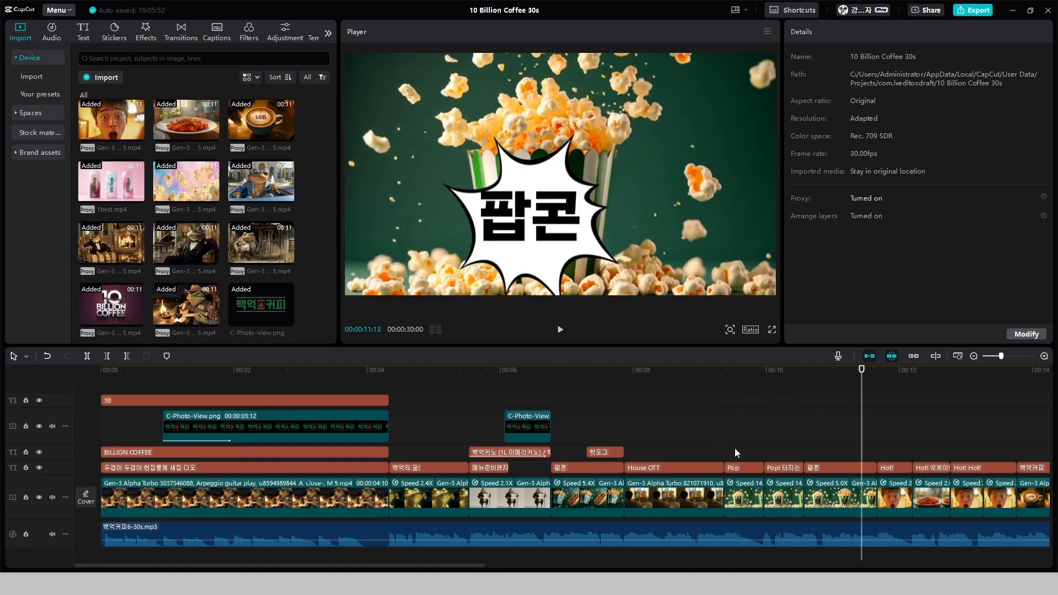
Shrink the "팝콘" bubble and move it so it sits fully in frame on the front of the popcorn bucket
click(566, 253)
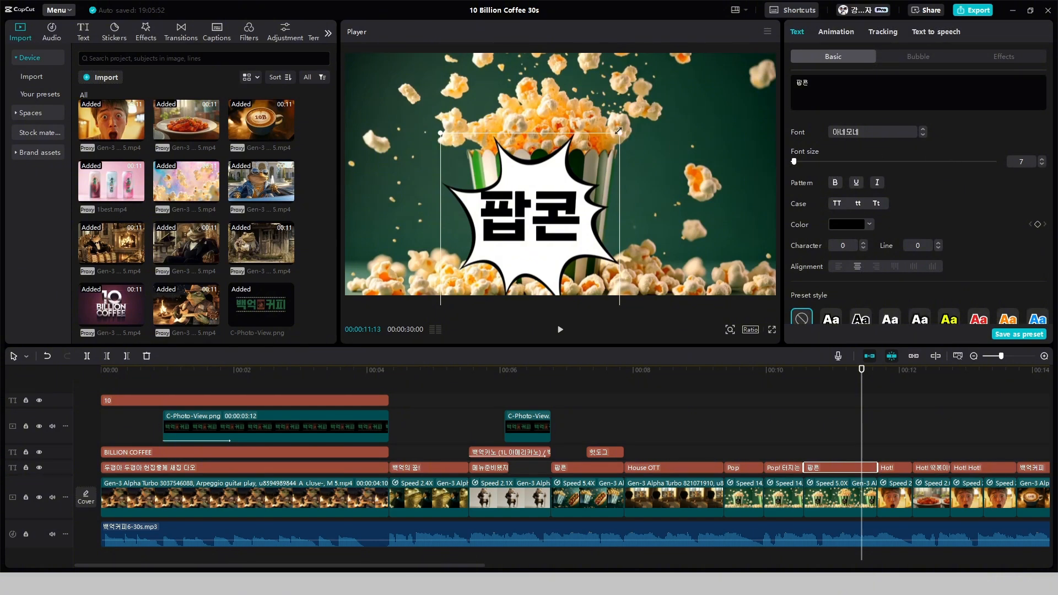
drag(618, 131, 605, 163)
mouse_move(521, 212)
mouse_down()
mouse_move(398, 186)
mouse_move(524, 194)
mouse_up()
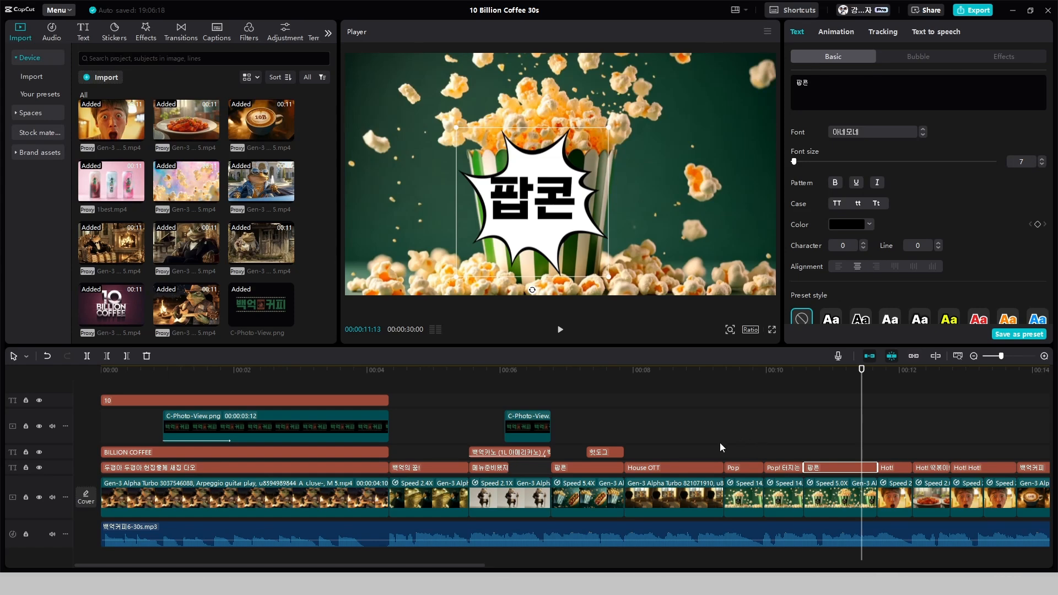
Apply the red comic "BOOM" bubble to the first "Hot!" caption
click(892, 467)
click(916, 56)
scroll(915, 110, down, 10)
click(809, 178)
Set the first "Hot!" caption's text color to black (000000) and place its bubble, reduced in size, at the lower right of the man's face
click(832, 57)
click(868, 225)
click(857, 393)
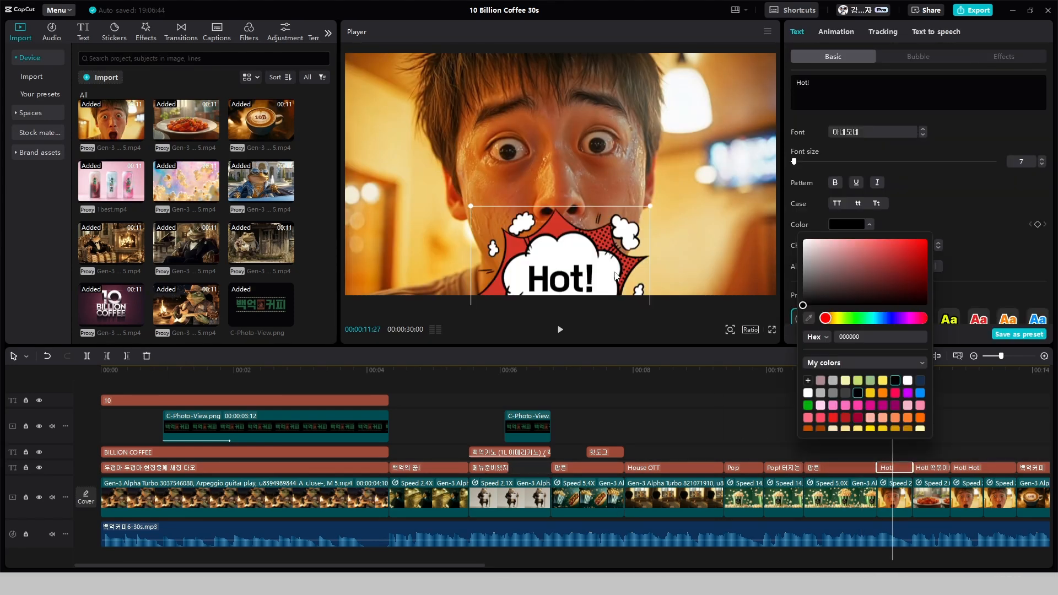
drag(616, 275, 742, 252)
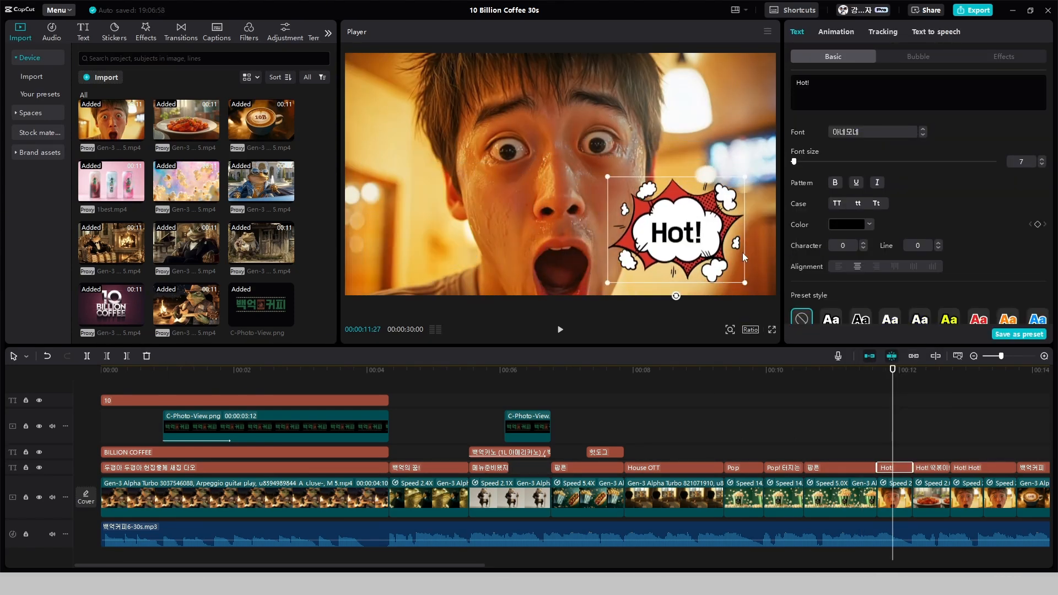
Apply a comic bubble to the "Hot! 떡볶이!" caption and place it, resized, above the plate of rice cakes
click(921, 434)
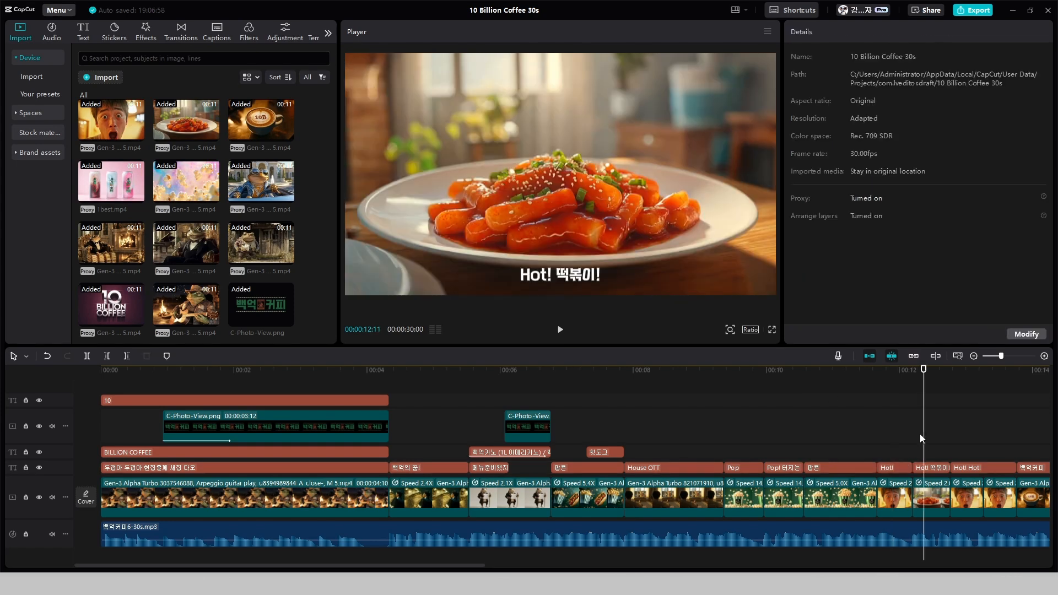
click(936, 468)
click(918, 56)
click(807, 178)
drag(698, 182, 631, 149)
drag(568, 113, 567, 120)
click(862, 432)
key(space)
Split the "Hot! Hot!" caption at 00:00:13:08, where the second close-up of the man begins
click(966, 436)
click(972, 467)
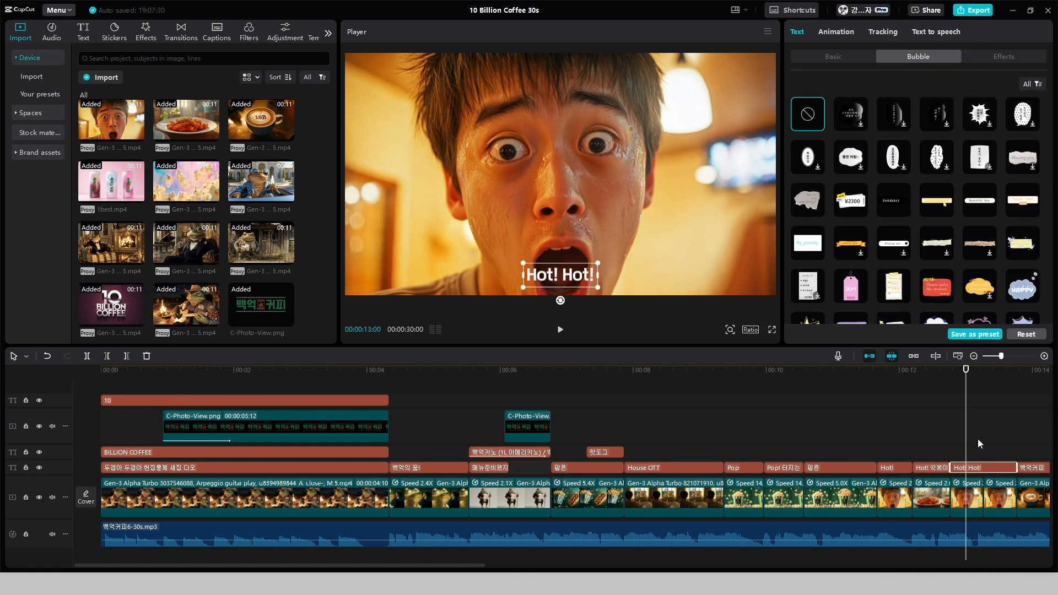
key(space)
click(973, 429)
click(983, 430)
click(971, 466)
key(ctrl+b)
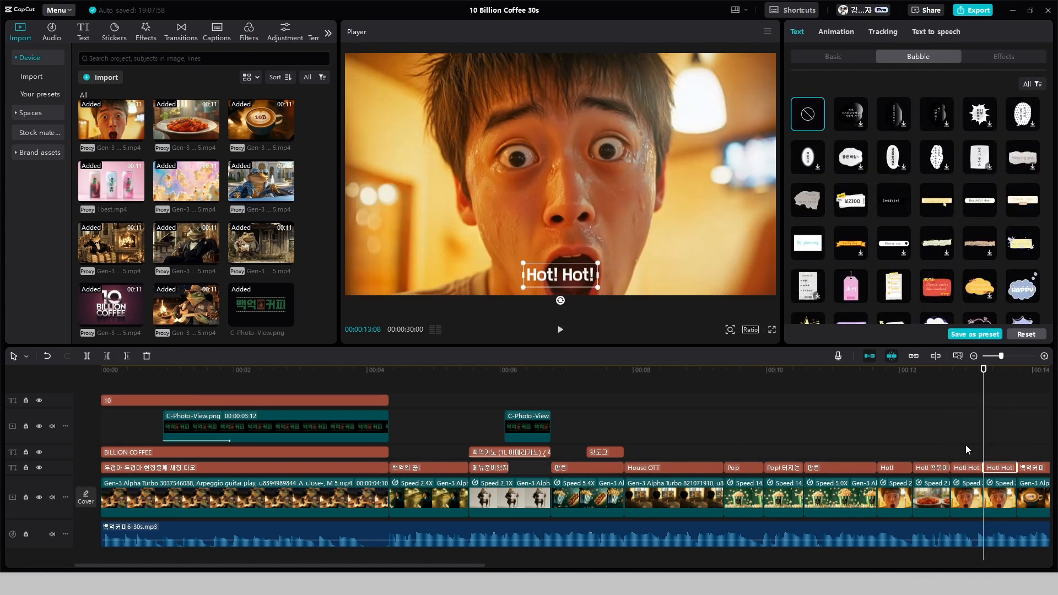
Shorten both halves of the split caption to "Hot!" and apply the red comic "BOOM" bubble to them
click(833, 56)
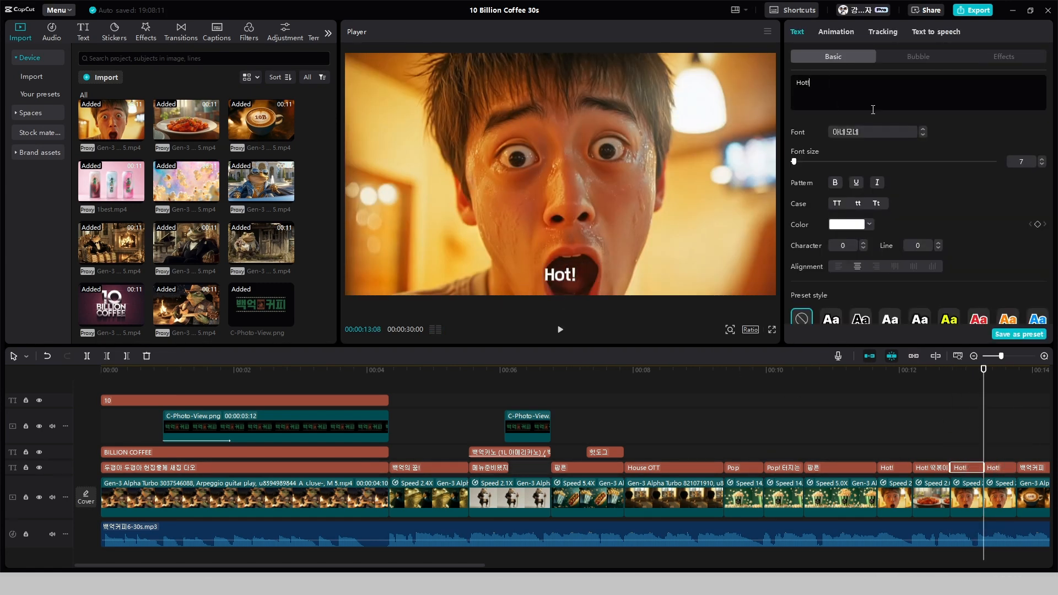
click(918, 56)
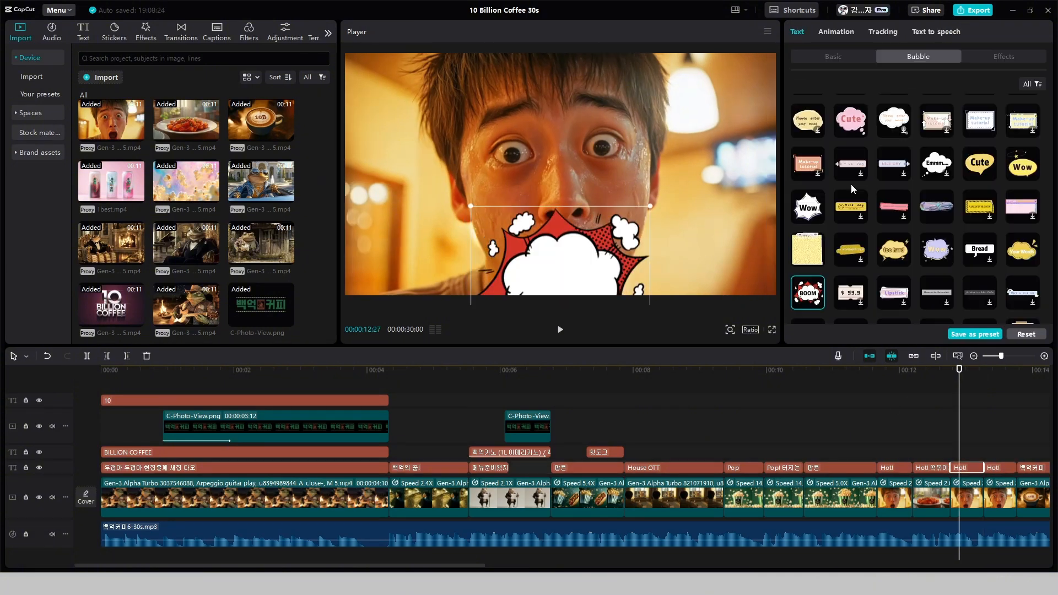
Set the first split "Hot!" caption's text color to black and place its bubble, resized, at the lower left of the man's face
click(833, 57)
click(845, 224)
click(802, 302)
drag(560, 270, 461, 227)
drag(550, 299, 531, 286)
drag(461, 232, 432, 225)
click(855, 454)
key(space)
key(space)
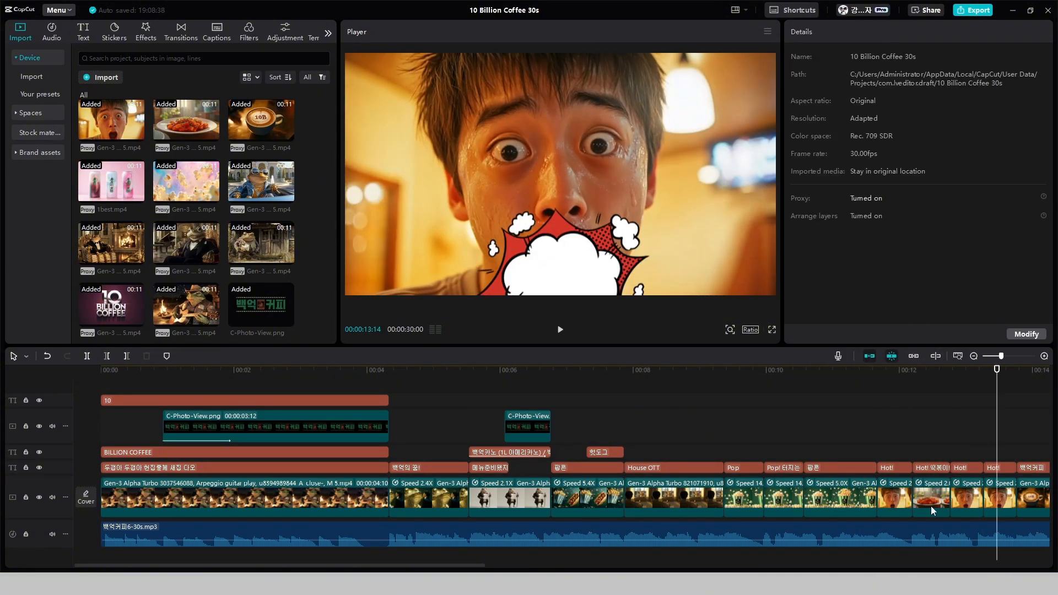
Set the last "Hot!" caption's text color to black and place its bubble, reduced in size, to the right of the man's nose and mouth
click(999, 468)
click(844, 224)
click(802, 302)
drag(651, 205, 625, 225)
drag(560, 270, 667, 189)
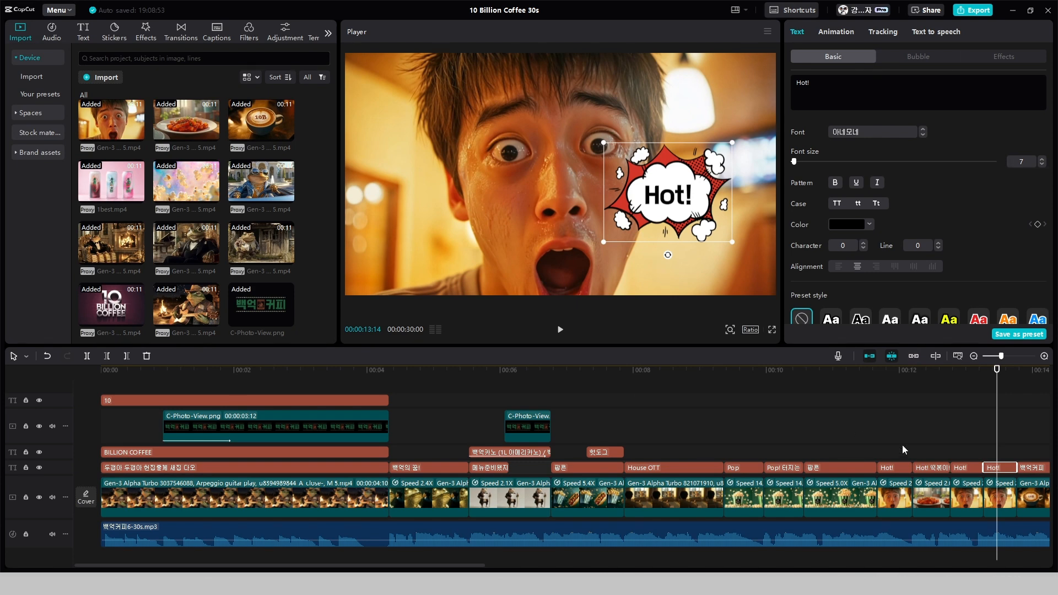
click(867, 446)
key(space)
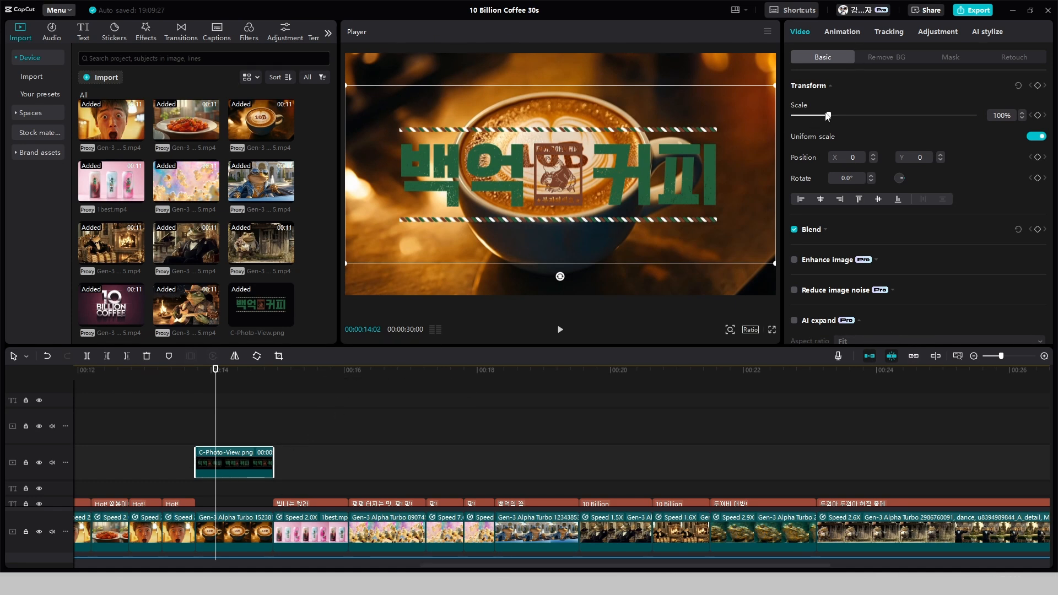
Scale the logo image over the latte shot to 34% and position it below the cup at X -115, Y -808
drag(827, 114, 810, 120)
drag(596, 170, 581, 254)
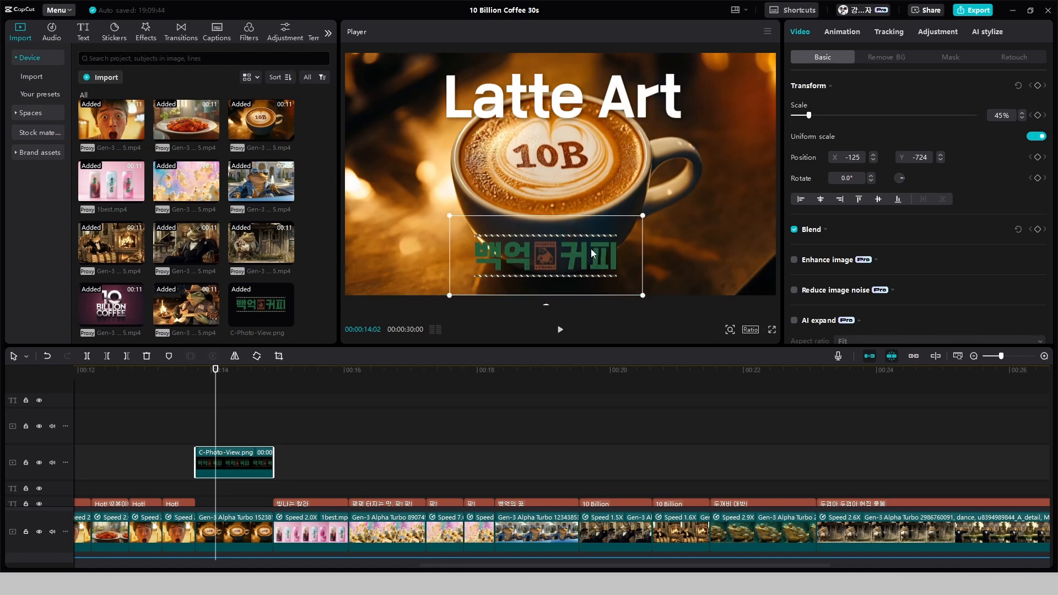
drag(807, 117, 805, 117)
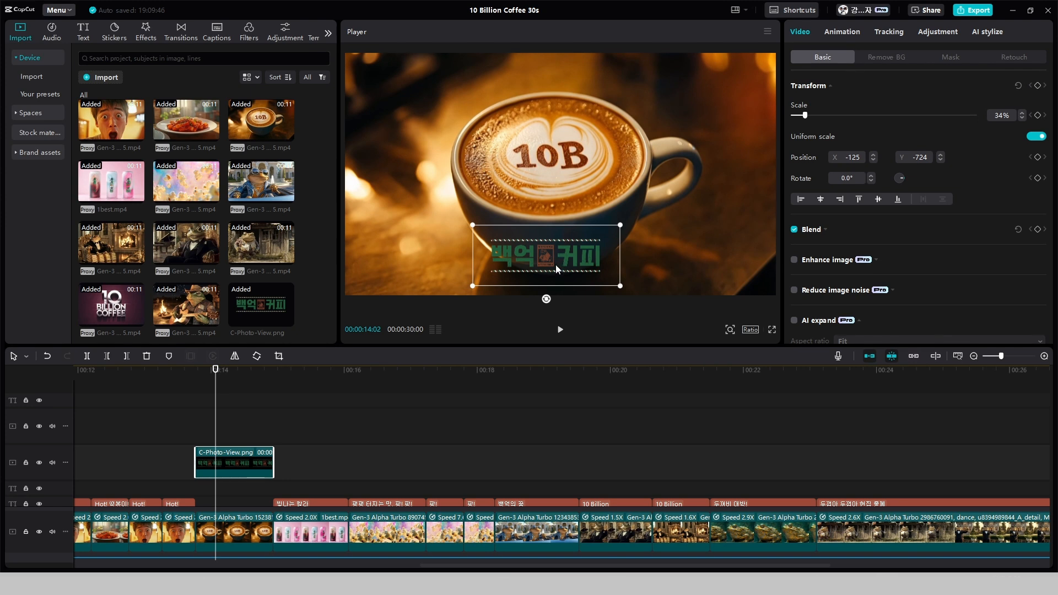
mouse_move(567, 259)
mouse_down()
mouse_move(588, 258)
mouse_move(570, 258)
mouse_move(579, 259)
mouse_move(567, 269)
mouse_up()
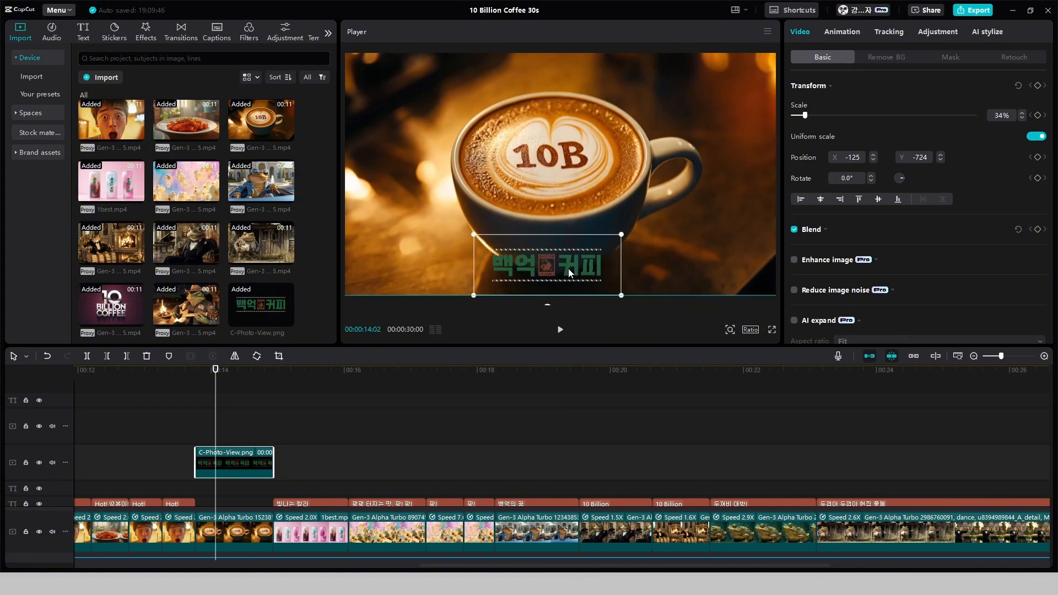
click(437, 268)
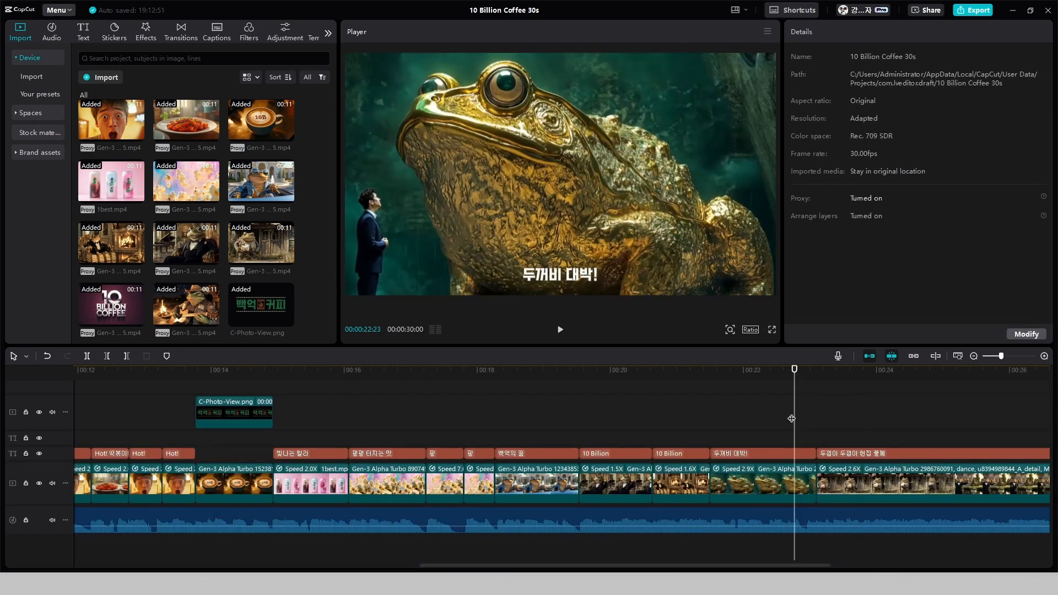
key(space)
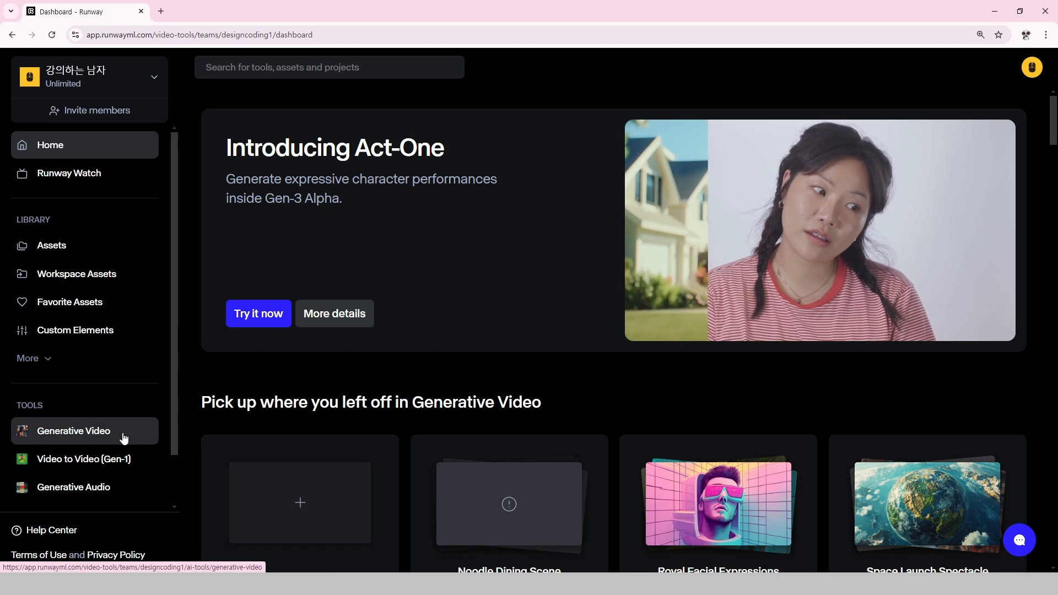
Switch to Runway's Generative Video tool and set the ragged toad image as first frame and the toad in a tailored suit as last frame
click(90, 430)
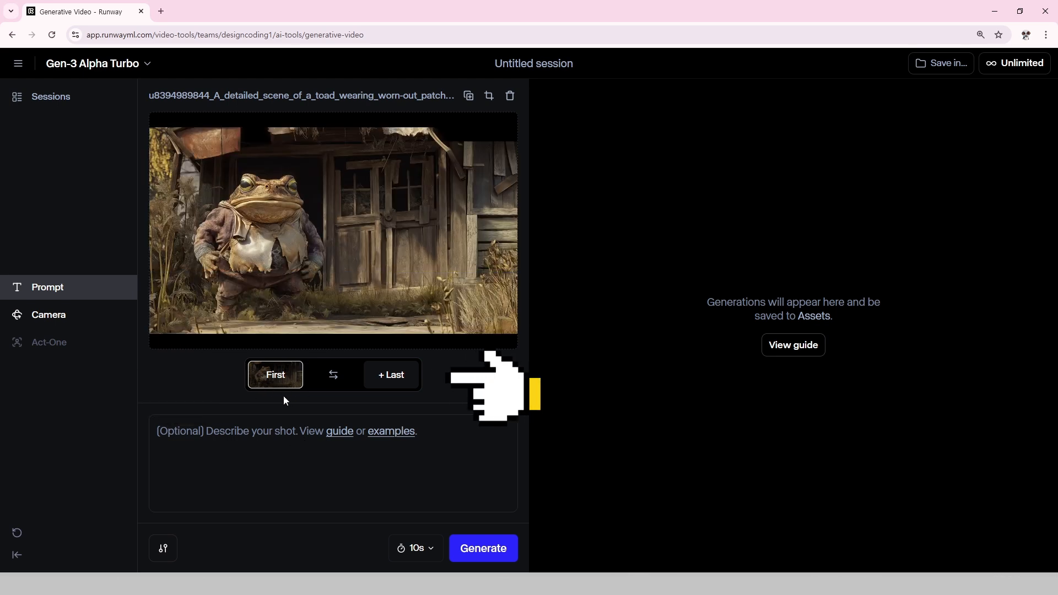
click(402, 382)
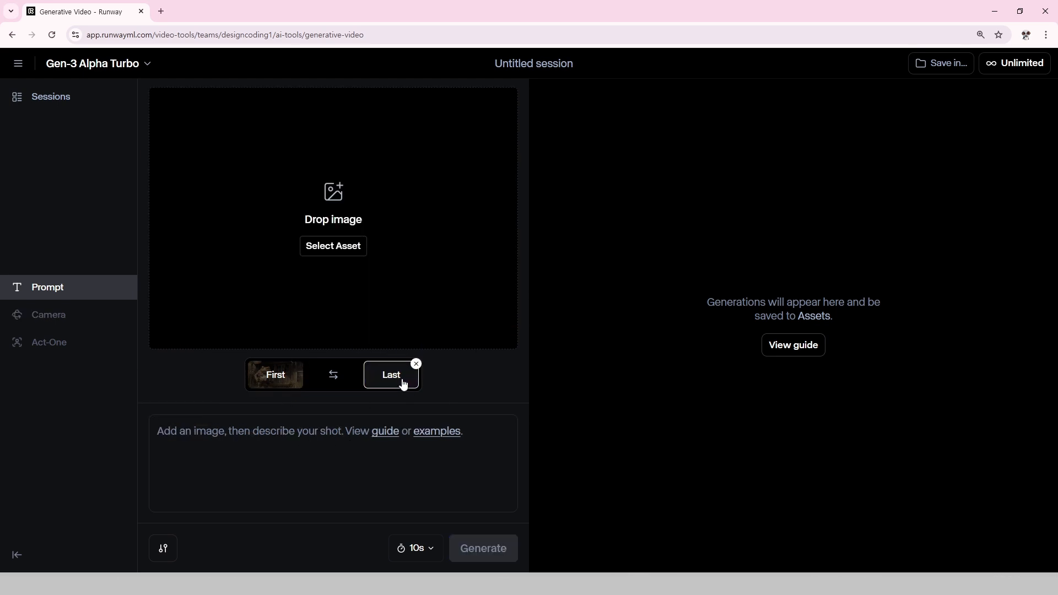
click(331, 200)
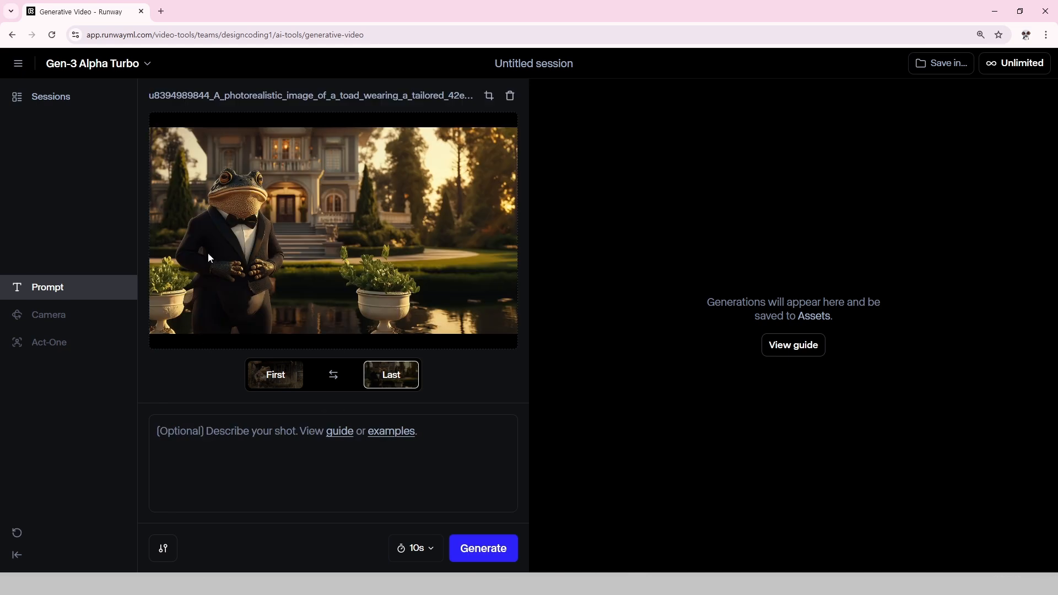
click(259, 379)
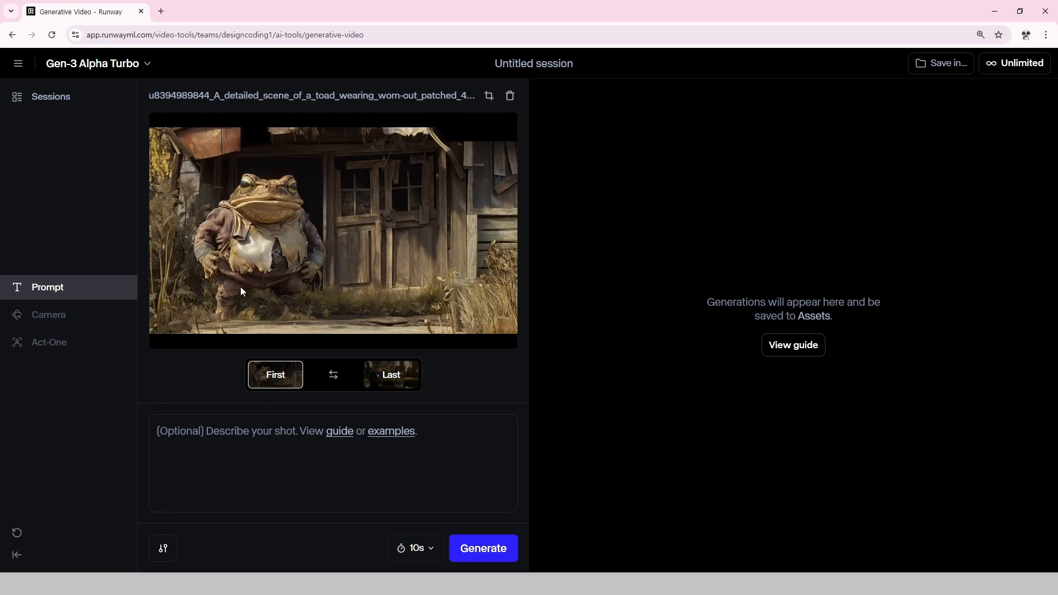
click(387, 380)
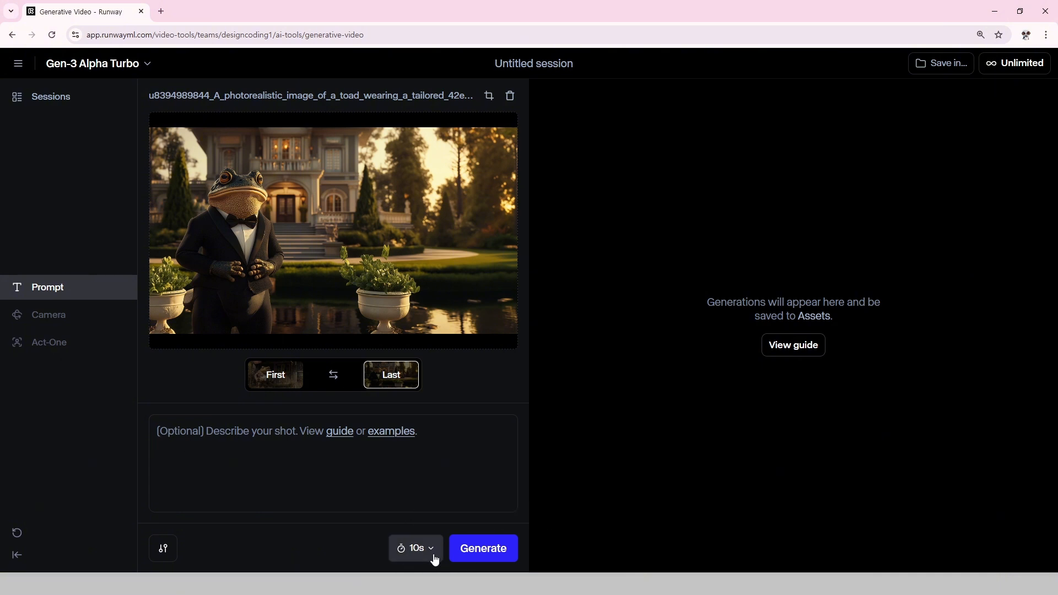
Generate a 10-second toad transformation video from the first and last frames without a text prompt, and play the result
click(471, 557)
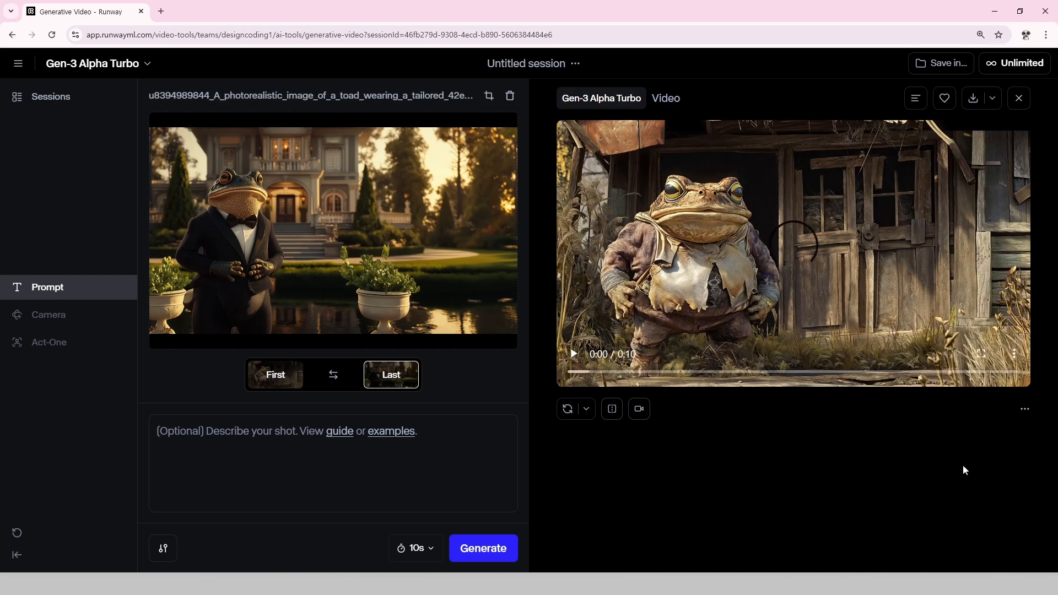
click(574, 354)
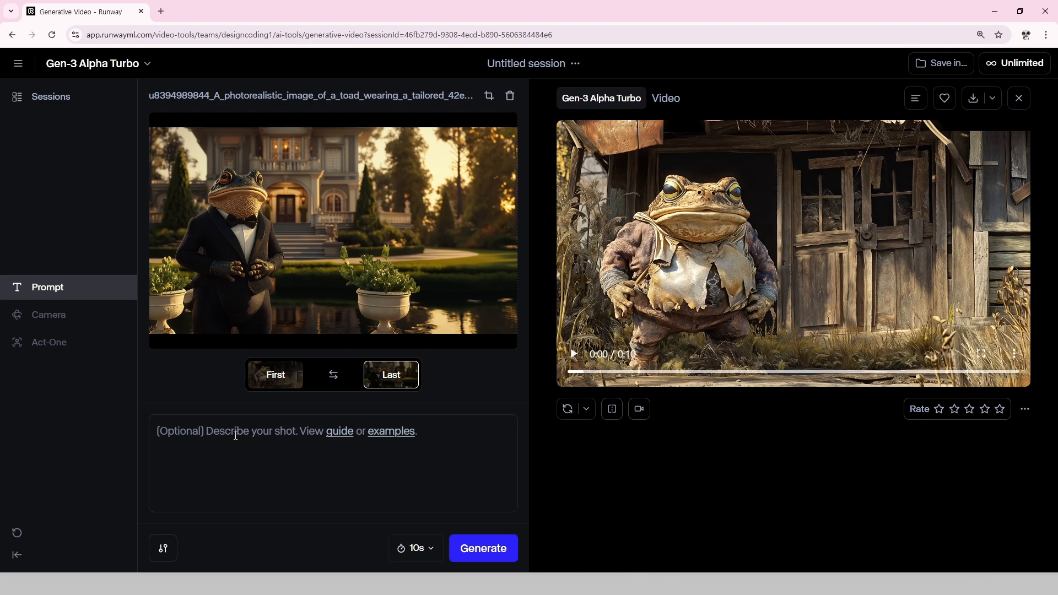
Generate two more 10-second versions from the same frames, one with the prompt "toad move" and one with "dance"
click(235, 435)
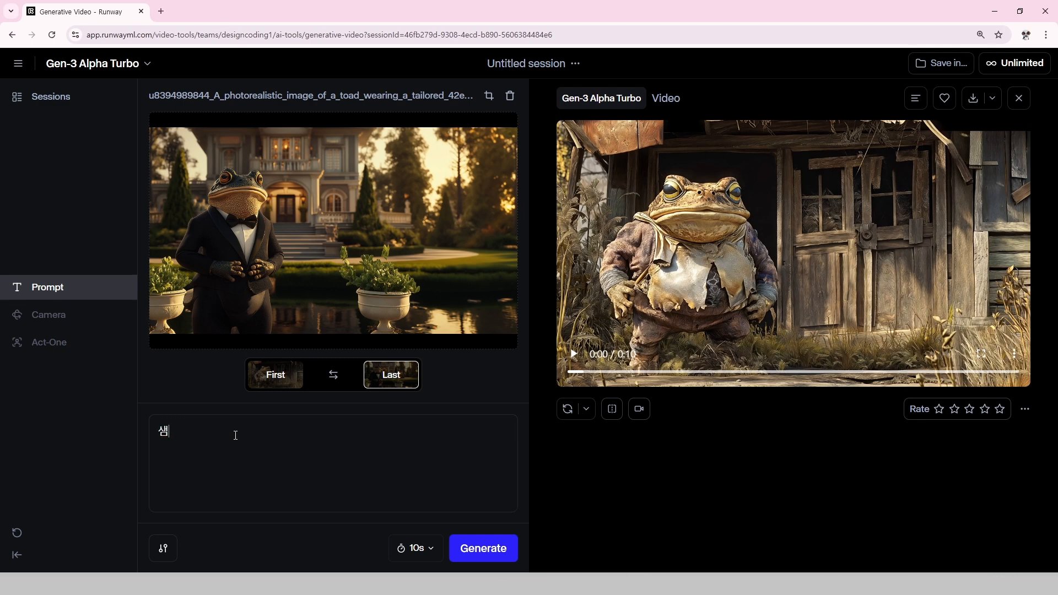
key(BackSpace)
text(toad move)
click(497, 551)
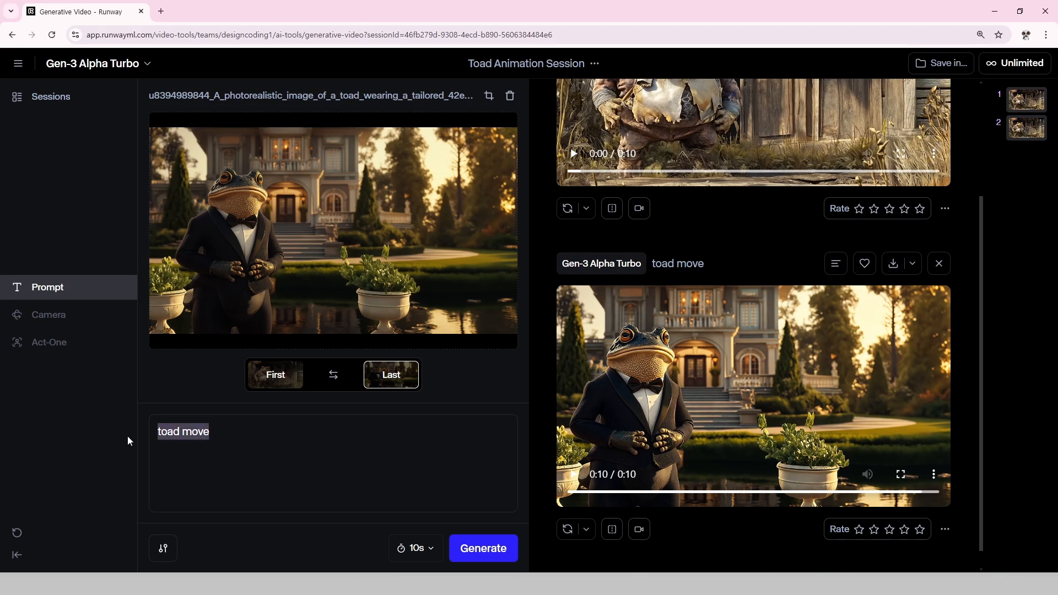
text(dance)
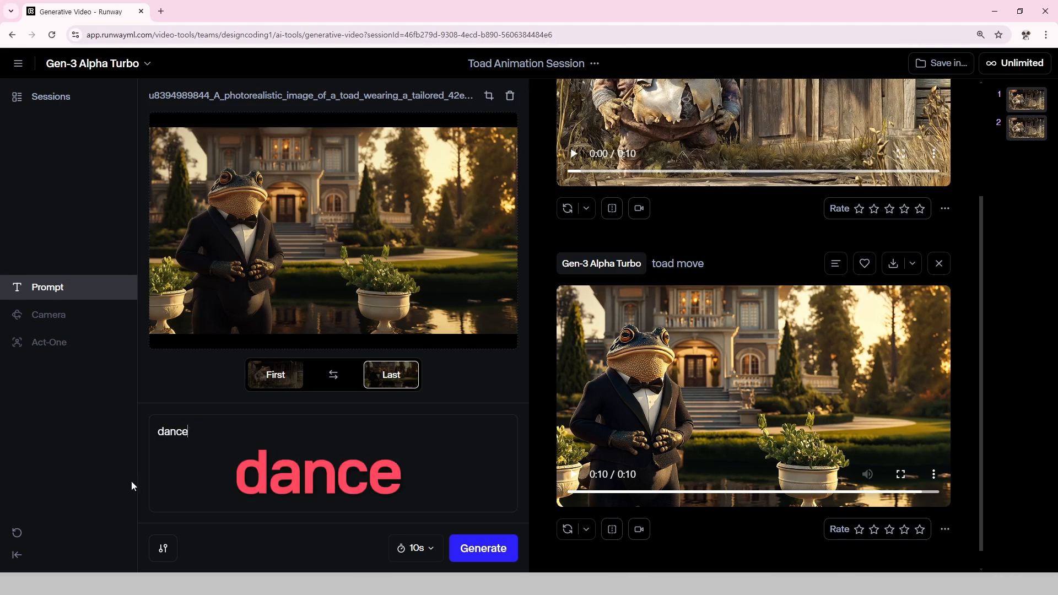
click(482, 558)
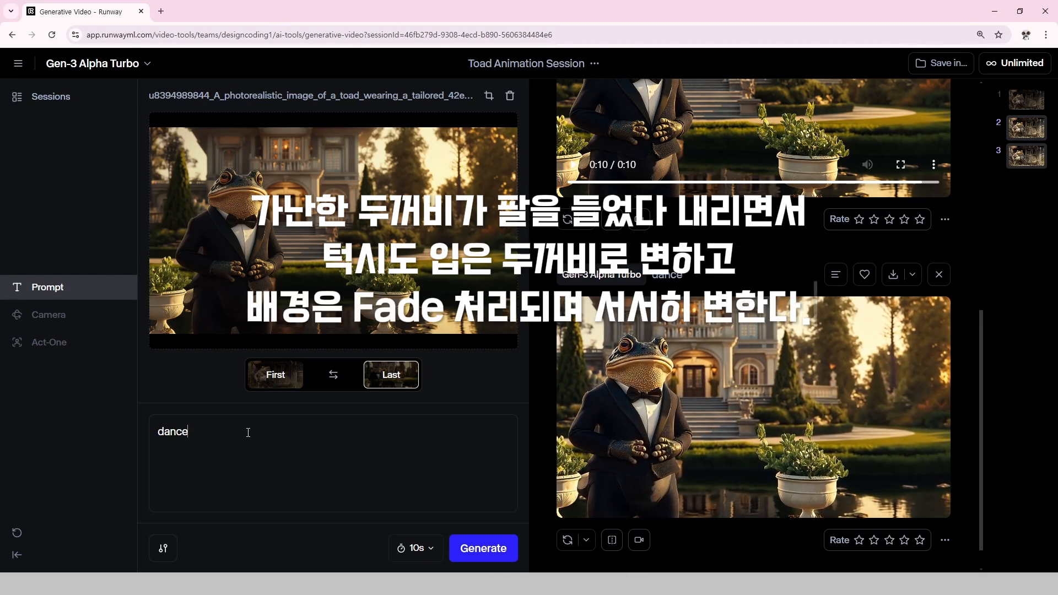
Generate a video with the prompt "The poor toad raises and lowers his arms, turning into a toad in a tuxedo, while the background fades and gradually changes."
drag(248, 431, 135, 426)
text(The poor toad raises and lowers his arms, turning into a toad in a tuxedo, while the background fades and gradually changes.)
text(\)
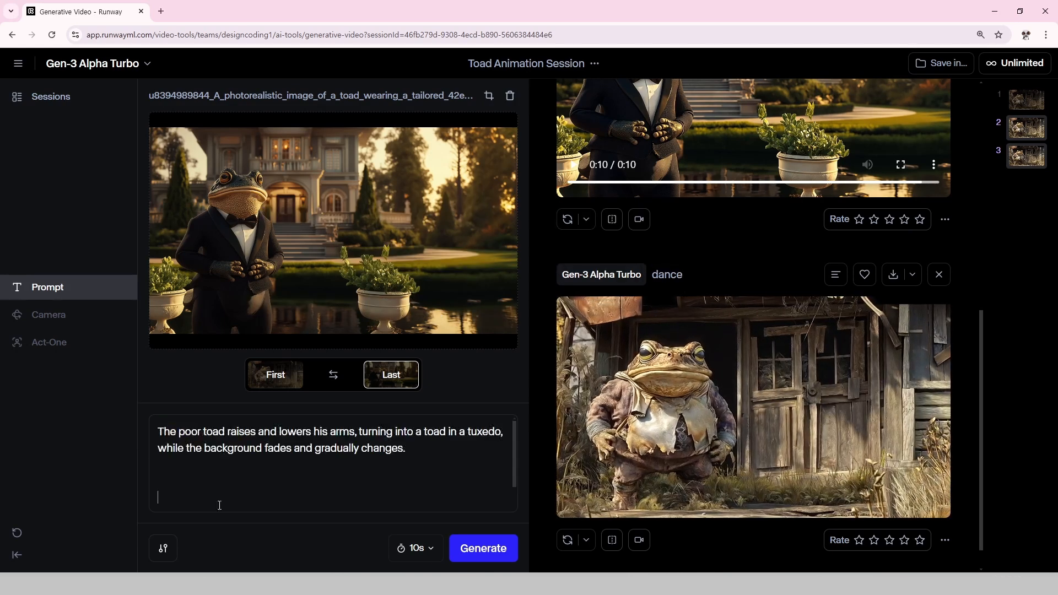
key(BackSpace)
key(BackSpace)
key(BackSpace)
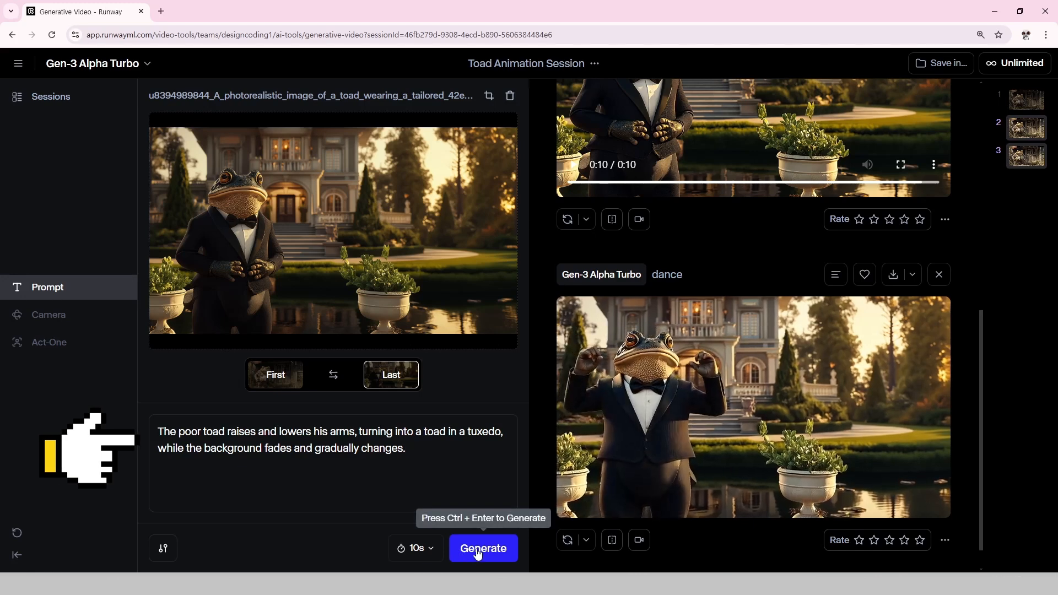
click(460, 551)
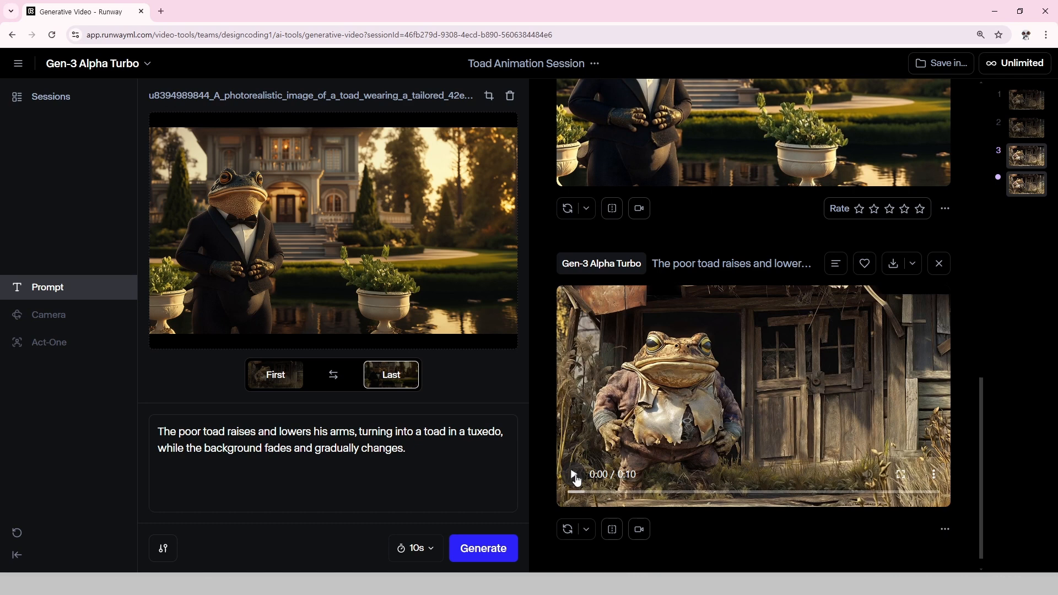
click(573, 475)
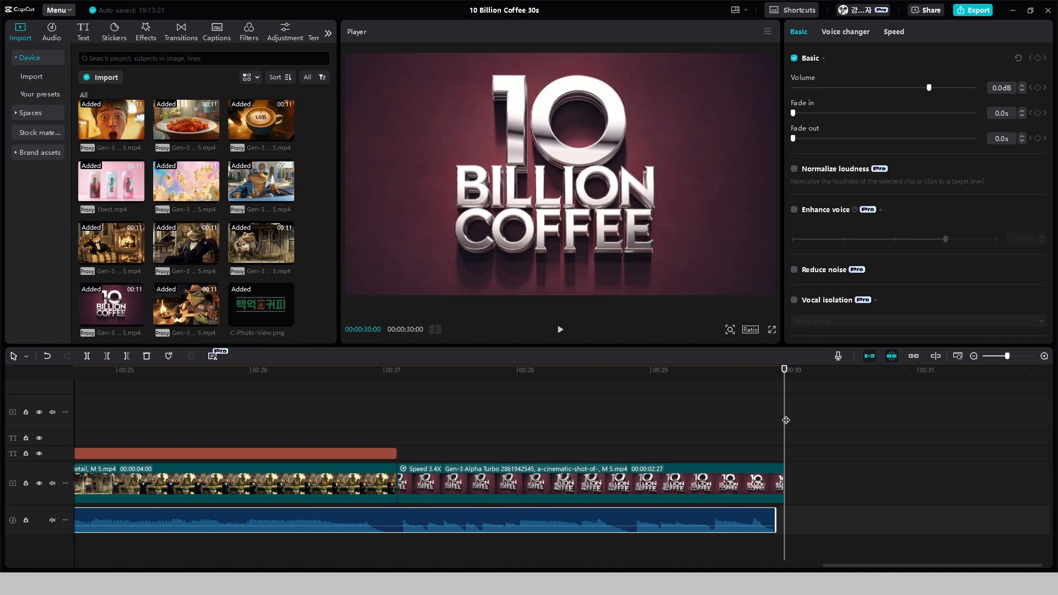
Switch to CapCut and trim the end of the music track back to 00:00:28:26 under the closing 10 Billion Coffee shot
drag(786, 421, 632, 454)
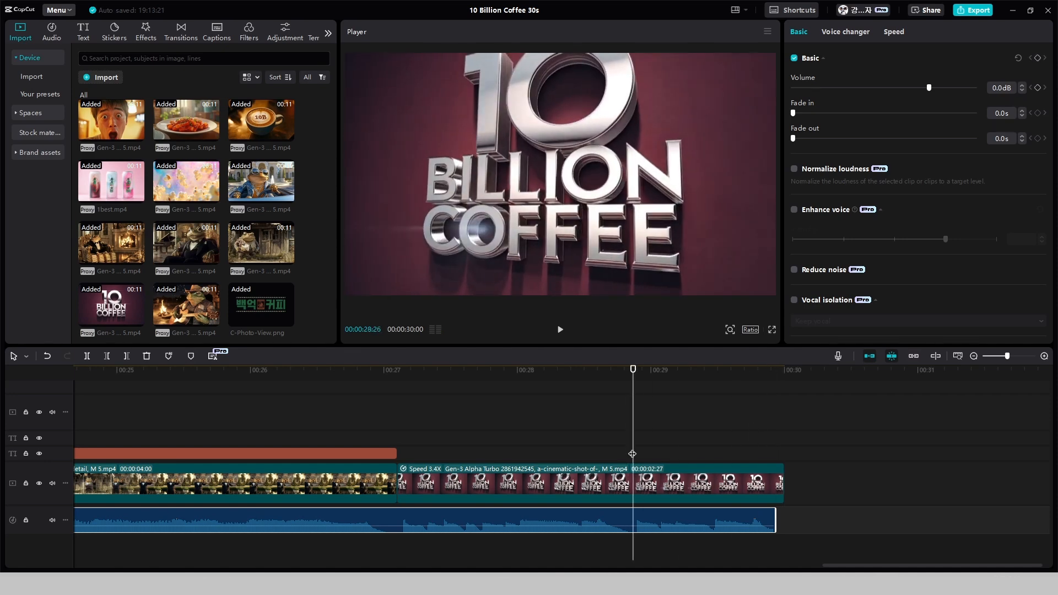
click(635, 511)
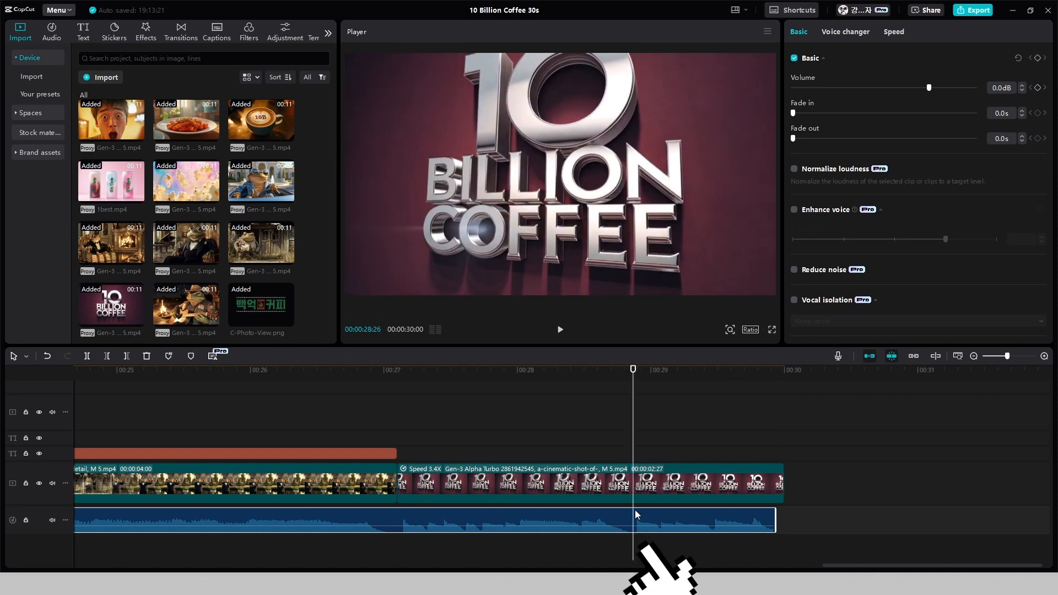
key(w)
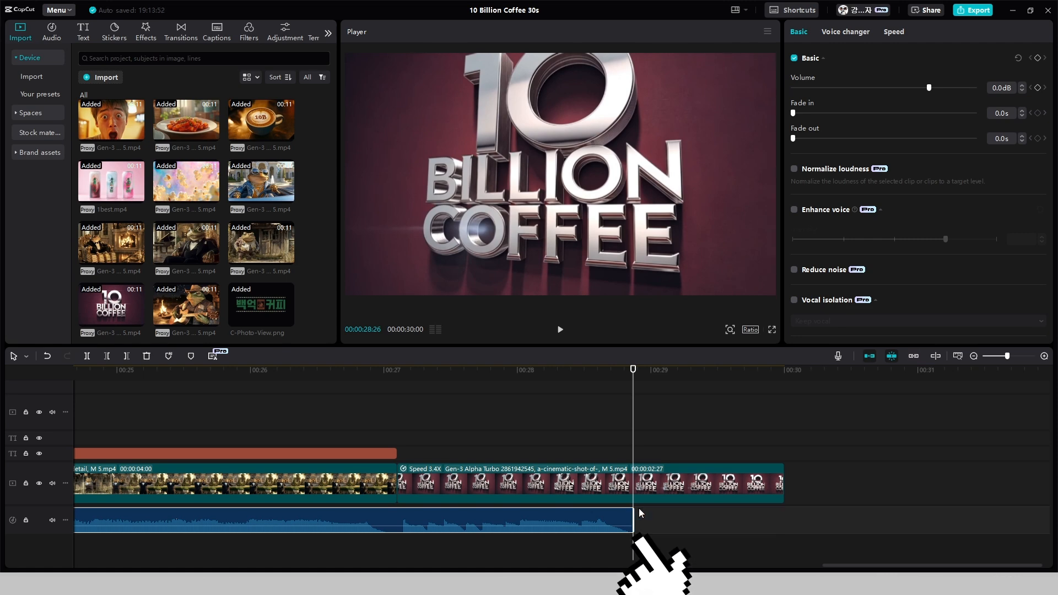
click(592, 450)
key(space)
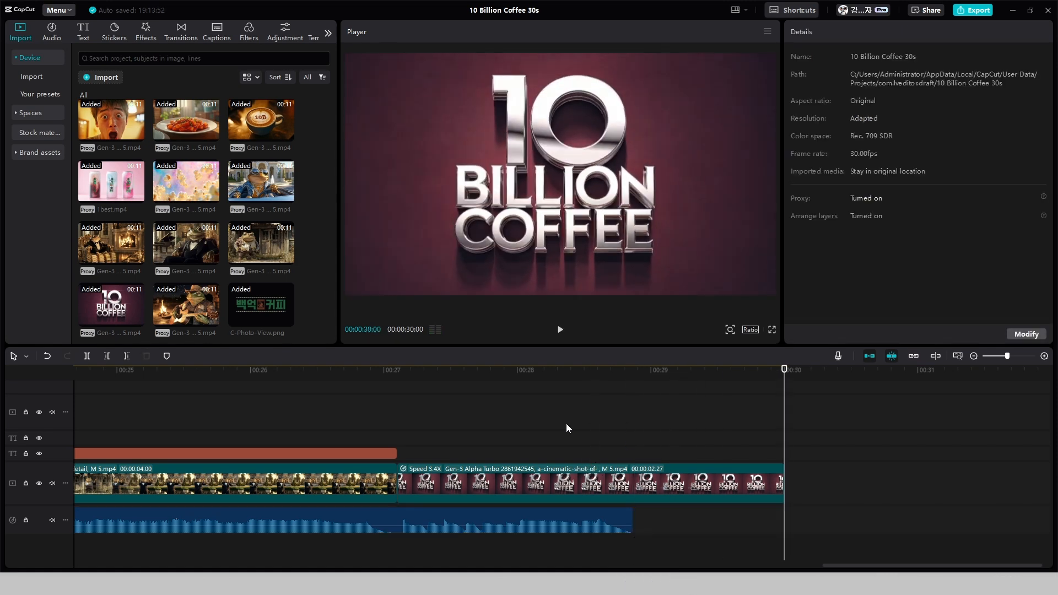
Overlay C-Photo-View.png from the music's end to the video's end, scaled to 43% beside the "10" lettering, and play the ending
drag(274, 319, 633, 413)
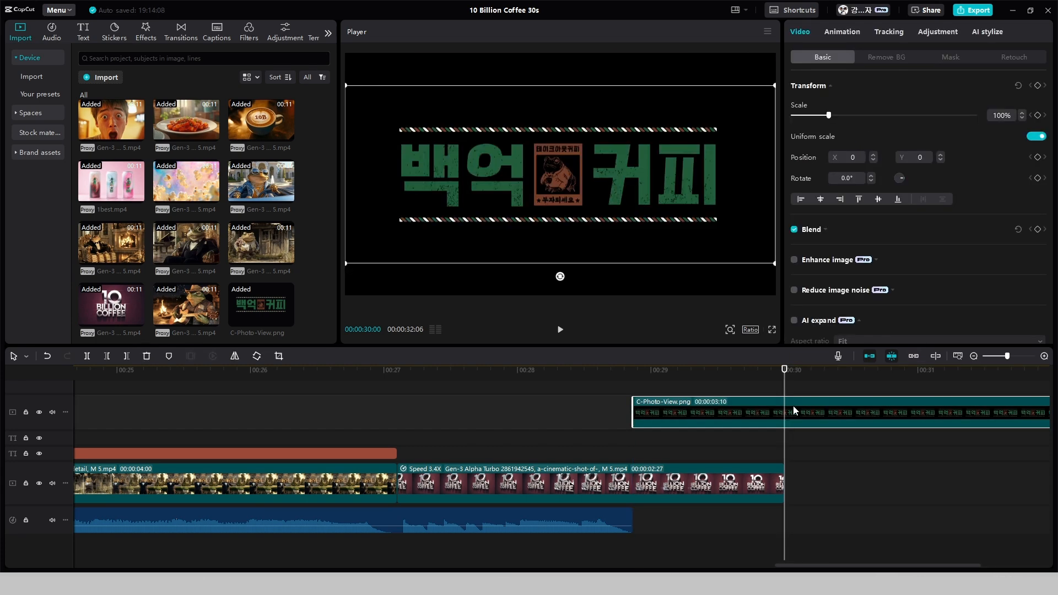
drag(774, 265, 689, 226)
drag(606, 183, 639, 252)
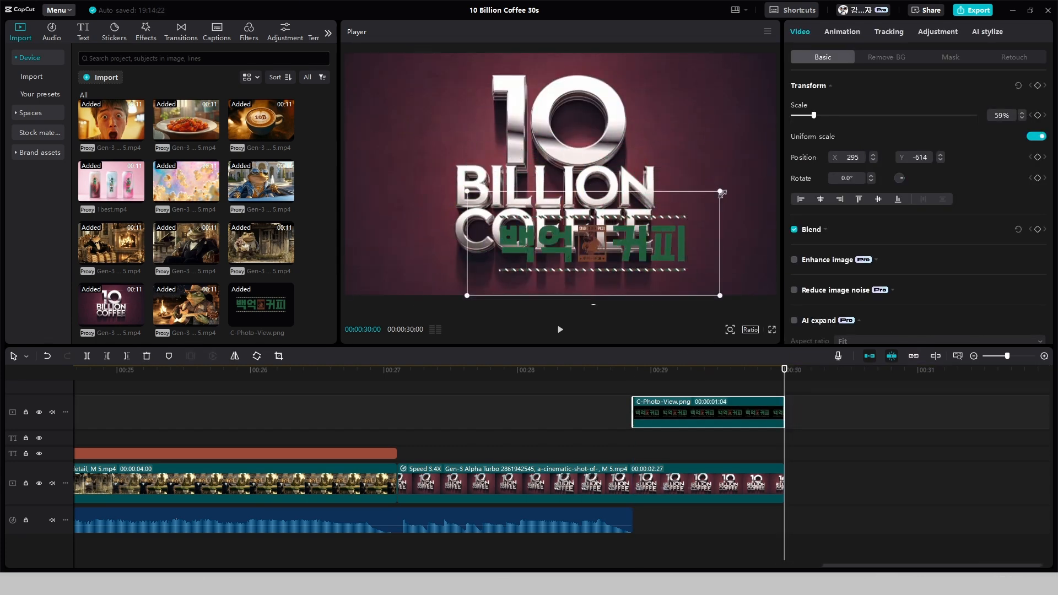
drag(720, 294, 685, 281)
drag(621, 249, 573, 283)
drag(580, 240, 733, 128)
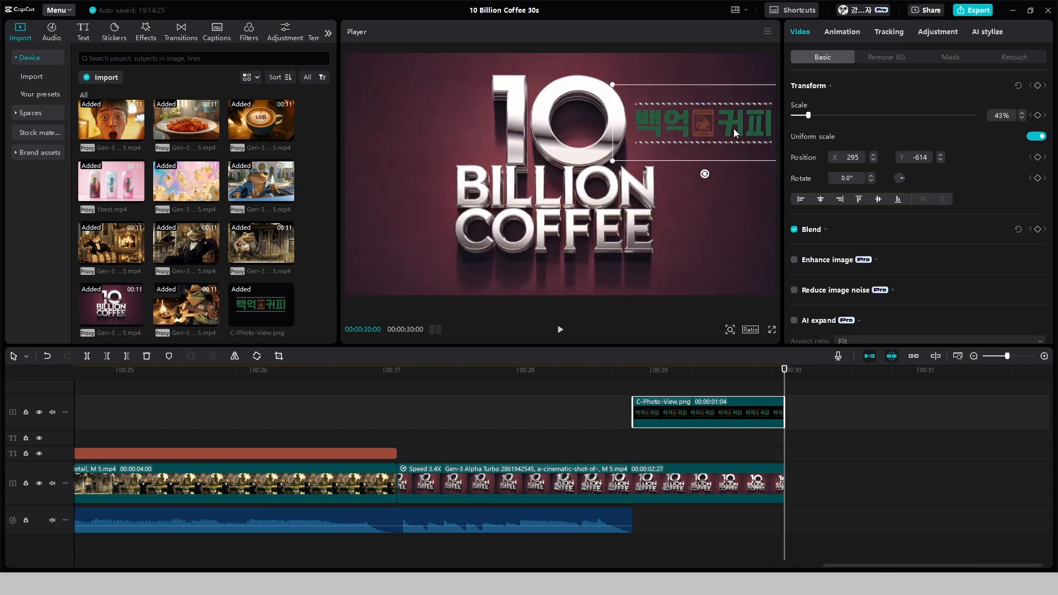
click(751, 198)
click(326, 415)
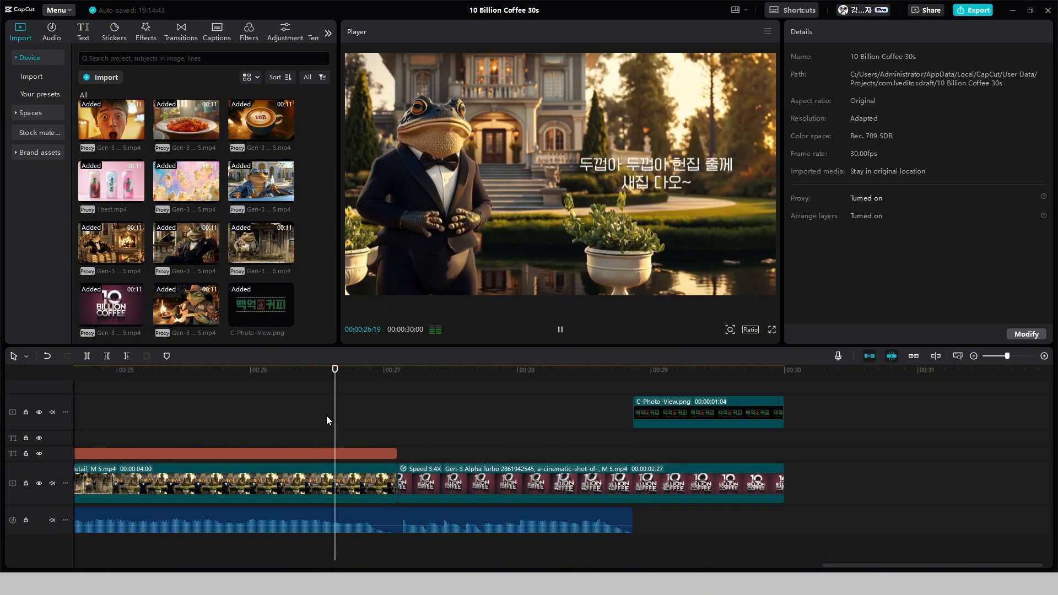
key(space)
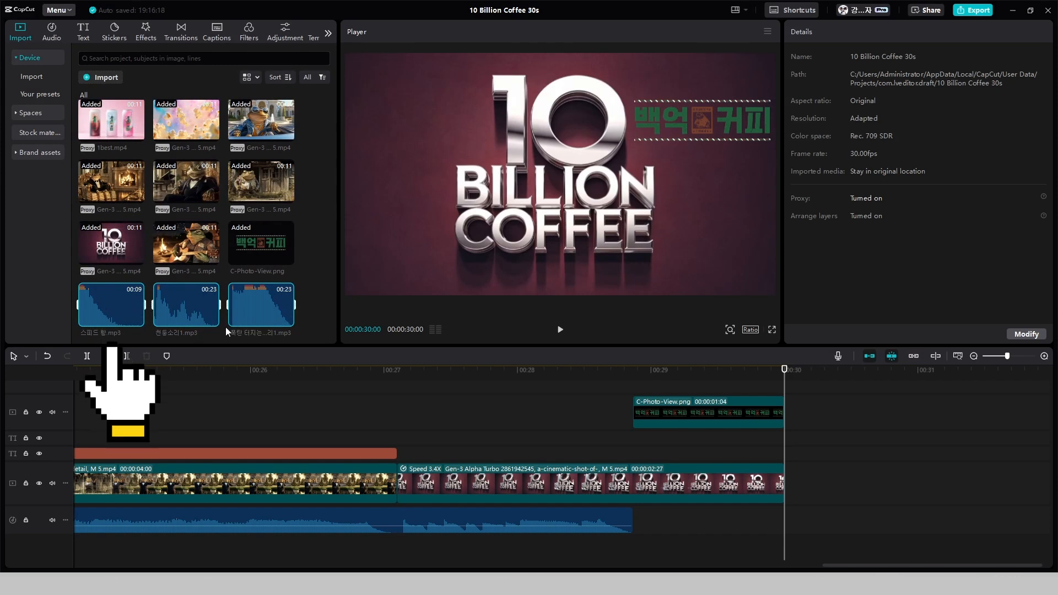
Preview the three imported sound effects and add the 9-second one to the audio track directly after the music
click(89, 307)
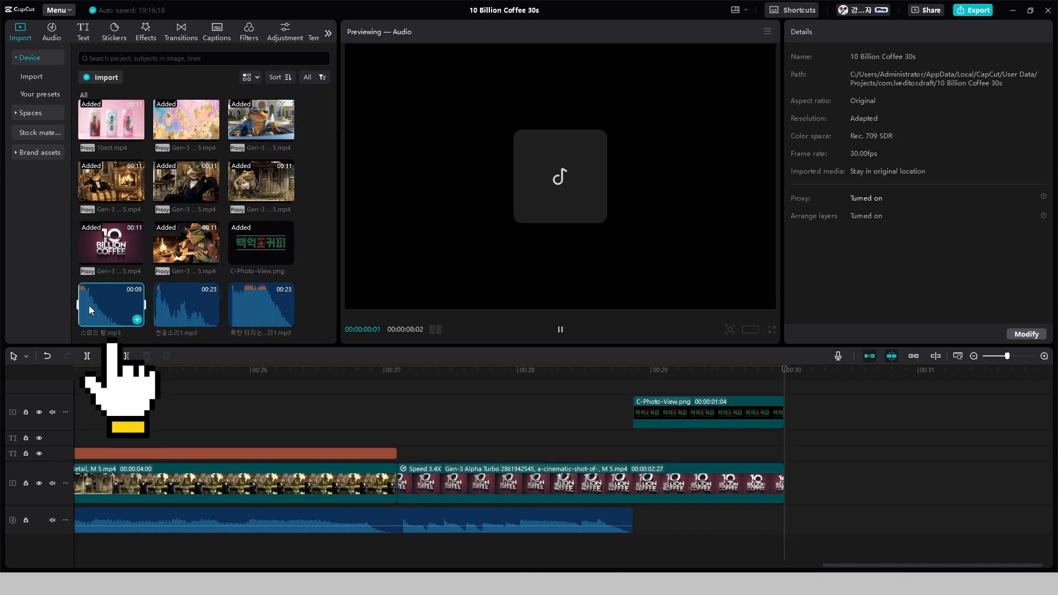
click(165, 313)
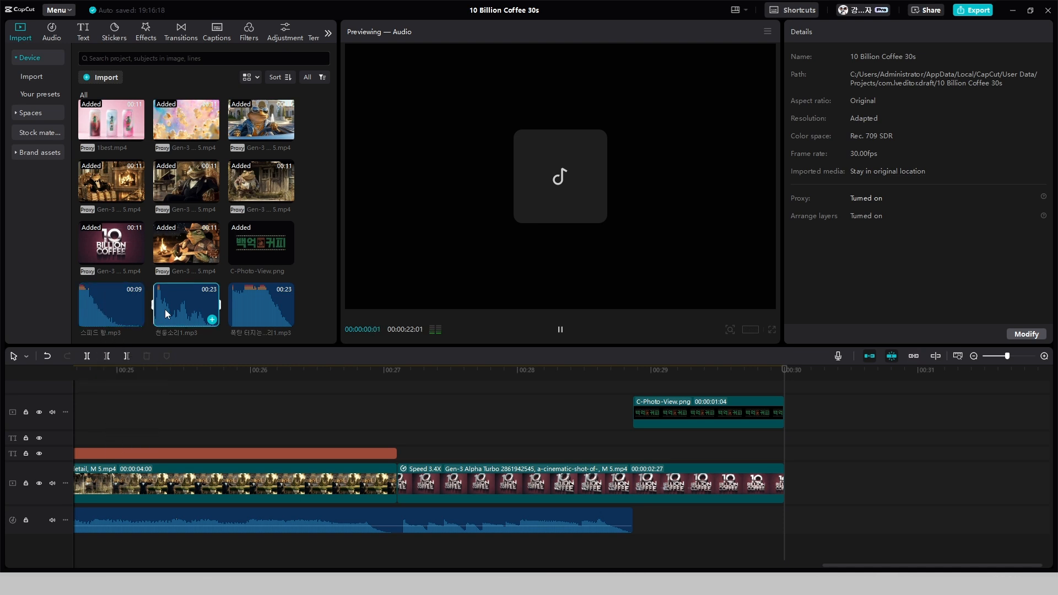
click(272, 301)
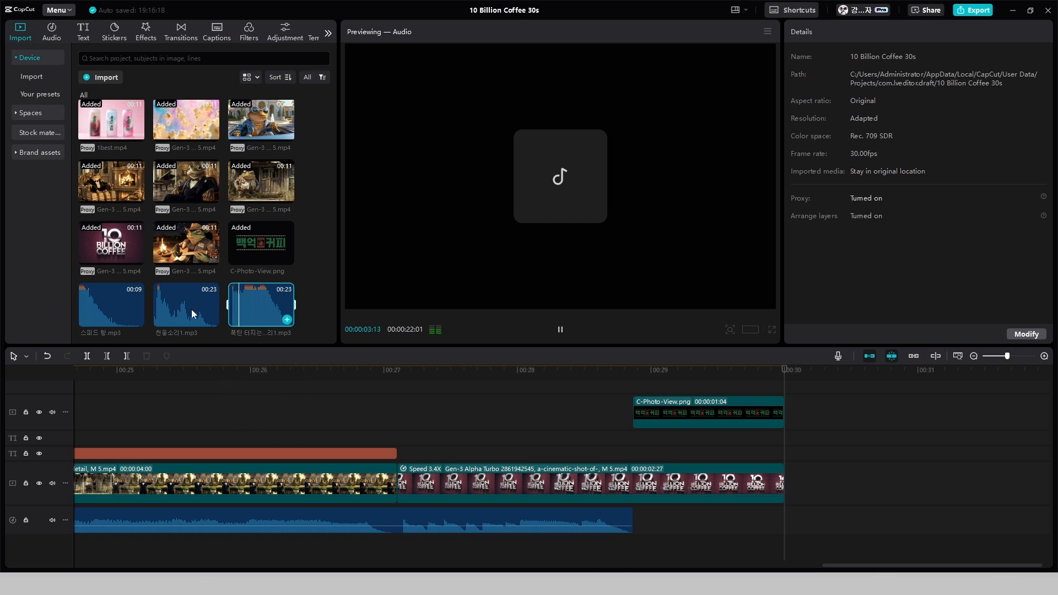
click(110, 307)
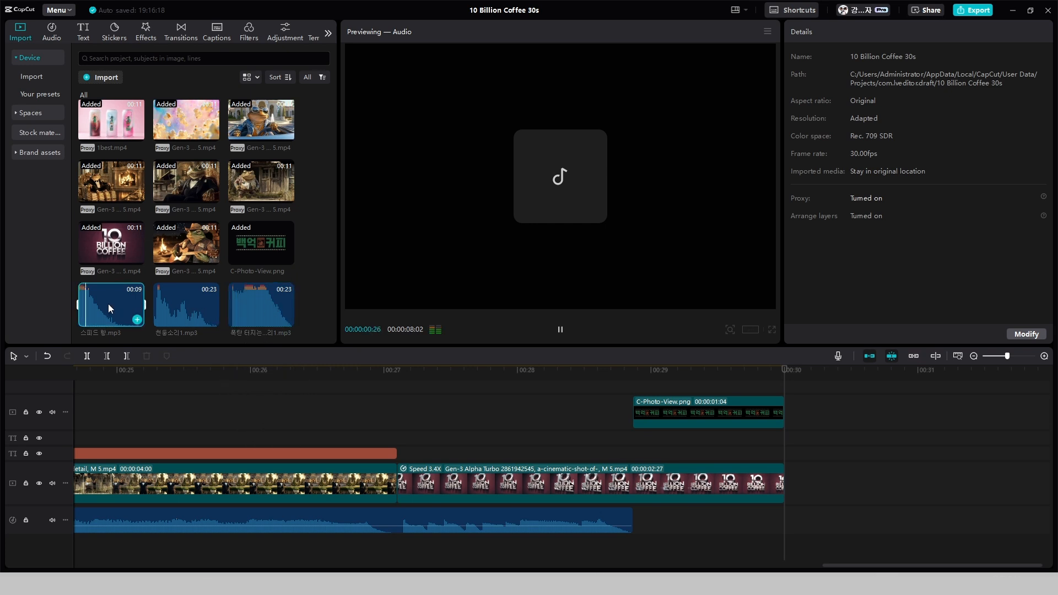
drag(108, 303, 635, 525)
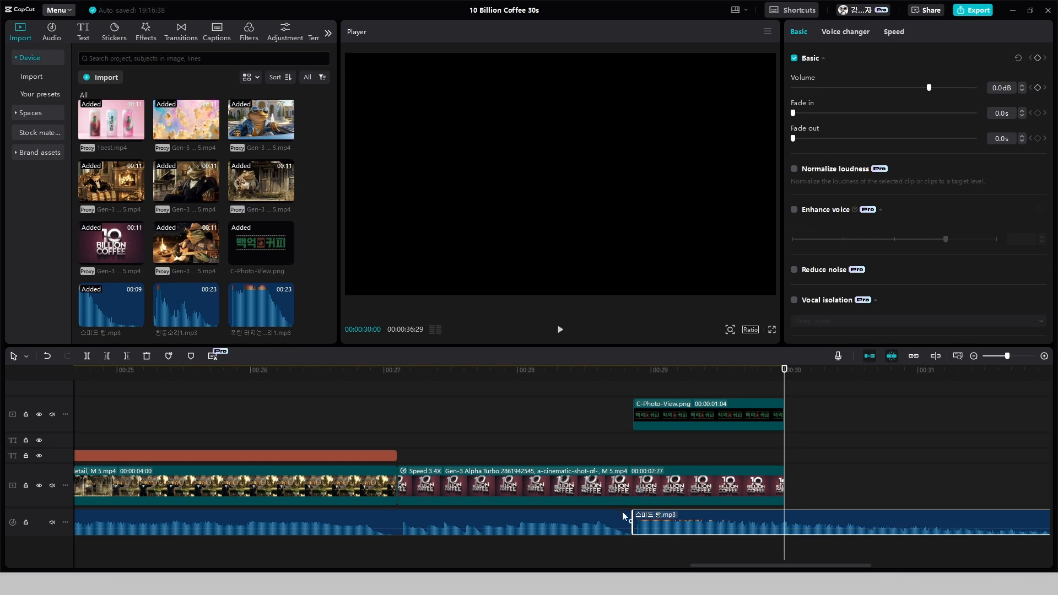
Play back the closing shot to check the sound effect's timing against the logo's appearance
click(610, 455)
key(space)
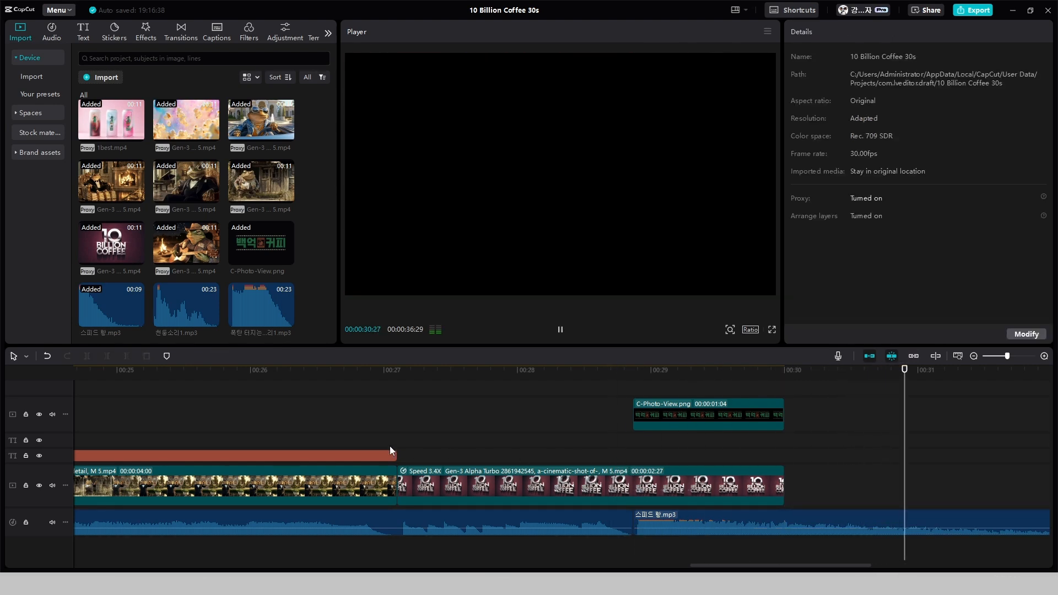
click(389, 445)
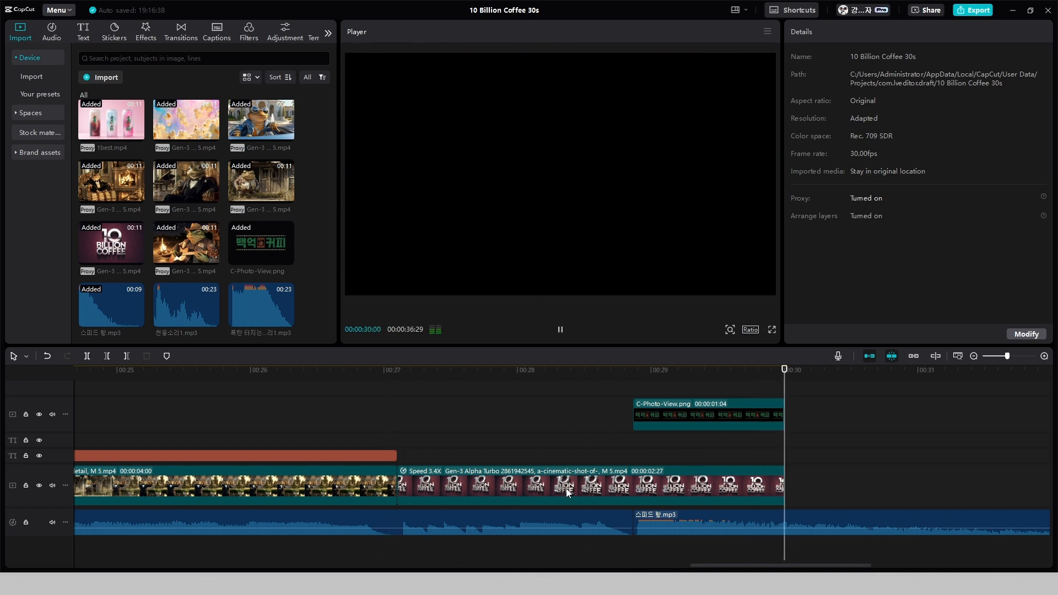
click(613, 436)
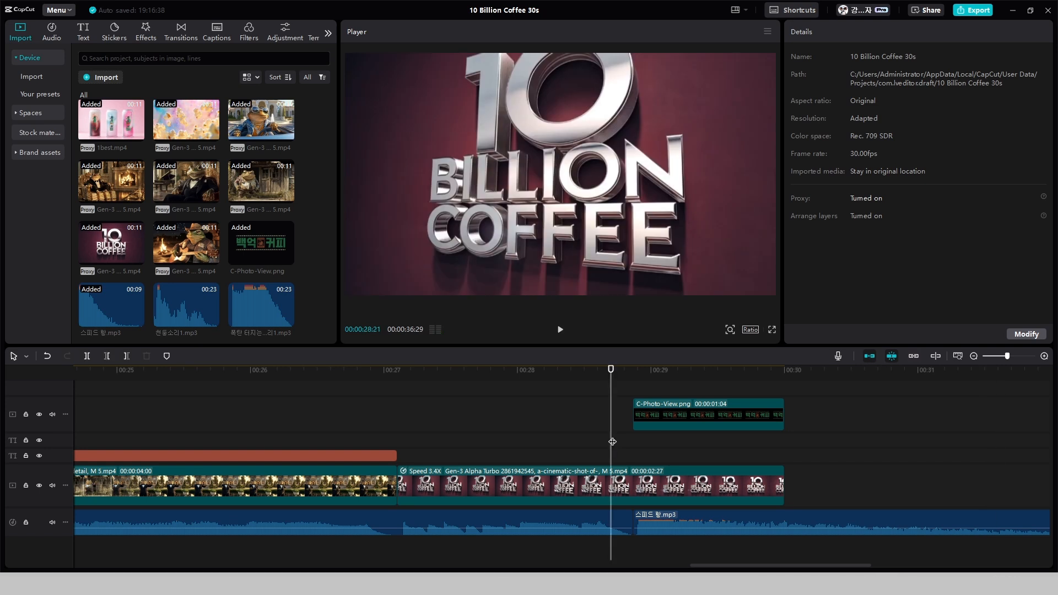
key(space)
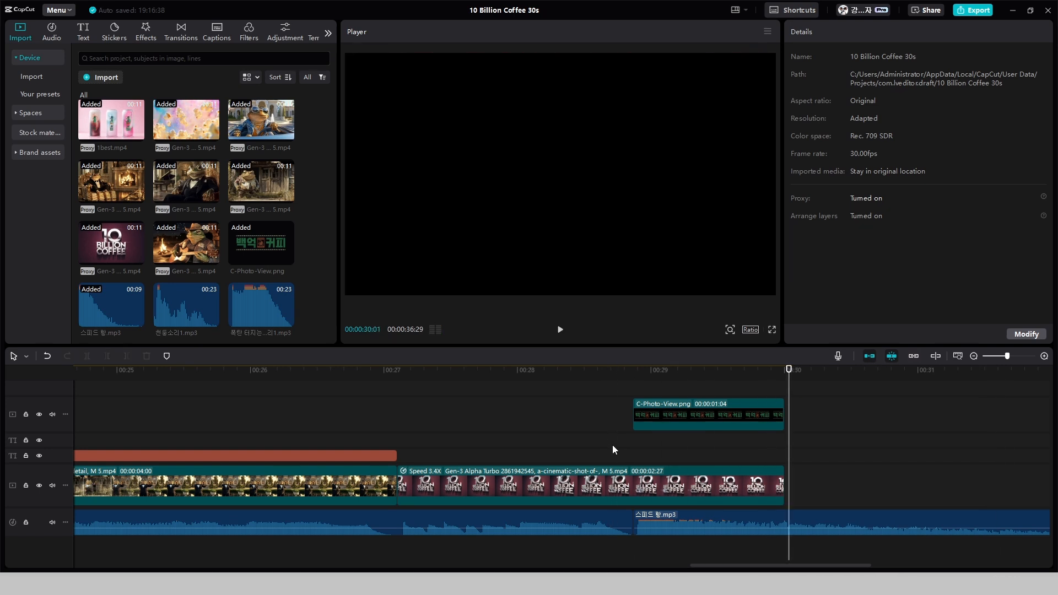
Set the closing sound effect's speed to 2.0x and trim its end to the end of the video at 00:00:30:00
click(698, 517)
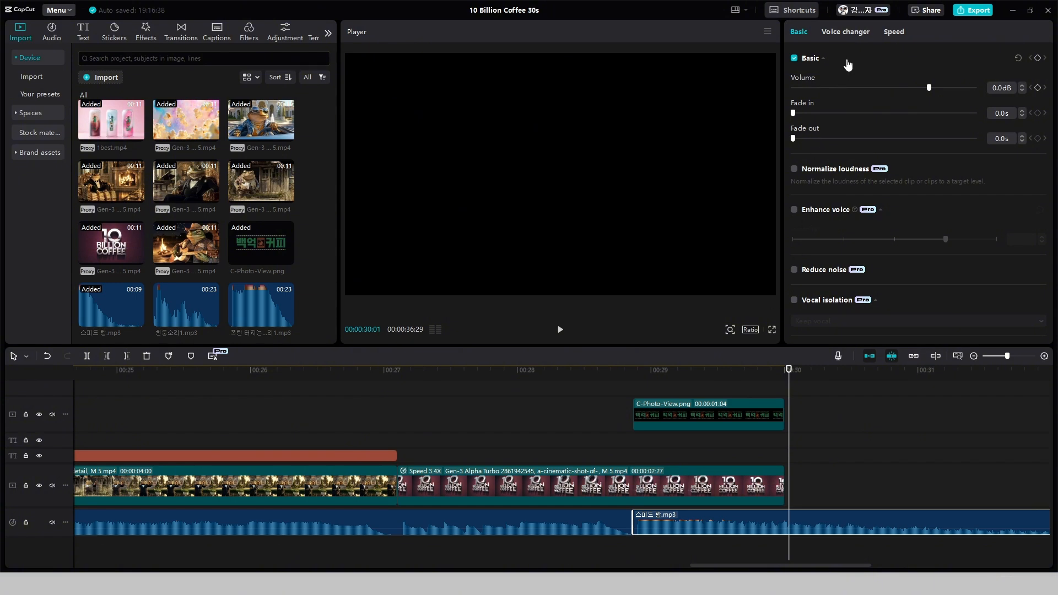
click(894, 32)
drag(833, 75, 872, 75)
key(space)
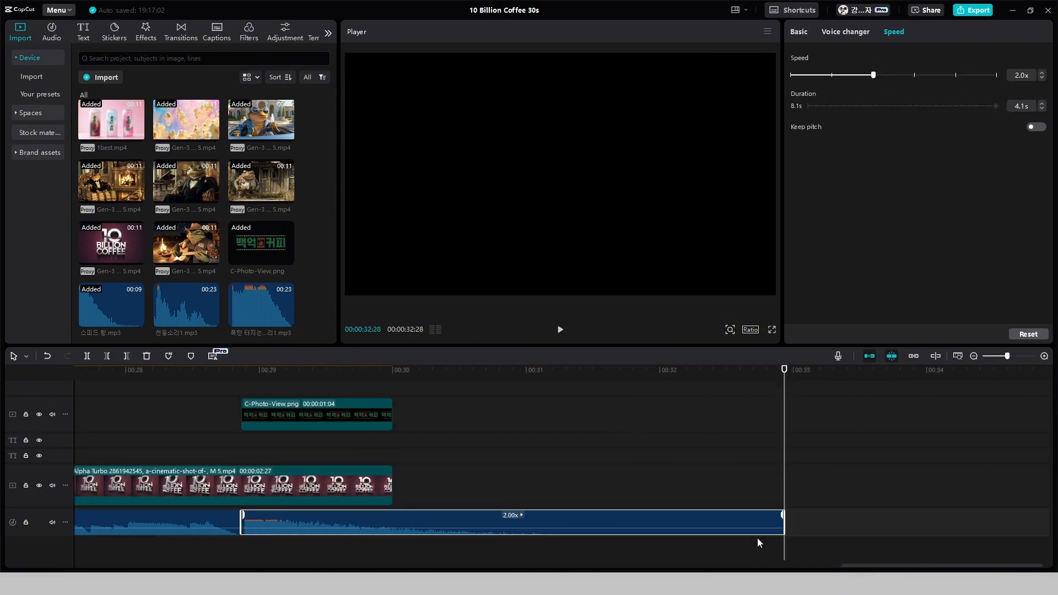
drag(783, 523, 392, 523)
click(600, 444)
click(605, 457)
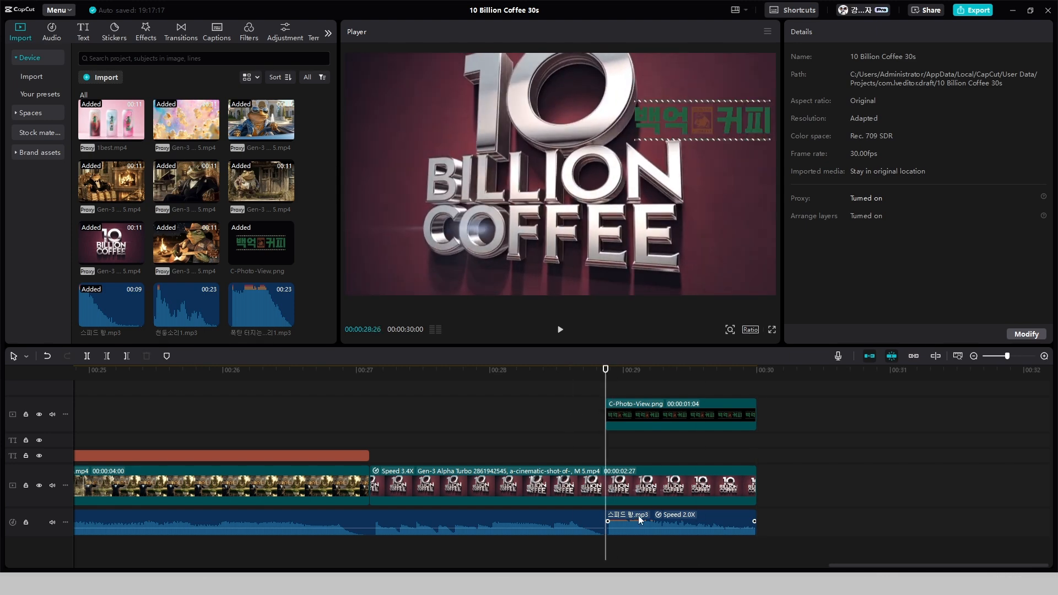
Set the closing sound effect's speed to 1.0x, shift it later so it starts midway under the logo clip, and play it
click(640, 519)
drag(873, 75, 832, 74)
key(space)
drag(675, 518, 762, 512)
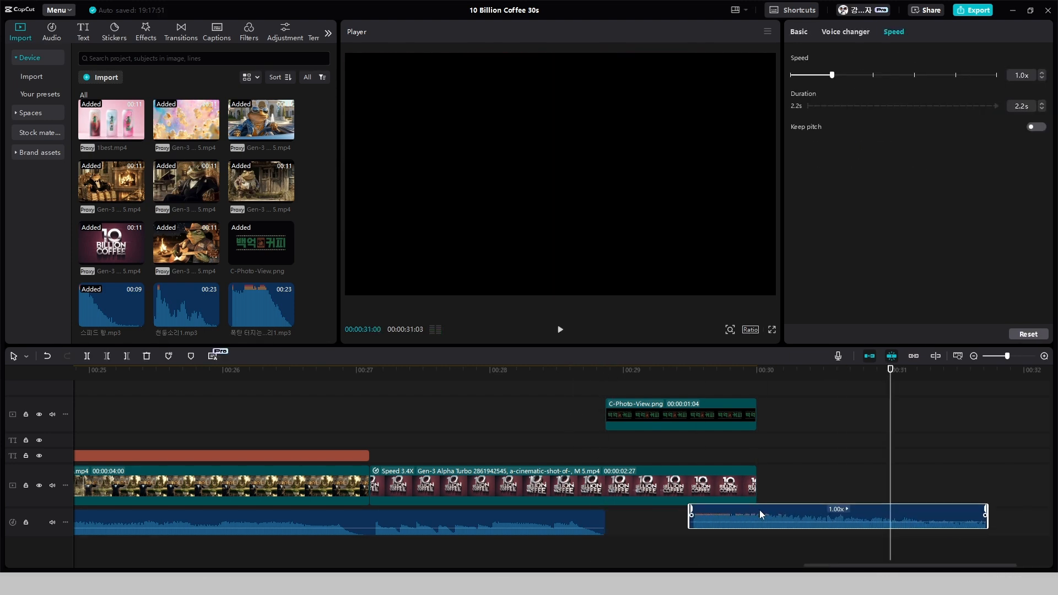
drag(770, 389, 688, 388)
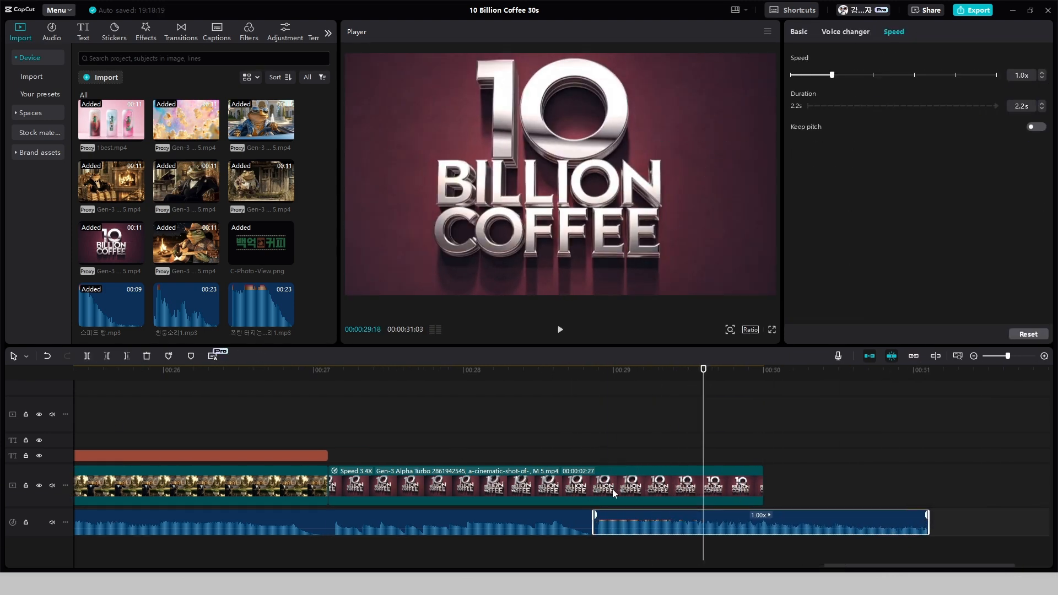
scroll(612, 488, up, 2)
drag(551, 521, 490, 546)
drag(491, 546, 493, 547)
key(space)
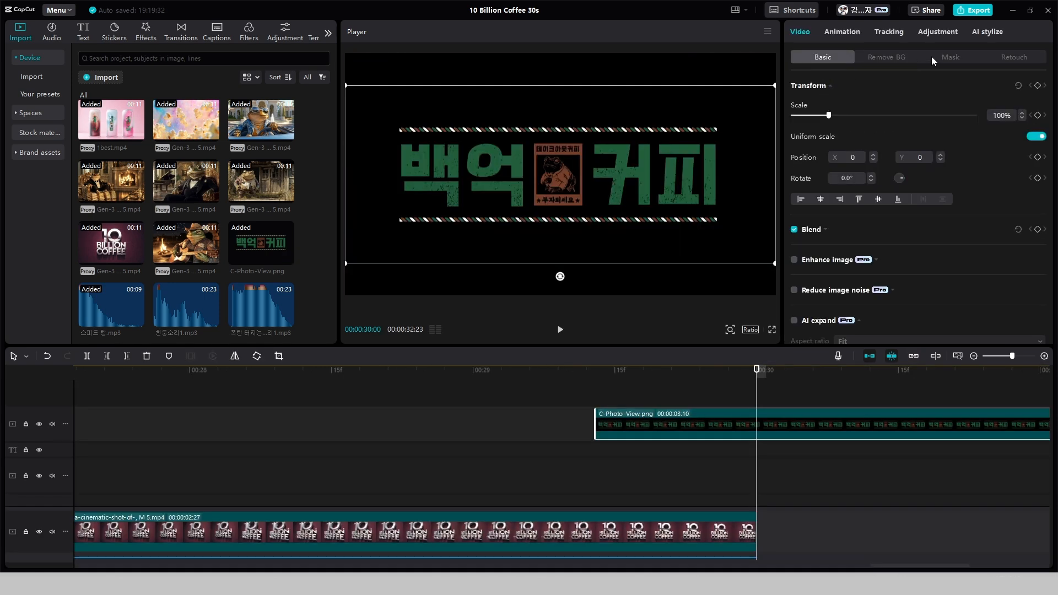
Apply a rectangle mask to the logo clip, narrowed to about 195 by 238 around the central toad emblem
click(950, 57)
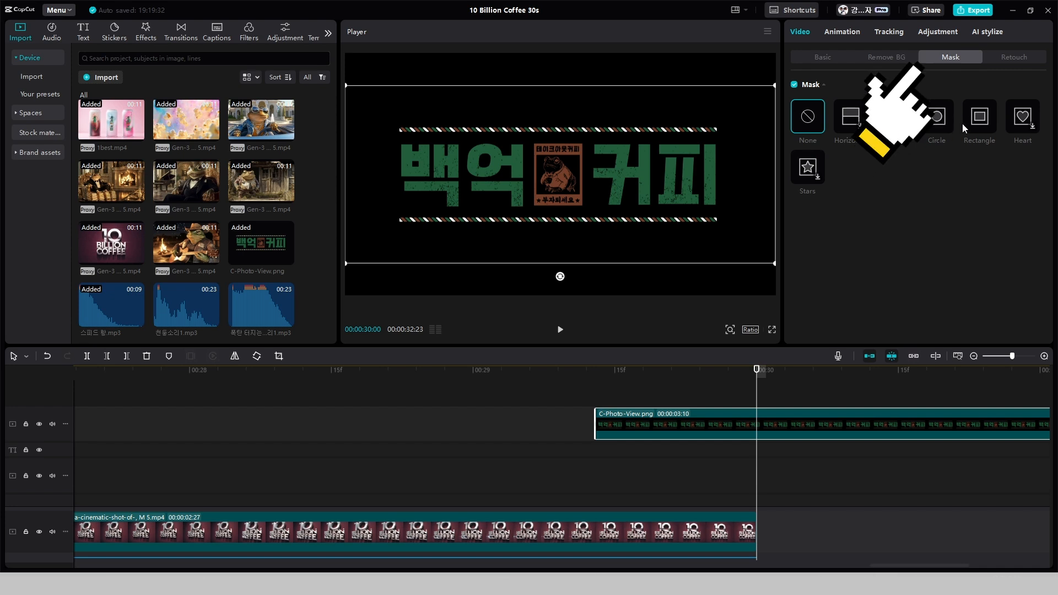
click(979, 123)
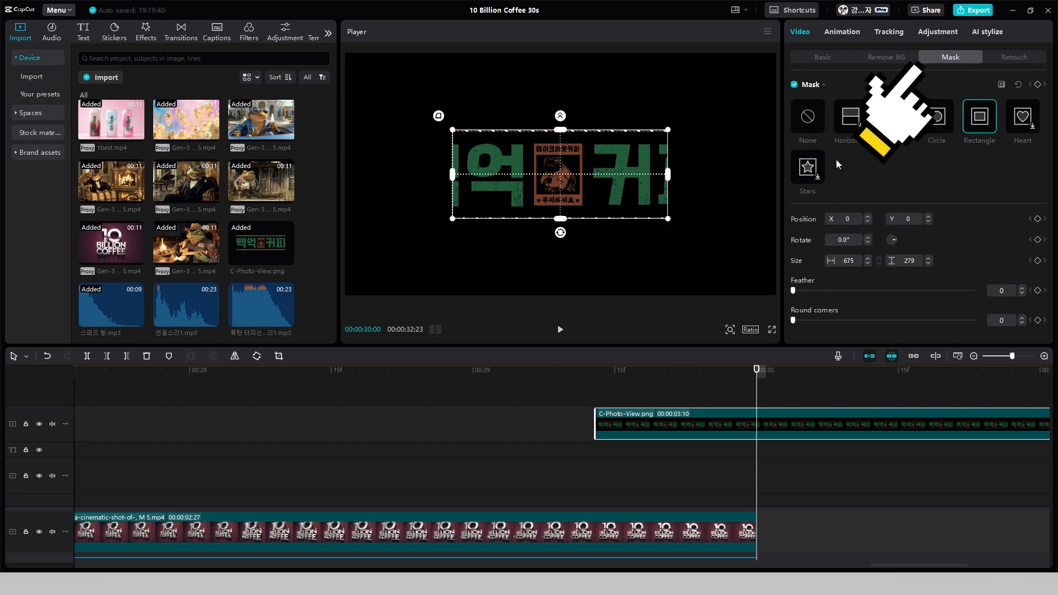
drag(668, 176, 594, 179)
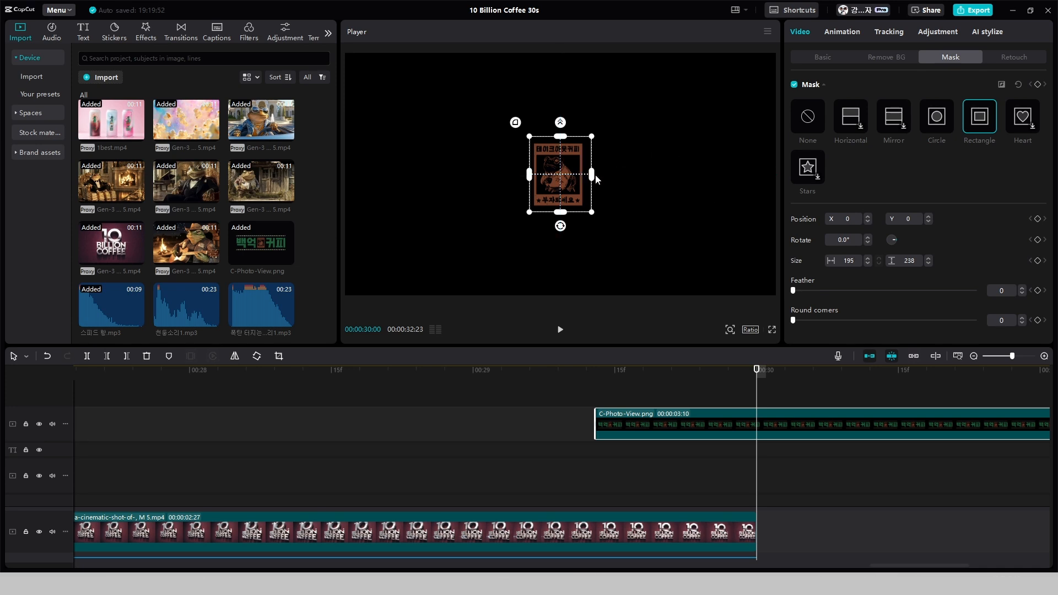
Trim the logo clip's end to 00:00:30:00 and place the emblem beside the closing title at about X 1149, Y -216
click(603, 178)
key(w)
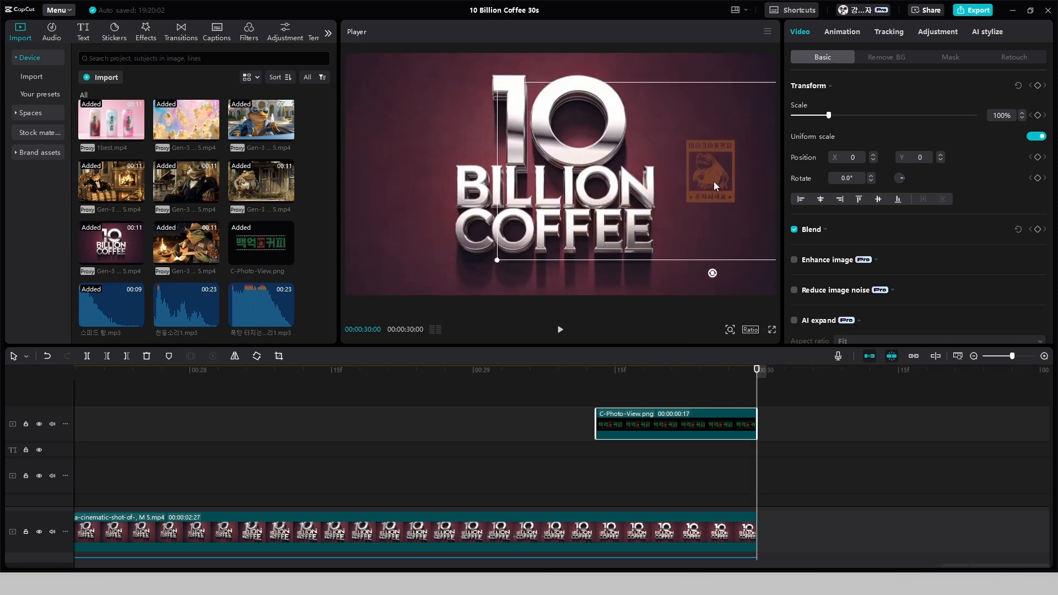
drag(715, 185, 692, 210)
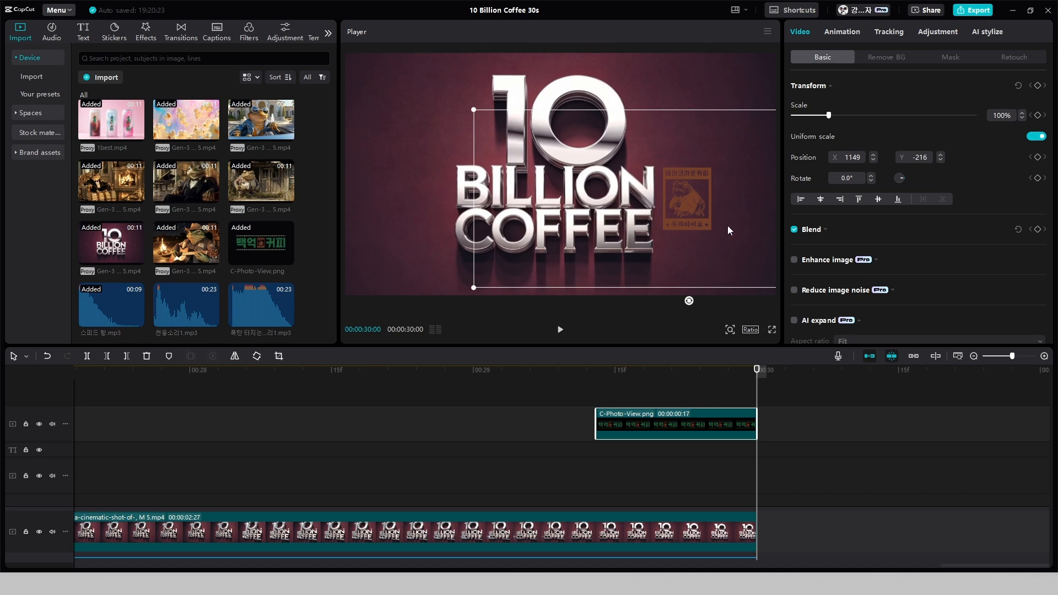
Set the emblem's color temperature to 5 and its saturation to 50
click(931, 33)
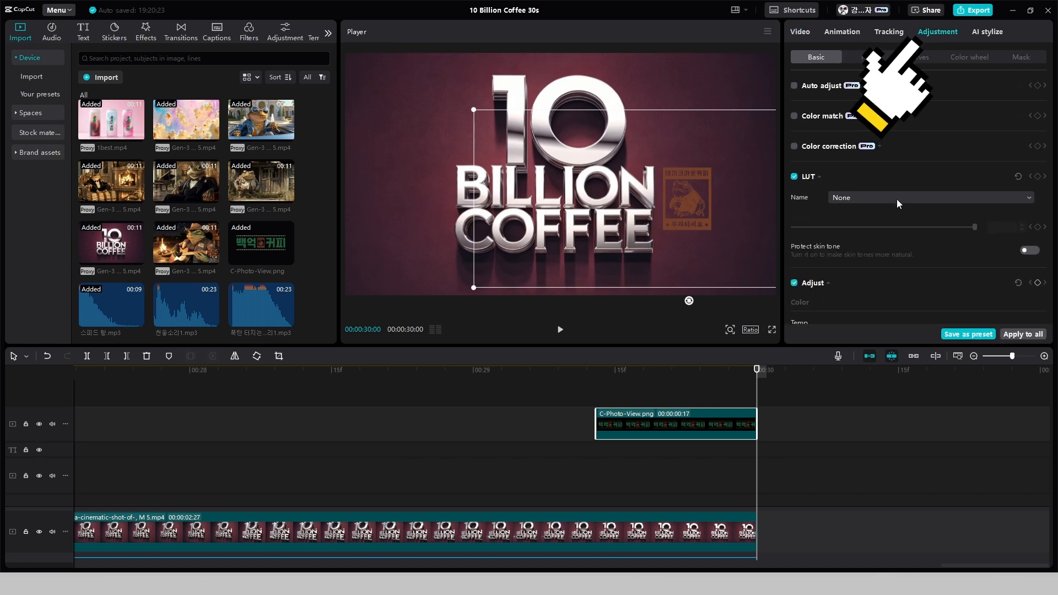
click(897, 199)
click(884, 218)
scroll(881, 223, down, 2)
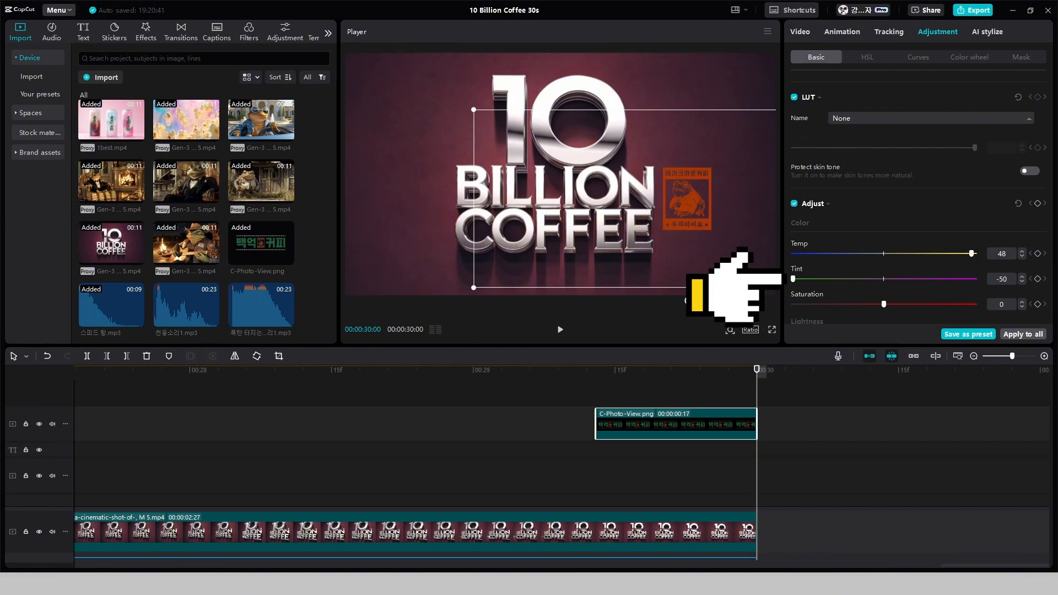
drag(883, 305, 973, 305)
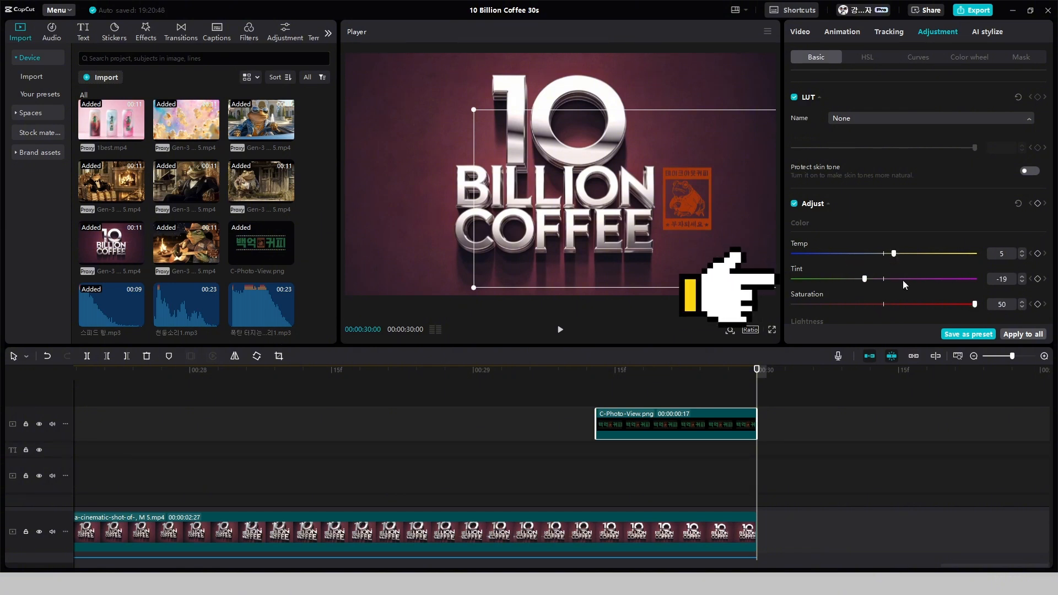
Set the emblem's tint to -50, exposure to -50, contrast to 16 and shadow to -7
scroll(815, 266, down, 4)
drag(883, 173, 759, 181)
drag(883, 199, 980, 196)
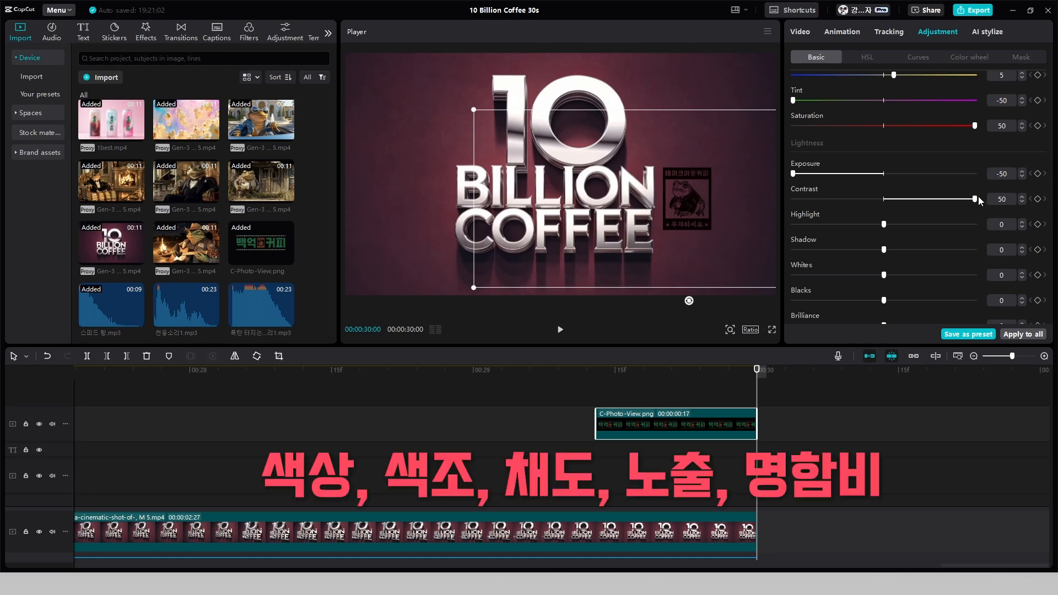
drag(977, 196, 900, 206)
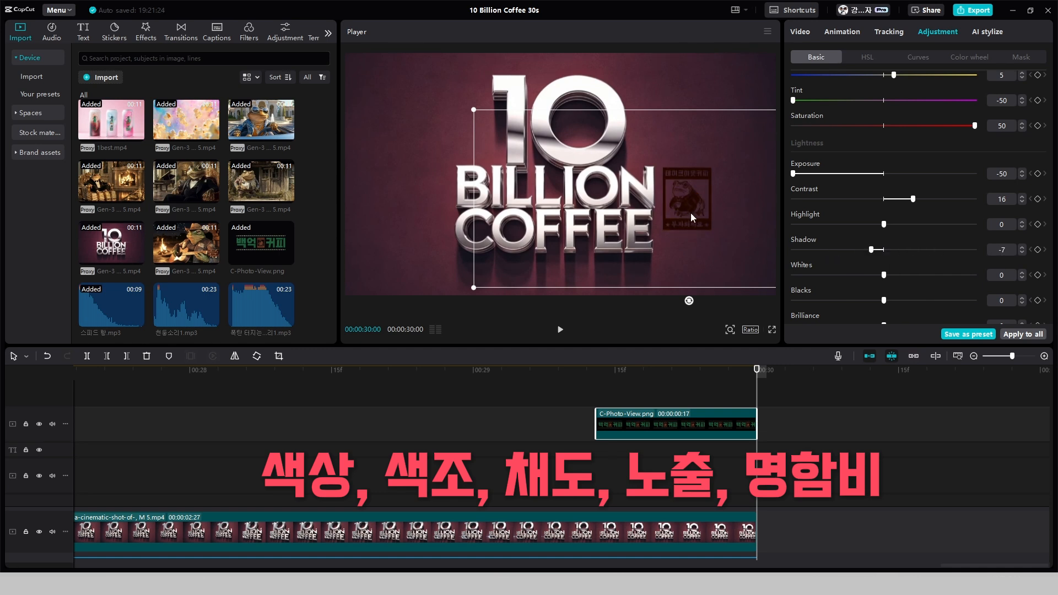
Scale the emblem to 144% and reposition it beside the closing title at about X 1272, Y -322
scroll(524, 389, down, 2)
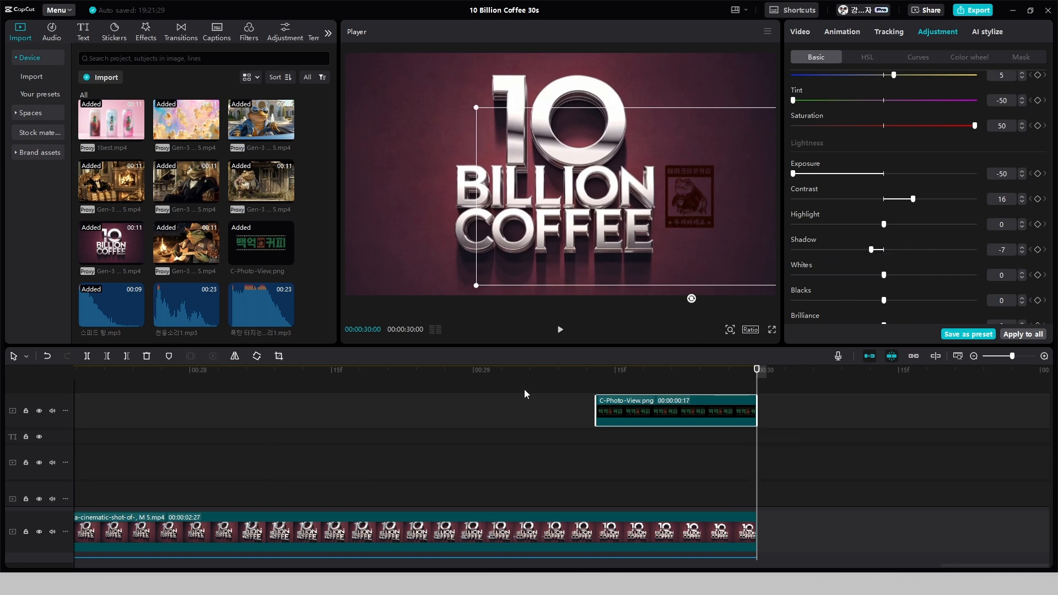
ctrl+scroll(595, 435, down, 2)
scroll(617, 427, down, 2)
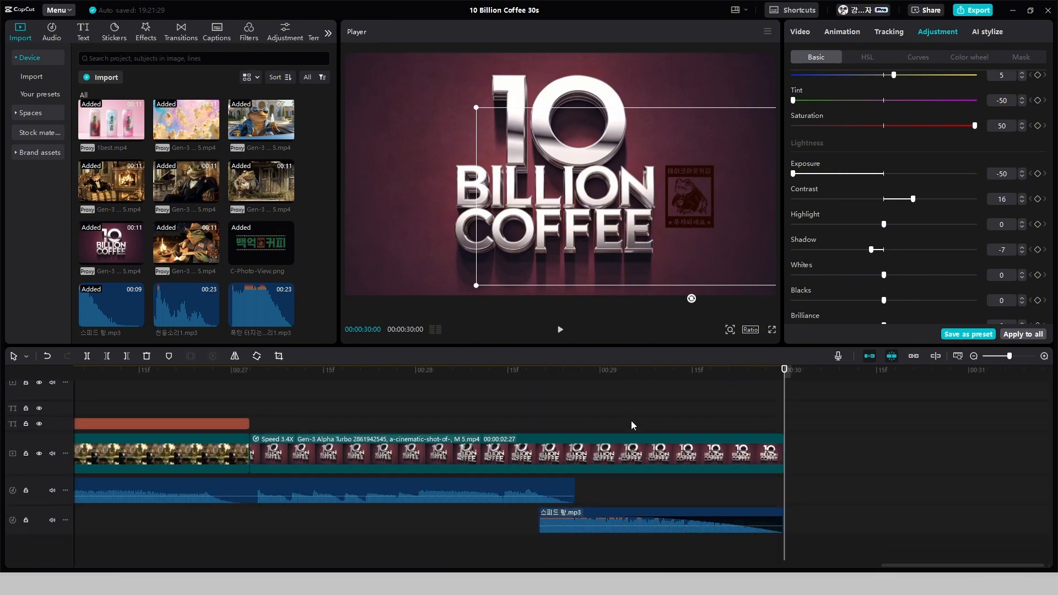
ctrl+scroll(641, 415, down, 1)
scroll(720, 406, up, 3)
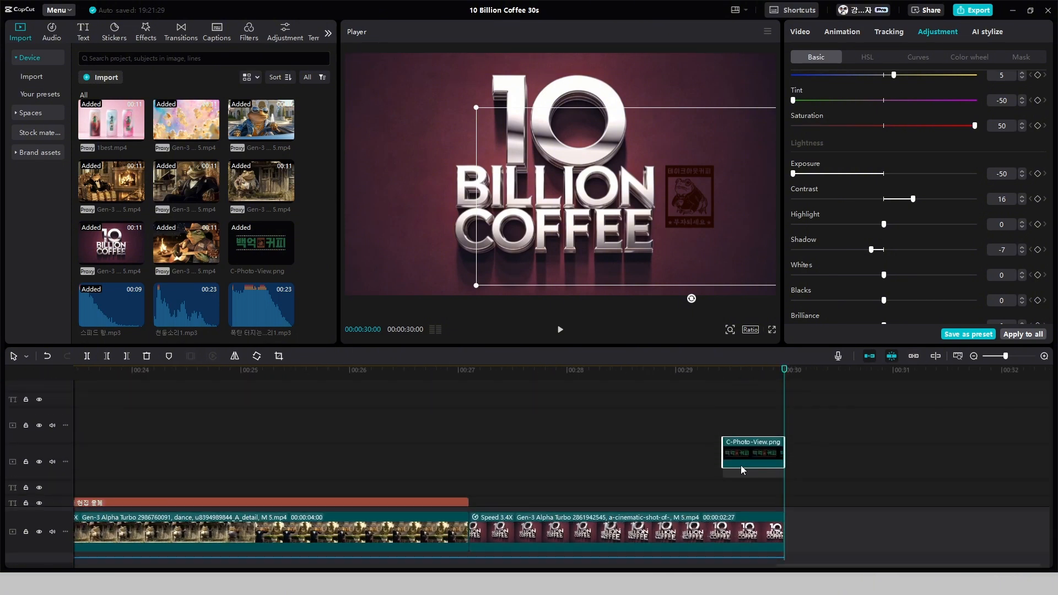
scroll(741, 470, down, 1)
key(Down)
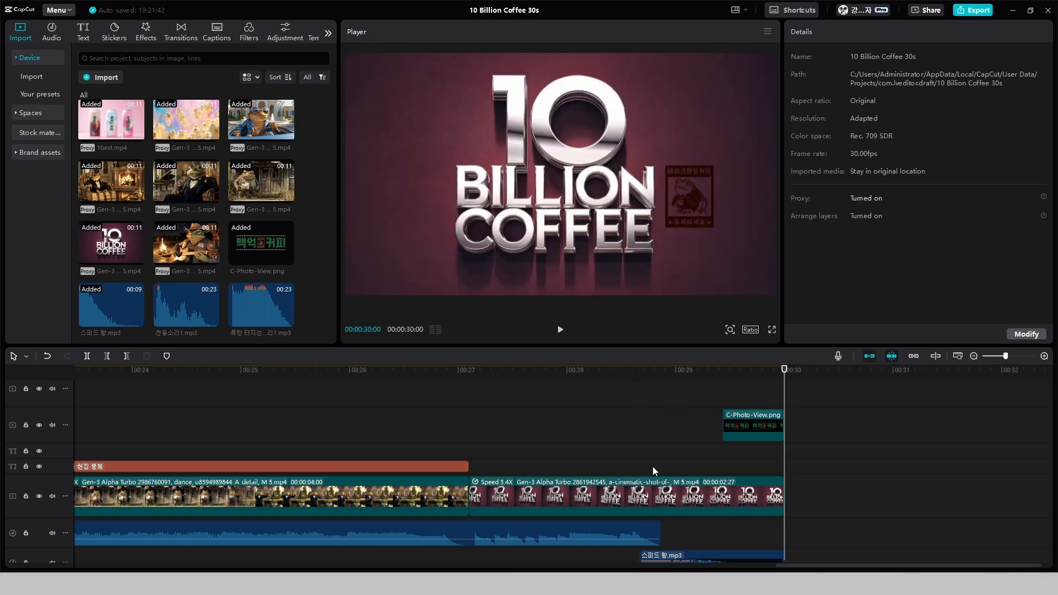
click(761, 416)
click(800, 32)
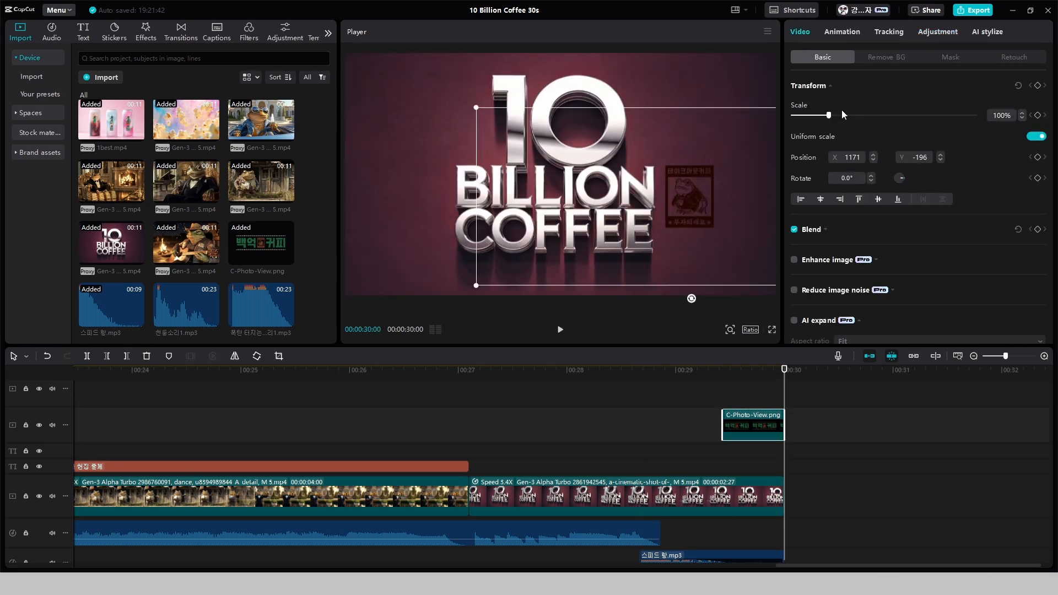
drag(829, 115, 850, 124)
drag(688, 198, 698, 213)
drag(848, 116, 845, 116)
click(1021, 118)
click(1021, 118)
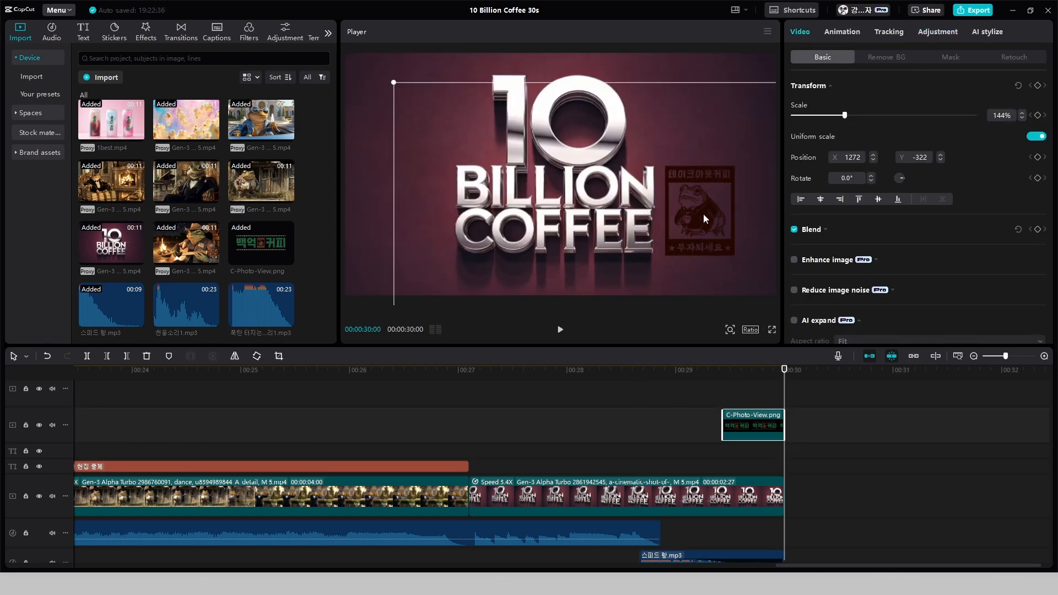
Fine-tune the emblem's position beside the title and apply a 0.5 s Fade In animation to its clip
drag(703, 215, 735, 216)
mouse_move(784, 396)
mouse_down()
mouse_move(748, 397)
mouse_move(786, 403)
mouse_up()
drag(725, 220, 697, 219)
click(841, 32)
click(1020, 101)
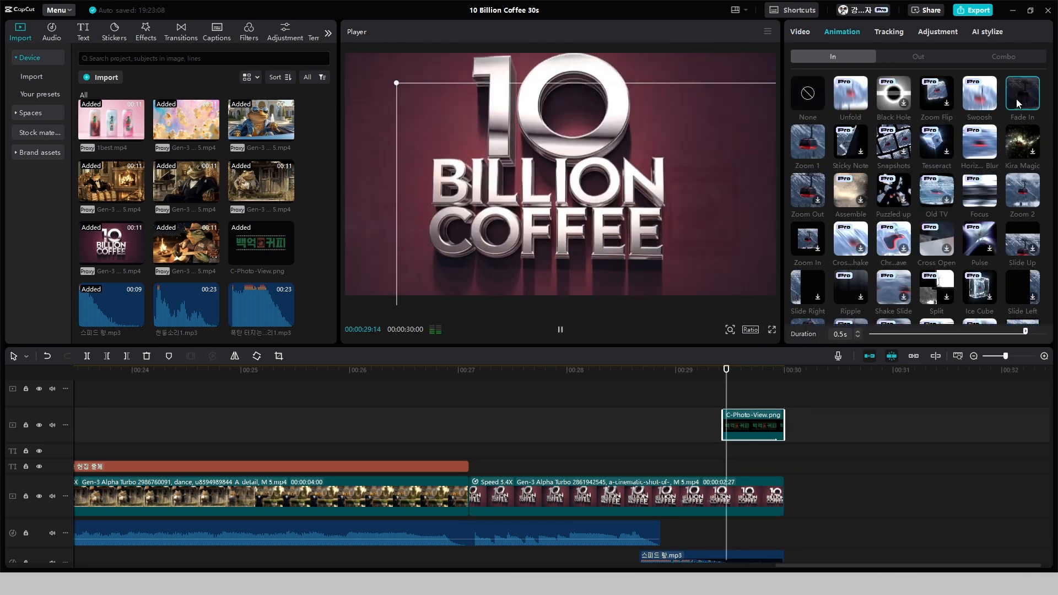
click(852, 369)
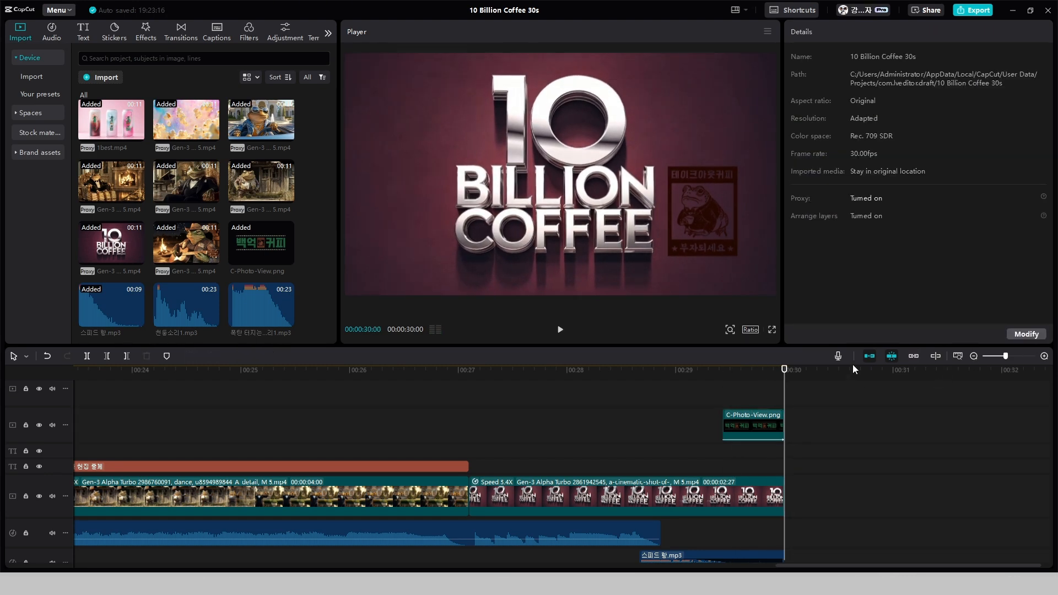
Rotate the emblem to about 21.5° and move it up to about X 1444, Y -501
click(722, 249)
drag(899, 178, 891, 164)
drag(711, 208, 728, 229)
mouse_move(898, 178)
mouse_down()
mouse_move(796, 213)
mouse_move(915, 184)
mouse_up()
drag(739, 222, 738, 166)
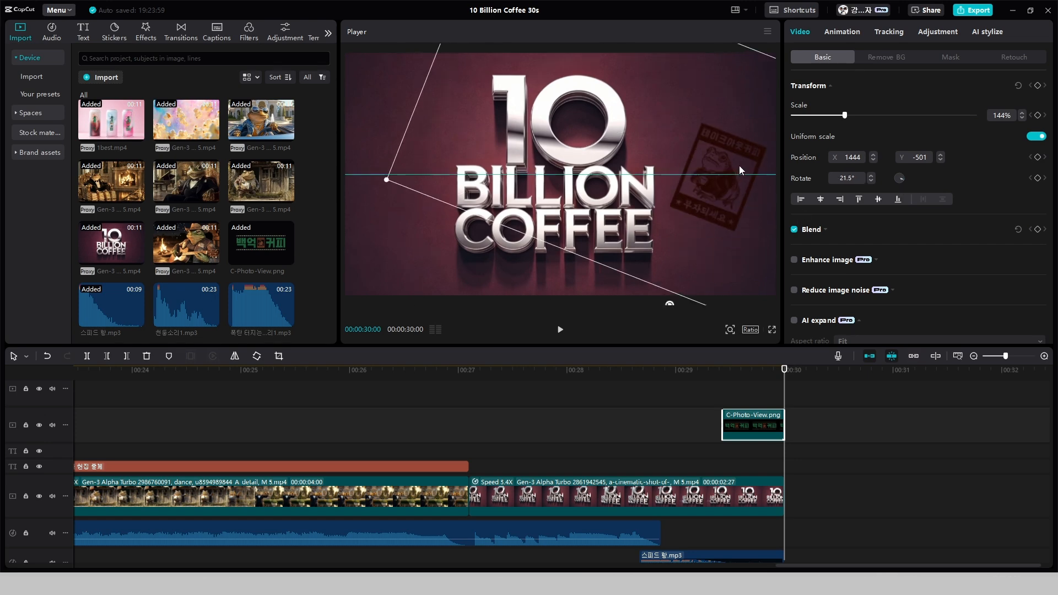
Raise the closing sound effect's volume and play the ending from just before it starts
click(617, 418)
scroll(638, 423, down, 1)
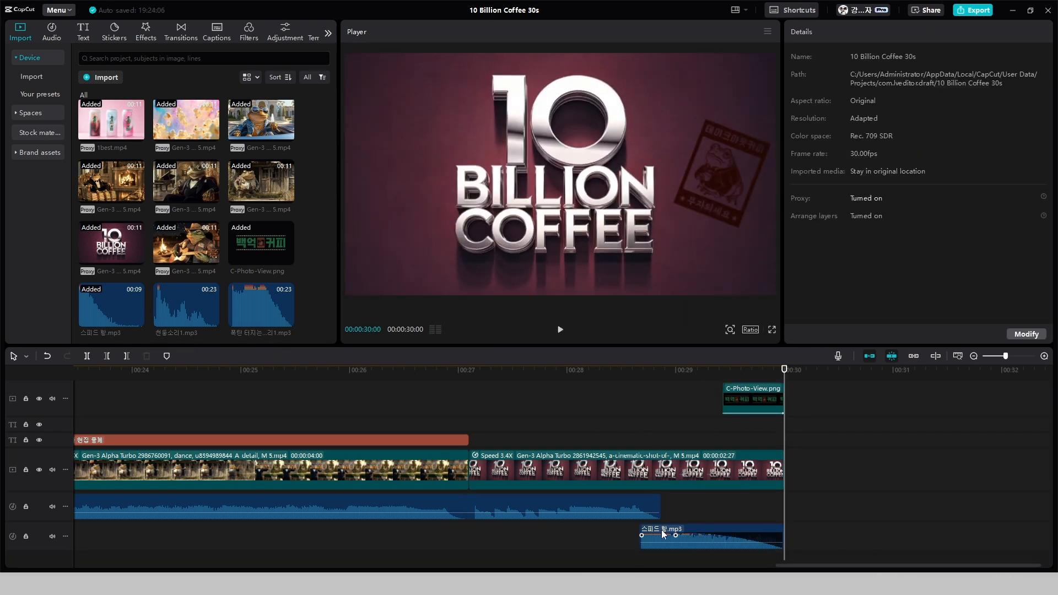
click(661, 534)
click(623, 547)
click(661, 537)
drag(927, 88, 946, 88)
click(612, 546)
key(space)
click(507, 545)
Shift the tilted emblem slightly closer to the title and play back the closing shot
key(space)
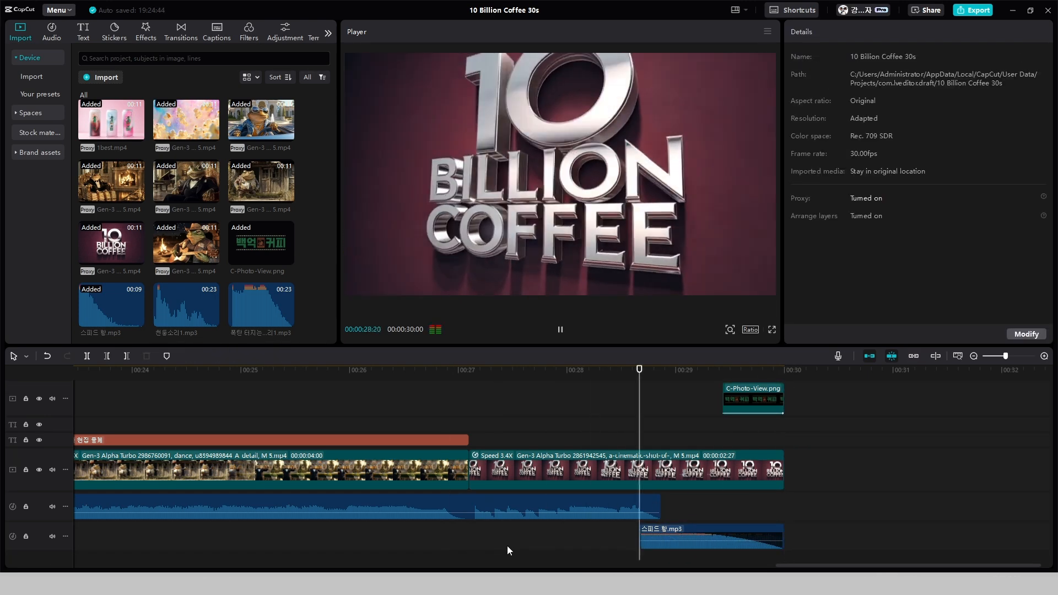
click(730, 201)
drag(731, 201, 720, 199)
click(479, 443)
key(space)
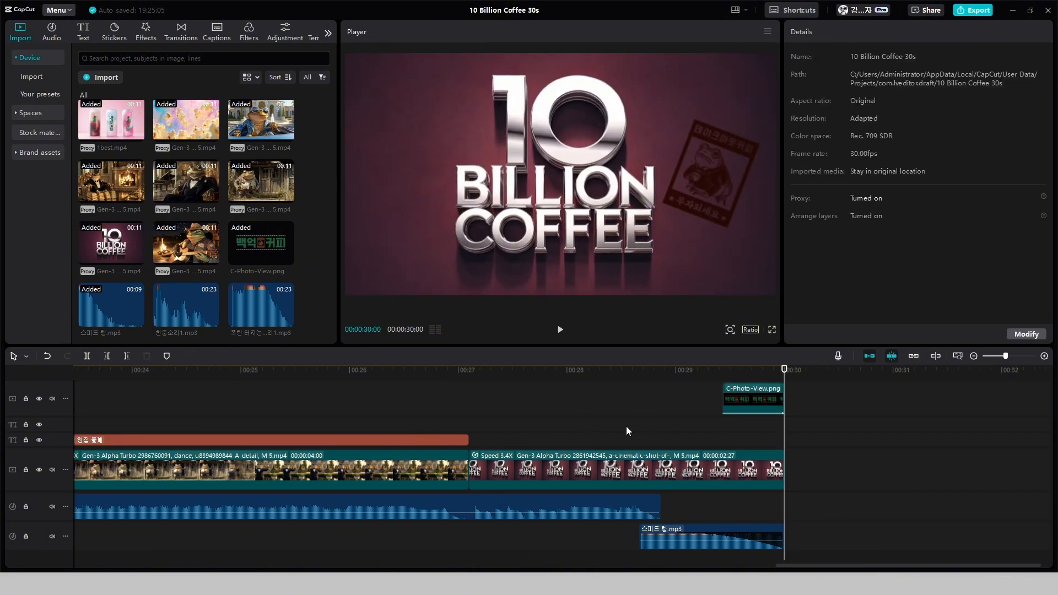
Shorten the ending to 00:00:29:28 by trimming the closing shot and sound effect and shifting the logo clip earlier
key(Left)
key(Left)
drag(745, 401, 738, 401)
drag(470, 471, 477, 470)
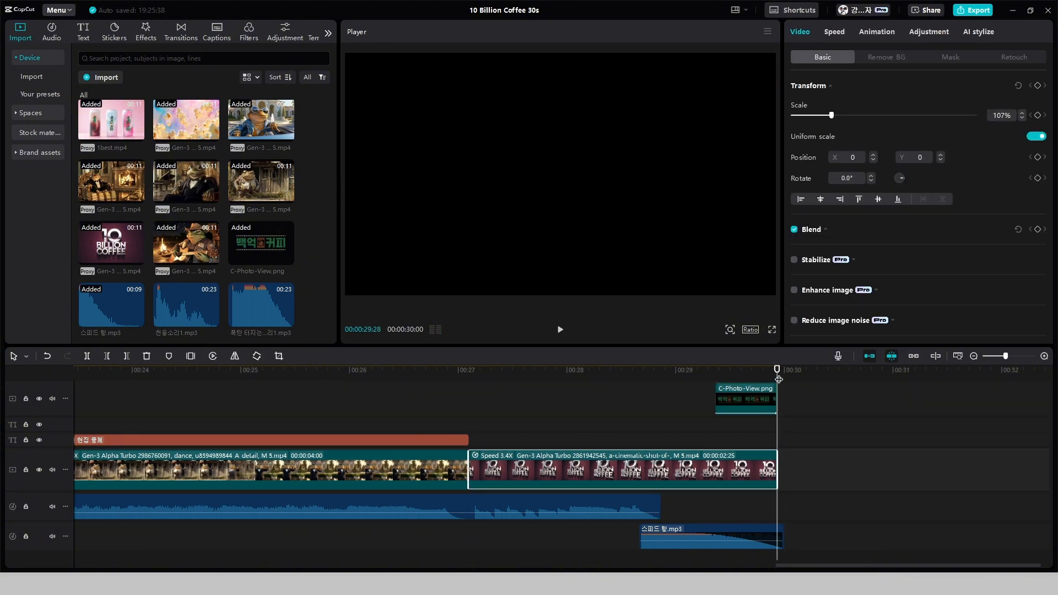
drag(783, 537, 777, 537)
Trim the sound effect's start to the end of the music, move it onto the music track and replay the ending
click(639, 443)
key(space)
drag(641, 539, 662, 538)
drag(710, 537, 711, 508)
click(640, 448)
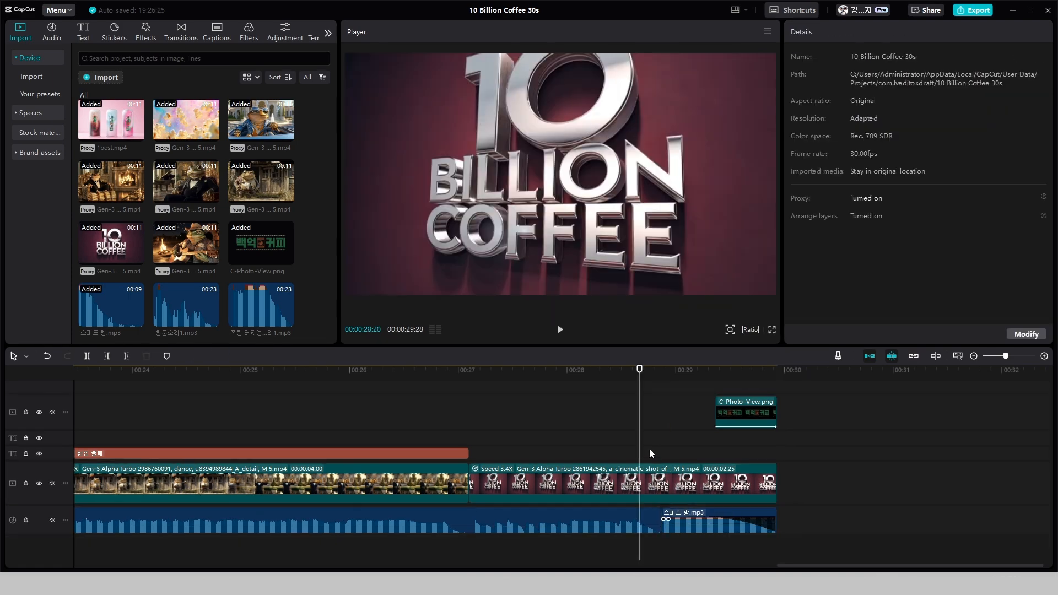
key(space)
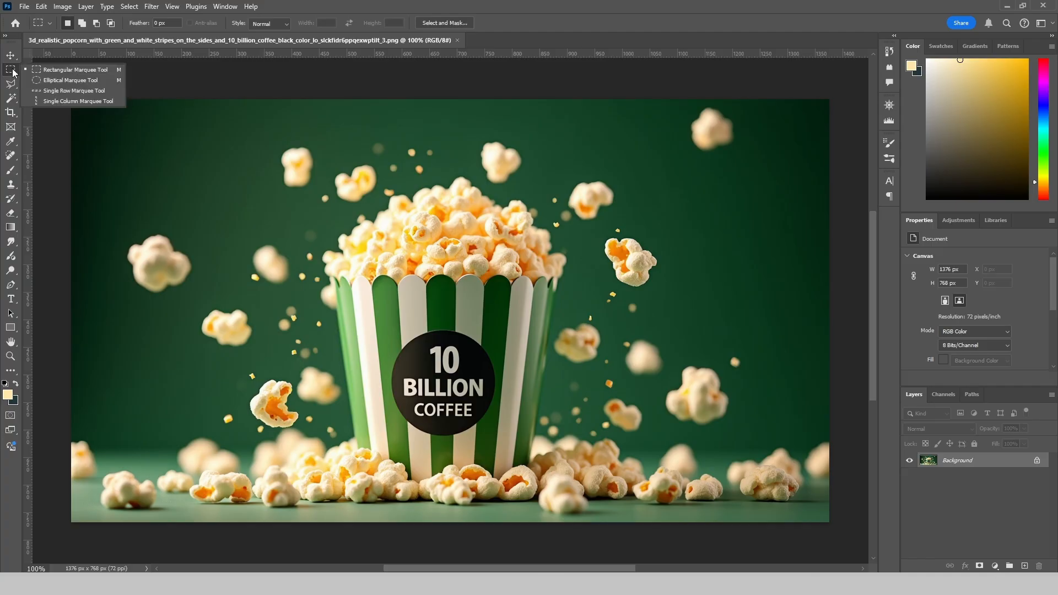
In Photoshop, make an elliptical selection around the round 10 BILLION COFFEE badge on the popcorn bucket and copy it
click(70, 80)
drag(450, 385, 461, 409)
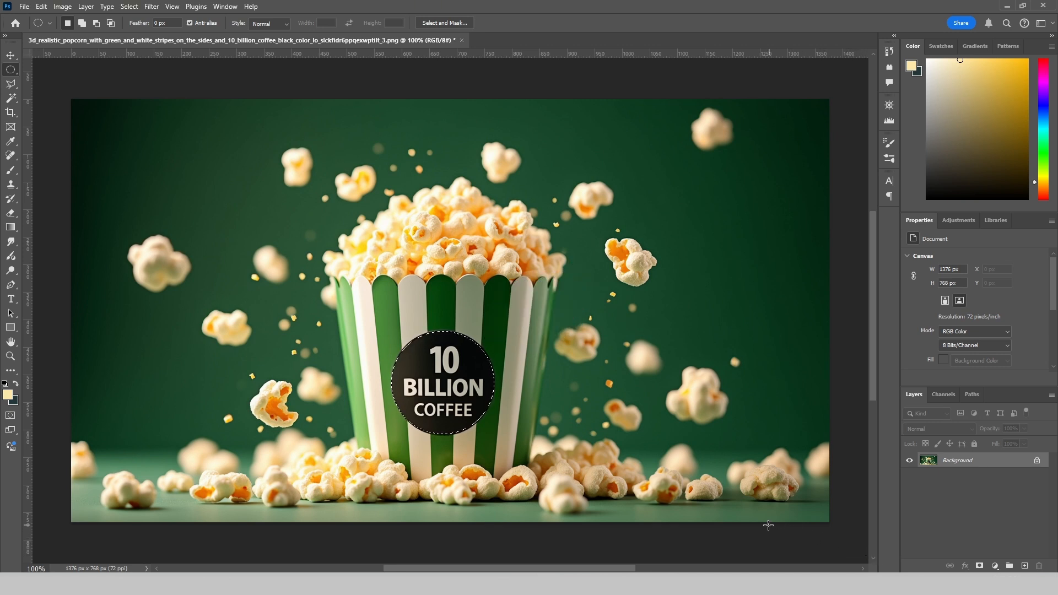
key(ctrl+c)
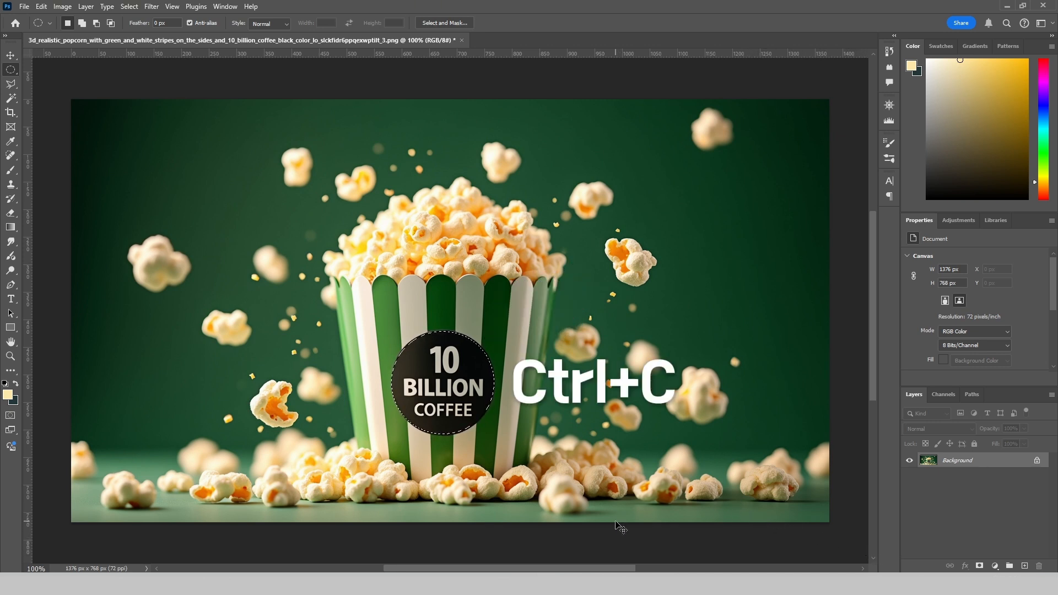
Create a new 187 x 187 px document, paste the copied badge into it and hide the white background layer
key(ctrl+n)
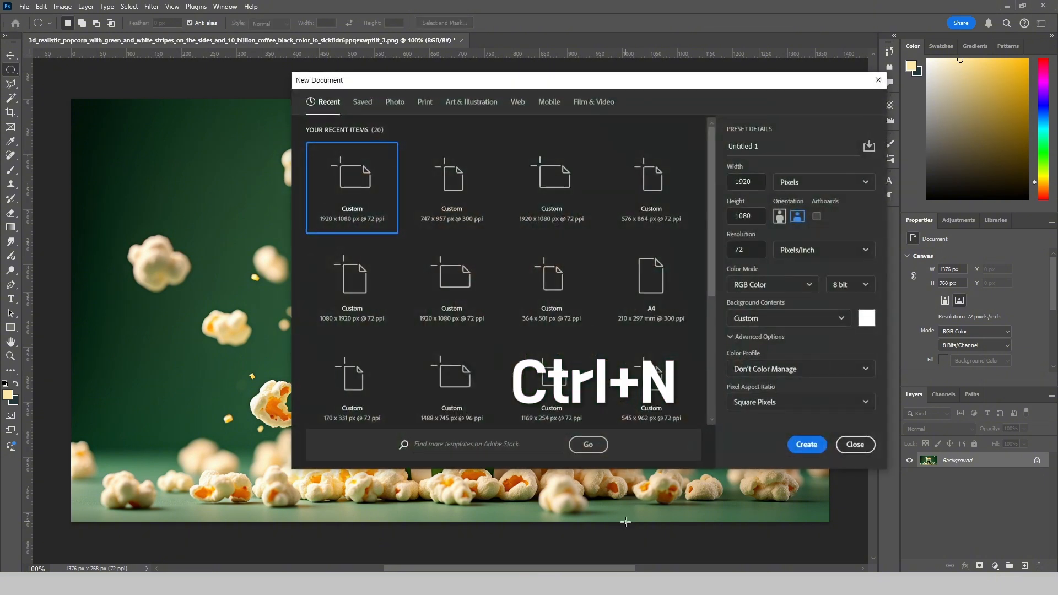
key(Return)
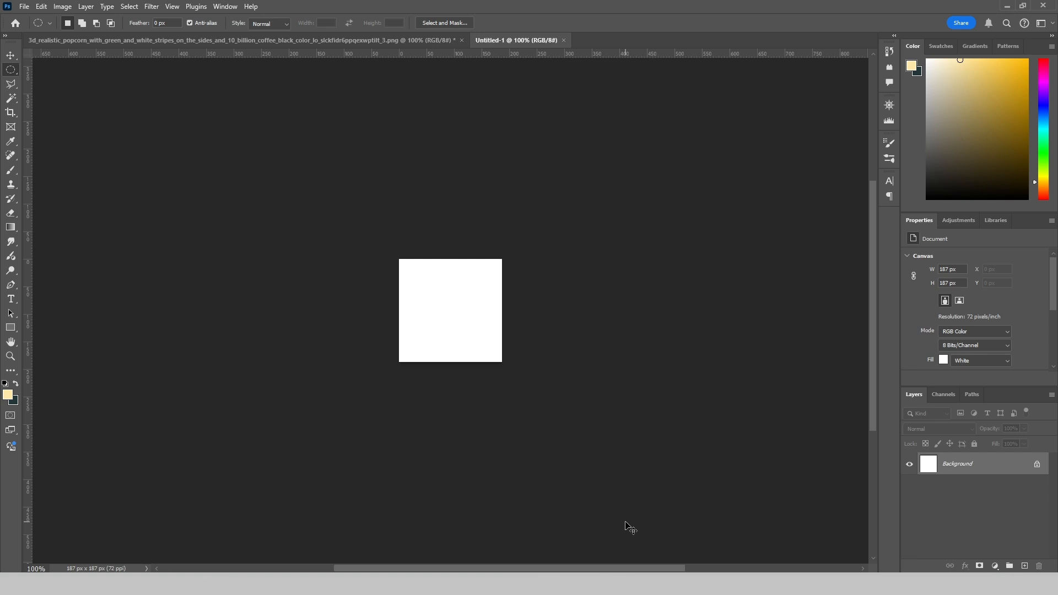
key(ctrl+v)
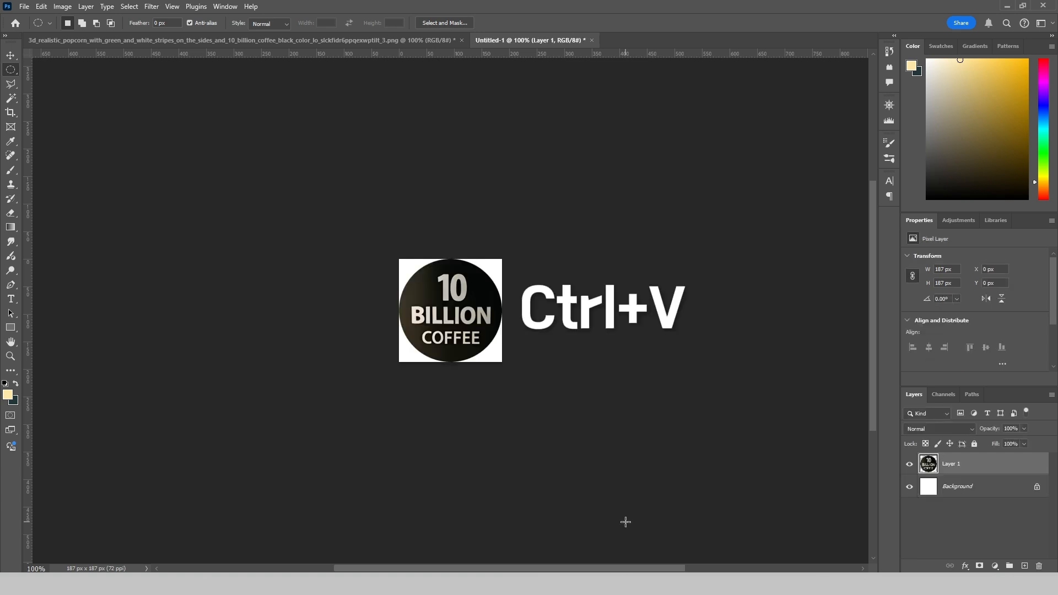
click(909, 487)
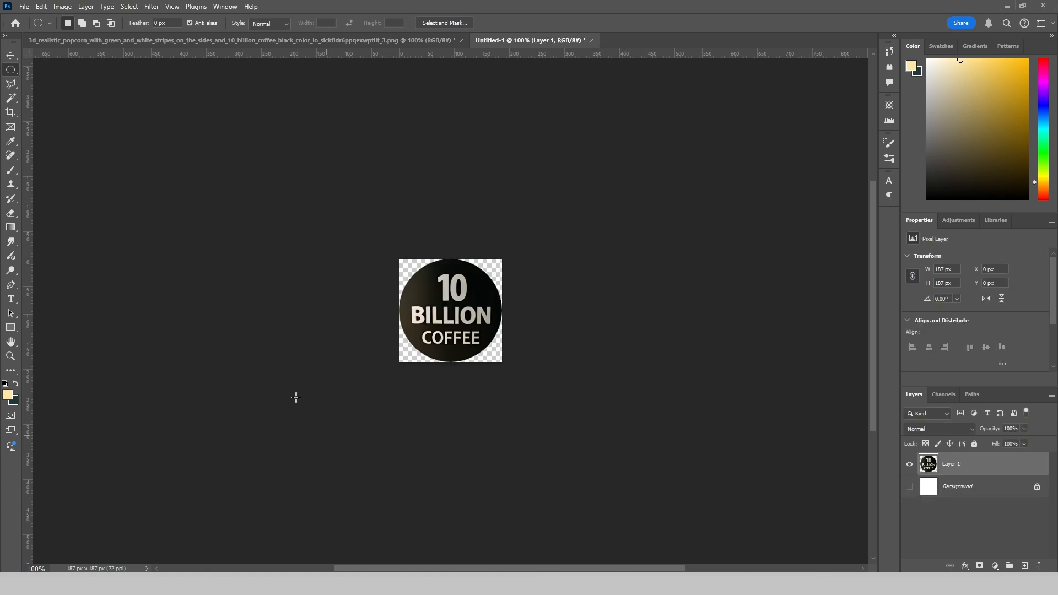
Open the Export As settings for the badge image and change its file format from JPG to one that keeps transparency
click(24, 6)
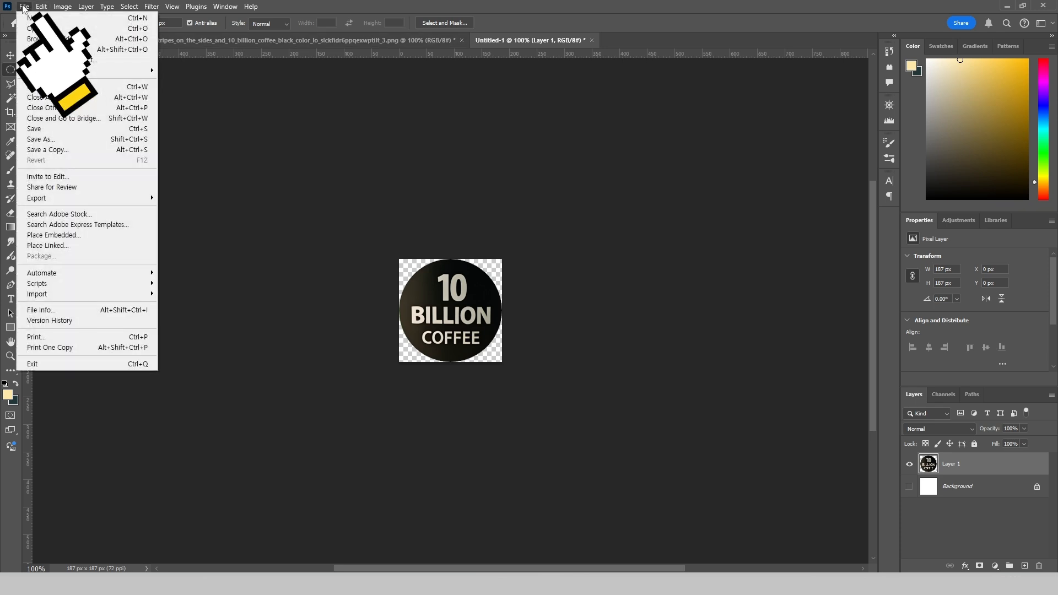
mouse_move(110, 197)
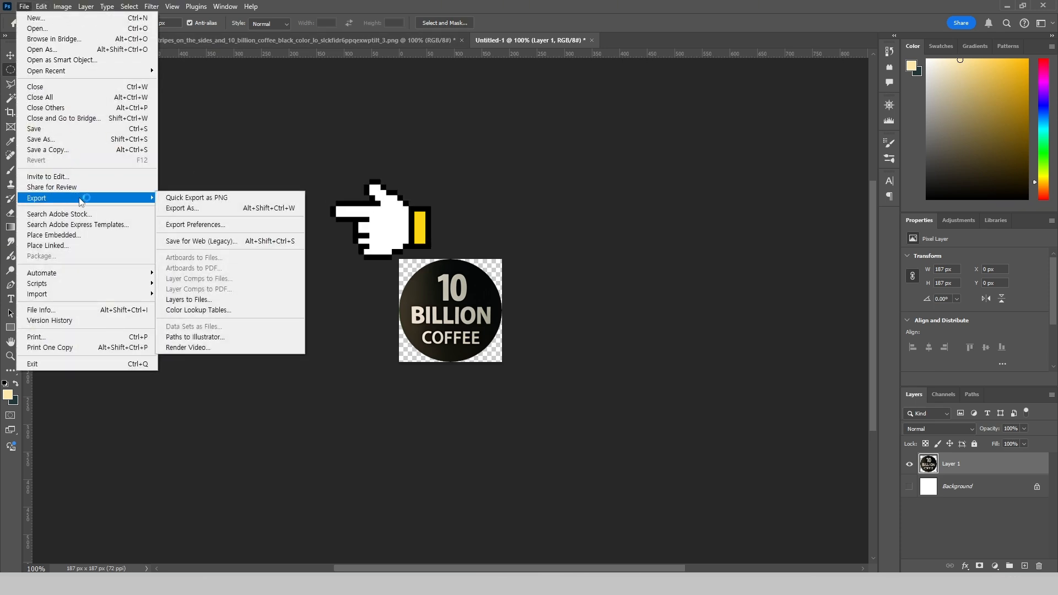
click(175, 209)
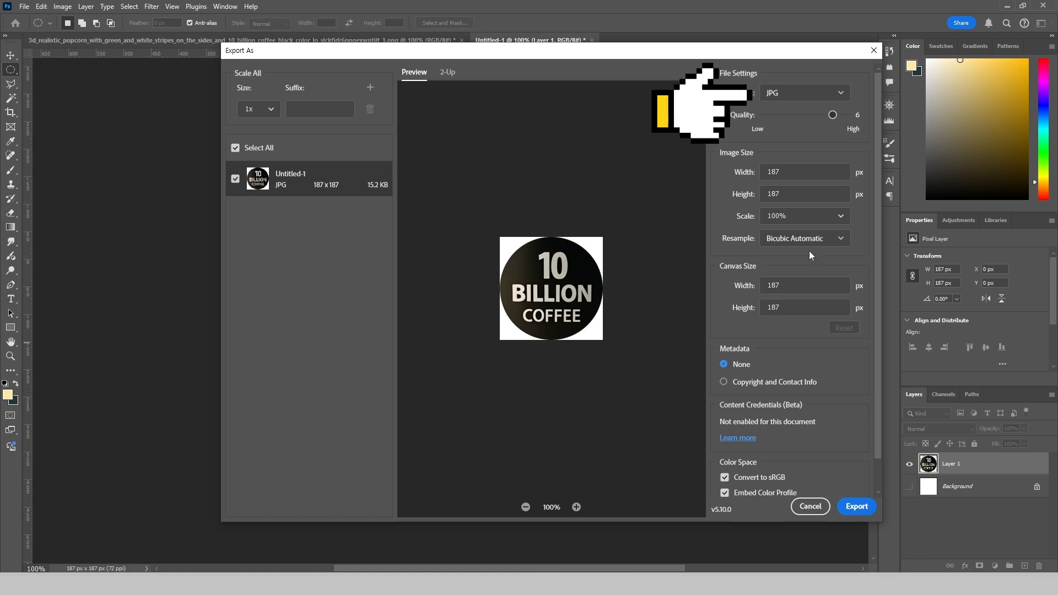
click(796, 92)
click(793, 110)
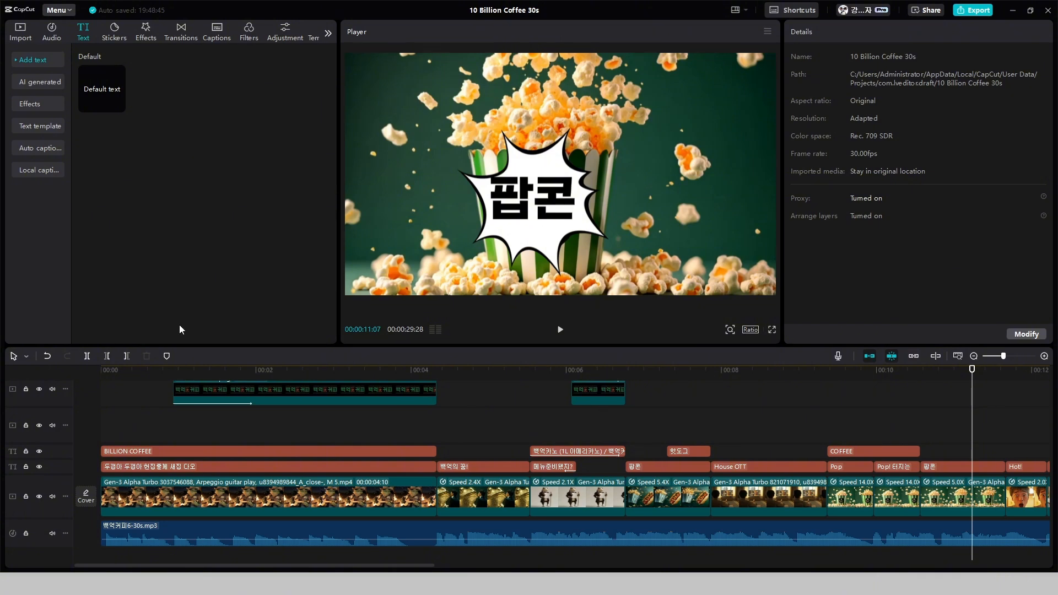
Add 1coffee.png above the popcorn clips from the start of the first Pop clip and trim it to the end of the COFFEE title
click(21, 32)
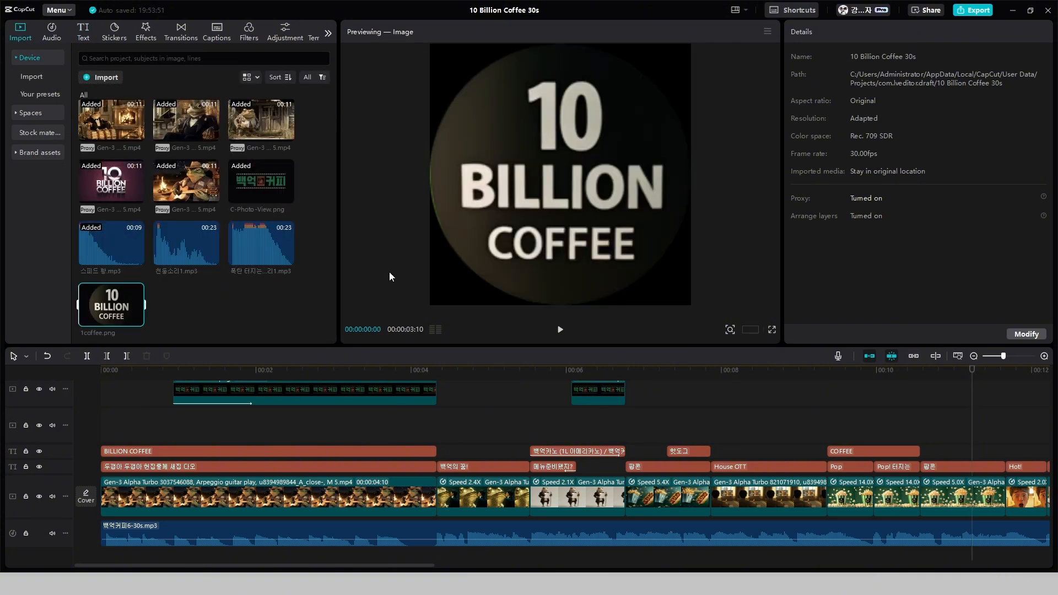
drag(118, 309, 399, 395)
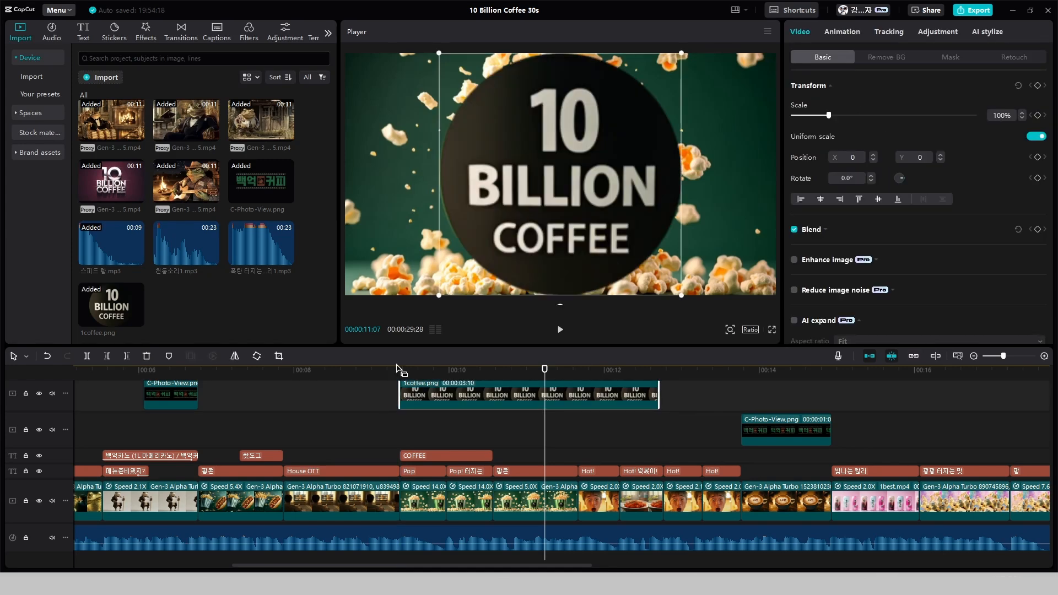
click(812, 116)
click(489, 370)
drag(658, 394, 400, 370)
Scale the badge image to 29%, place it over the bucket's printed badge at X -44, Y -390, and play the section
click(1022, 117)
drag(560, 175, 555, 219)
click(1022, 118)
click(484, 248)
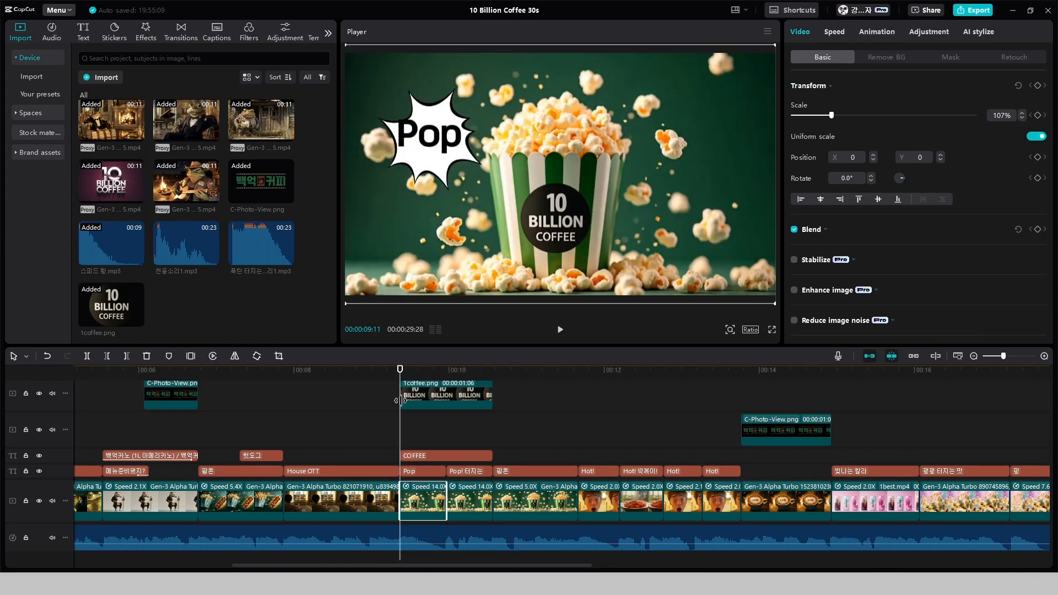
click(400, 400)
key(space)
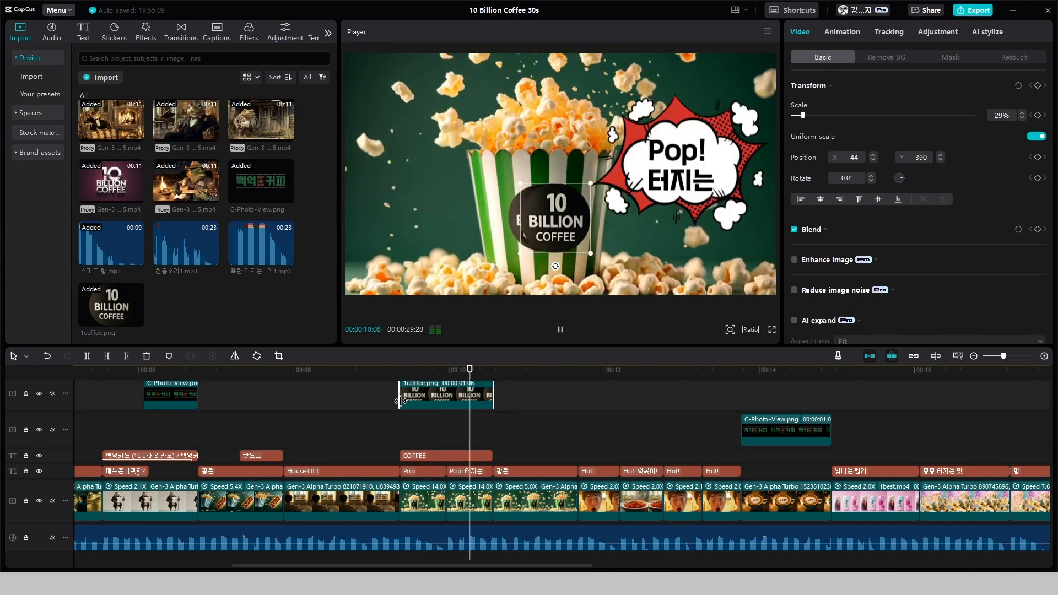
key(space)
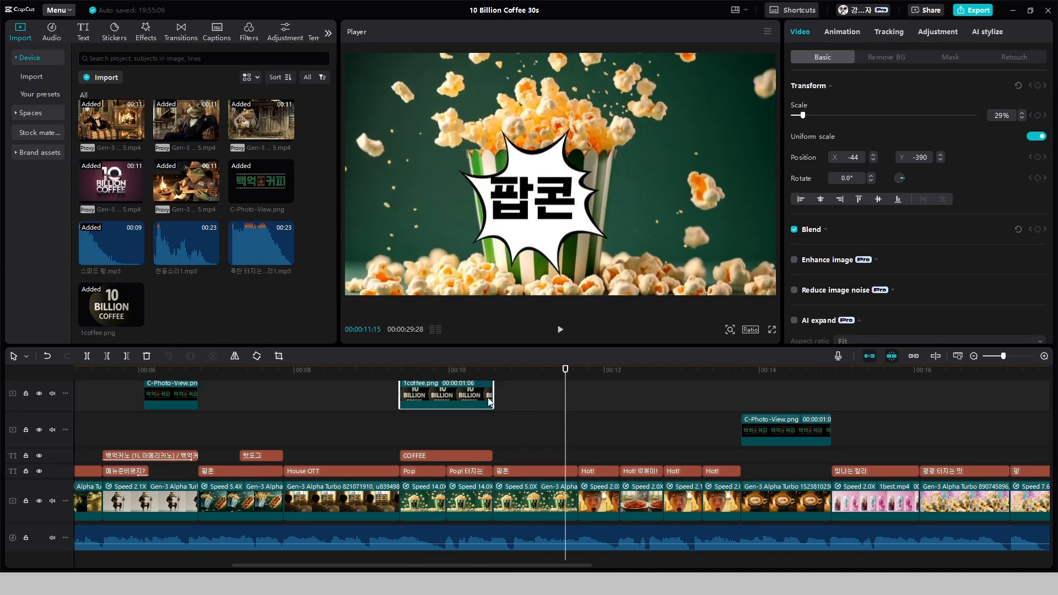
Split the badge image clip at 00:00:09:29, where the first popcorn clip ends, and delete the part after the cut
drag(565, 385, 446, 385)
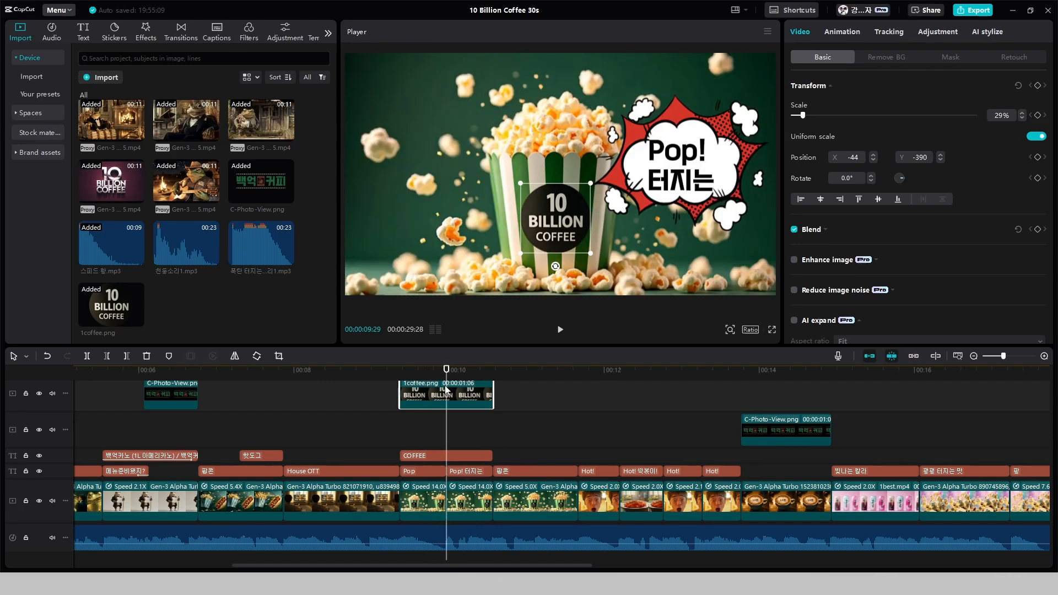
key(ctrl+b)
click(487, 419)
key(Delete)
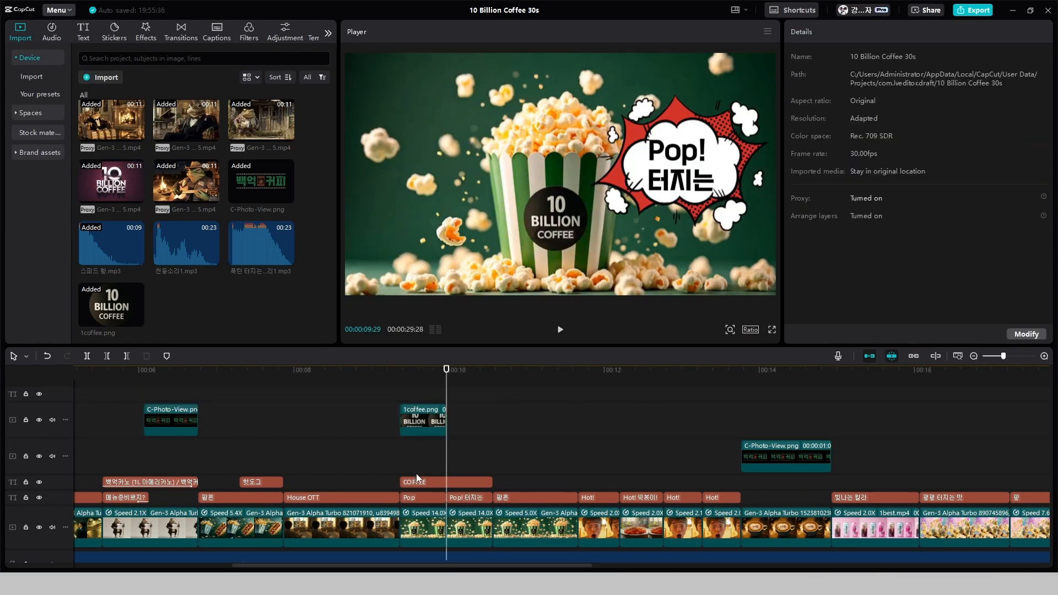
Delete the COFFEE title above the popcorn clips and return to the start of the badge clip at 00:00:09:11
click(413, 402)
drag(414, 398, 401, 406)
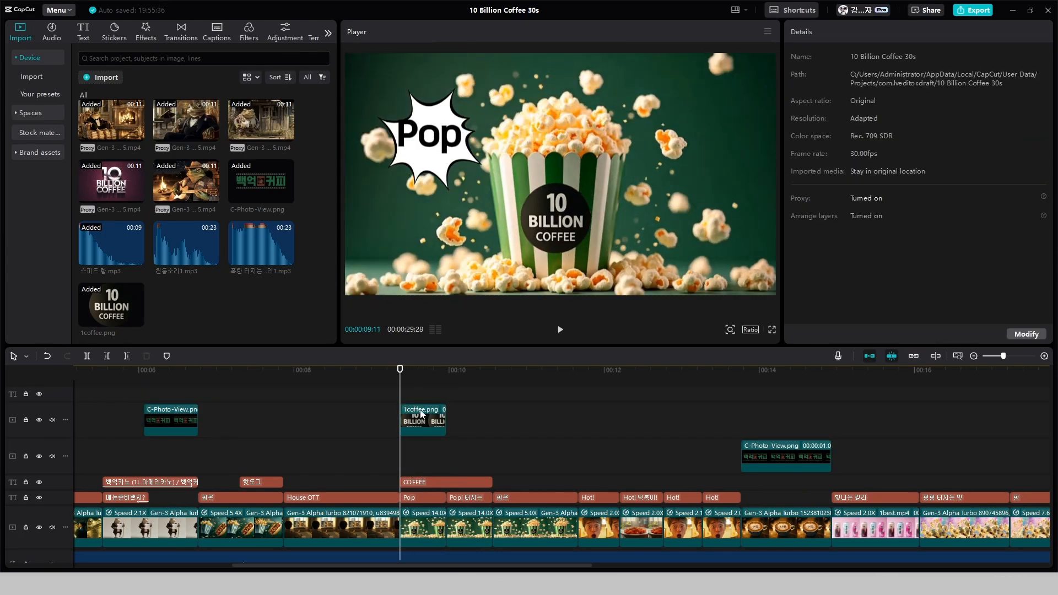
click(432, 481)
key(Delete)
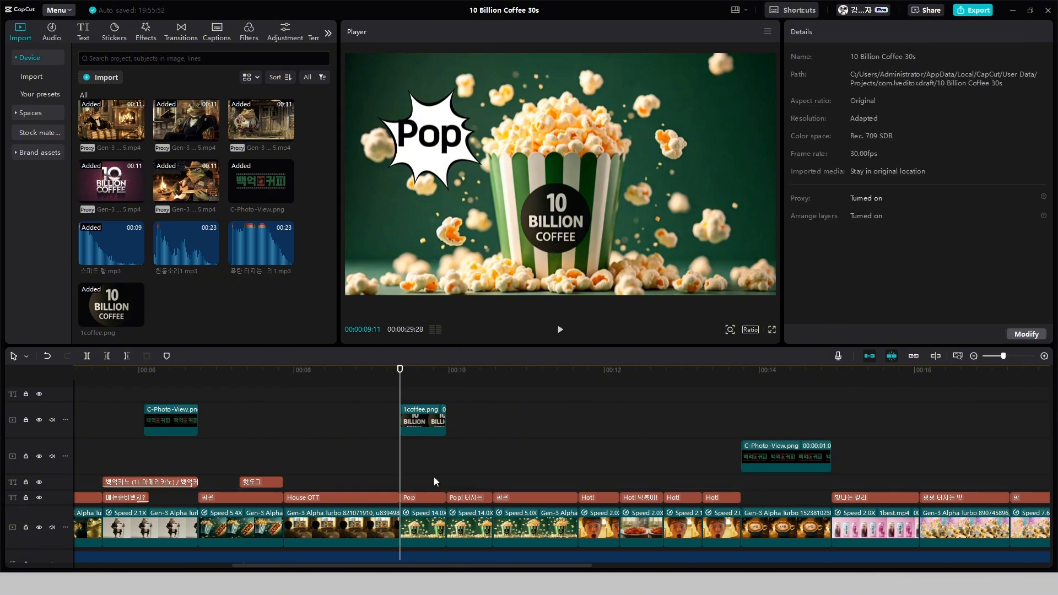
Add scale and position keyframes to the badge image at 00:00:09:11, working in an enlarged preview of the bucket
click(416, 421)
drag(719, 348, 729, 350)
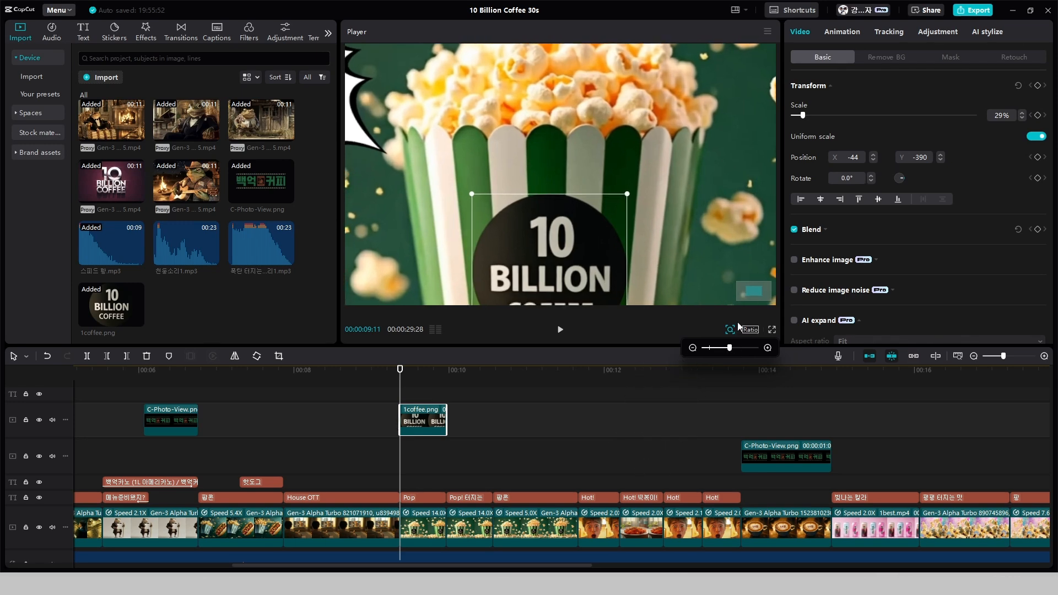
drag(749, 291, 750, 309)
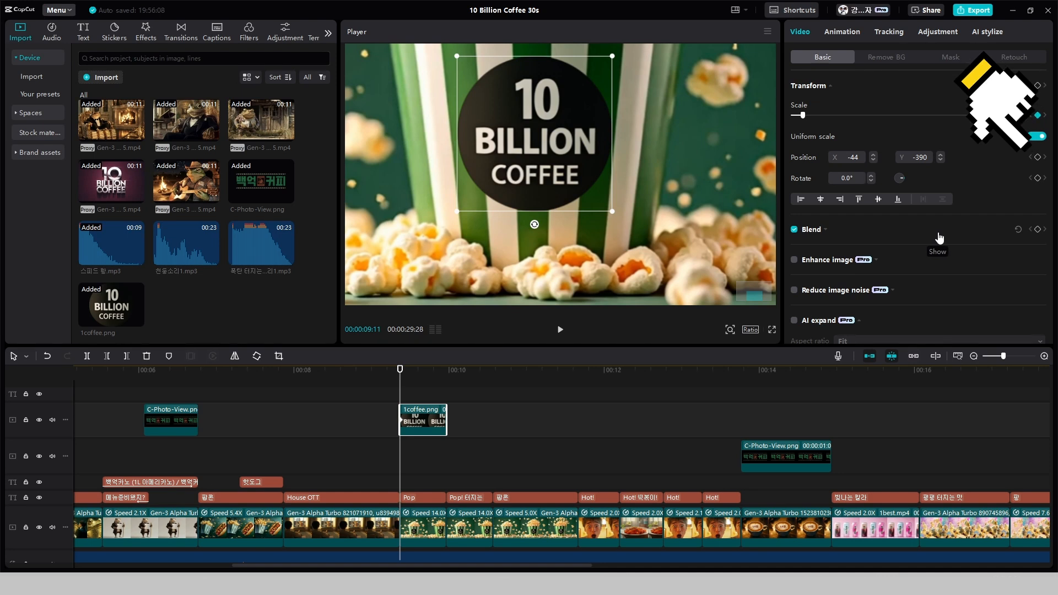
click(1037, 157)
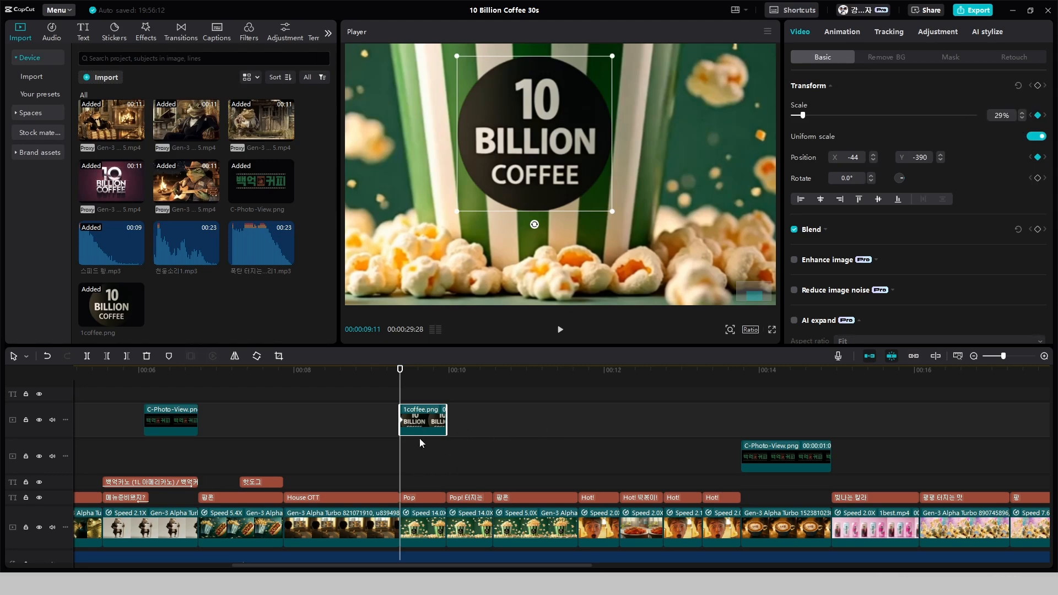
Lower the badge image's opacity to 54% and align it with the bucket's printed badge at frame 00:00:09:12
scroll(418, 447, up, 4)
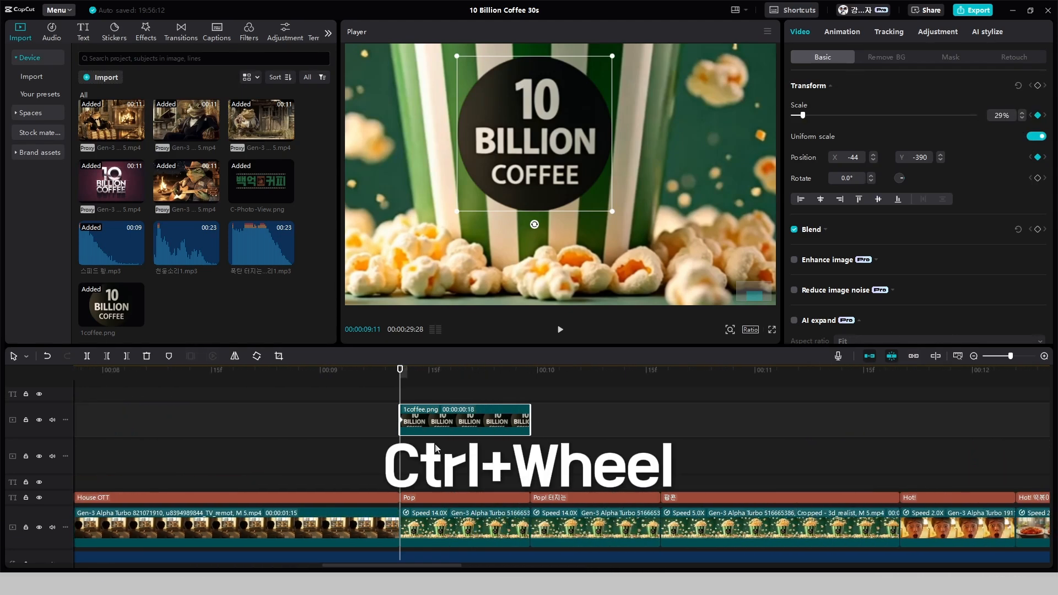
scroll(435, 446, up, 3)
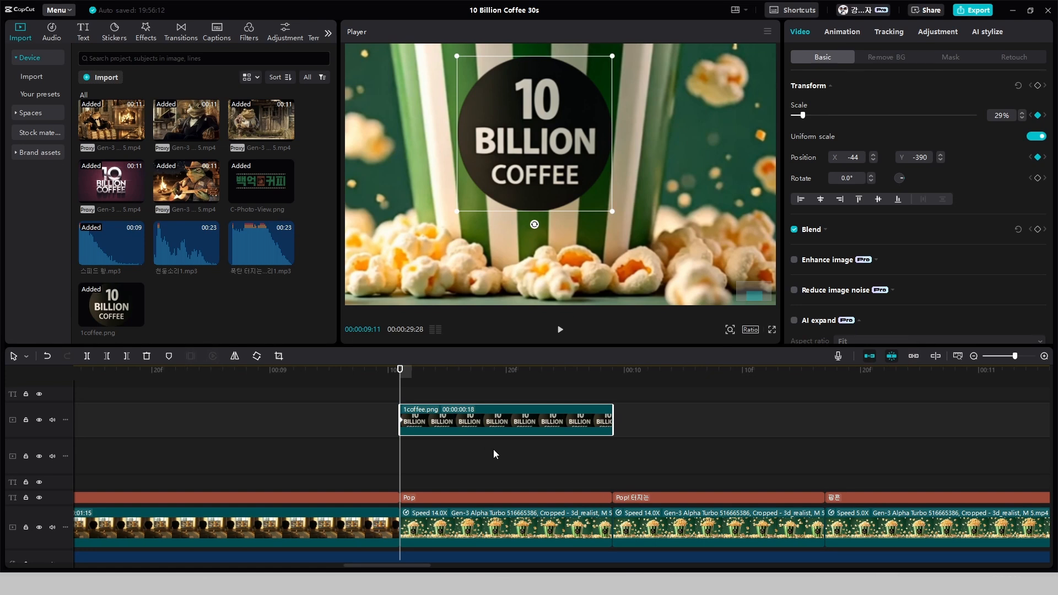
key(Right)
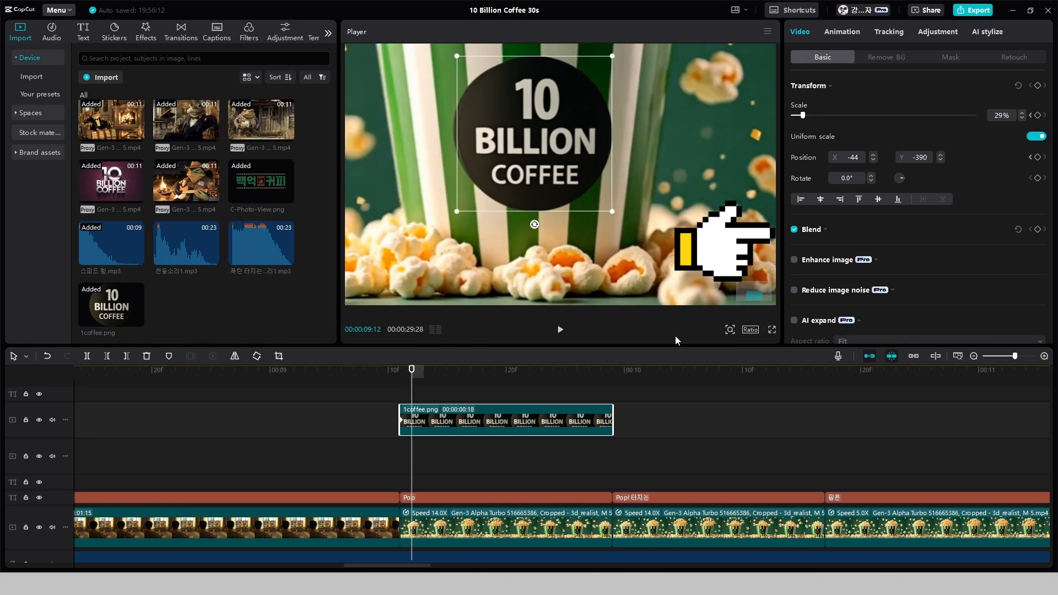
click(811, 229)
drag(965, 280, 891, 280)
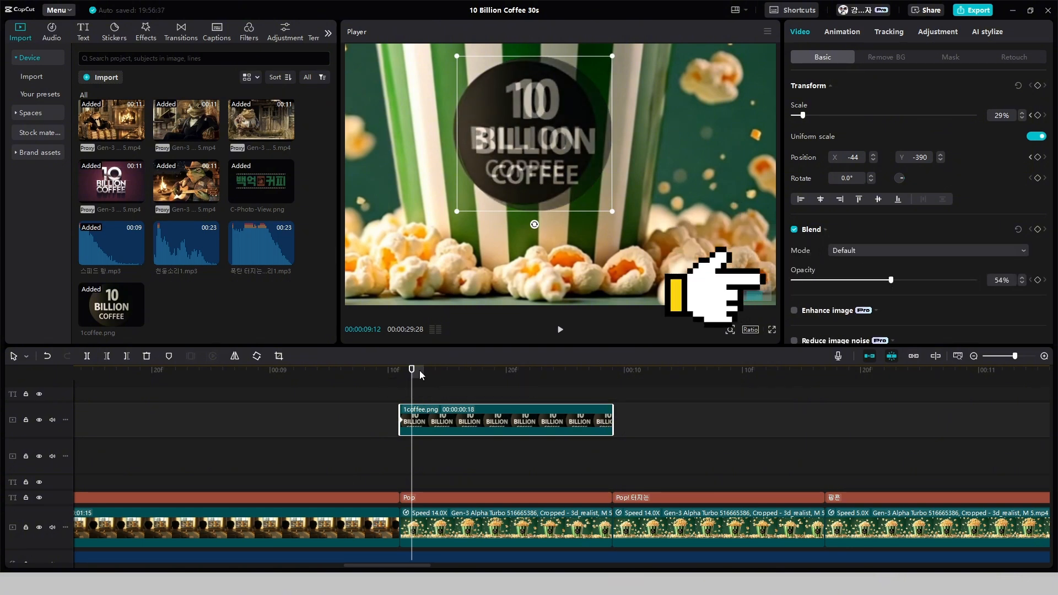
drag(535, 142, 527, 141)
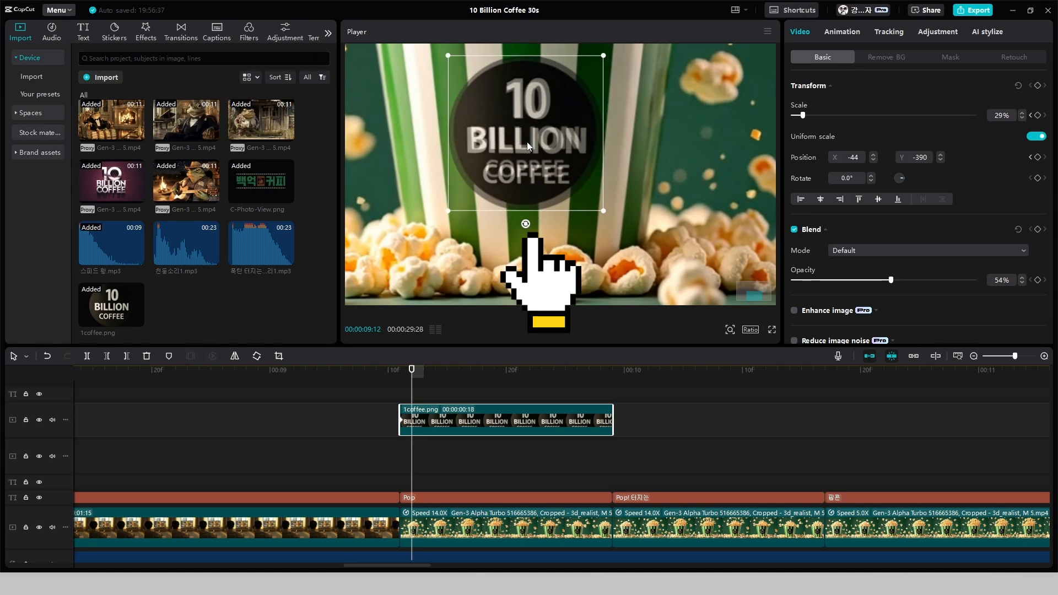
Keyframe the badge image's position frame by frame up to 00:00:09:19 so it follows the bucket's moving badge
key(Right)
drag(579, 180, 552, 193)
key(Right)
key(Right)
key(Right)
key(Right)
drag(581, 103, 576, 102)
Continue matching the badge image's position to the bucket's badge frame by frame from 00:00:09:19 to 00:00:09:24
key(Right)
key(Right)
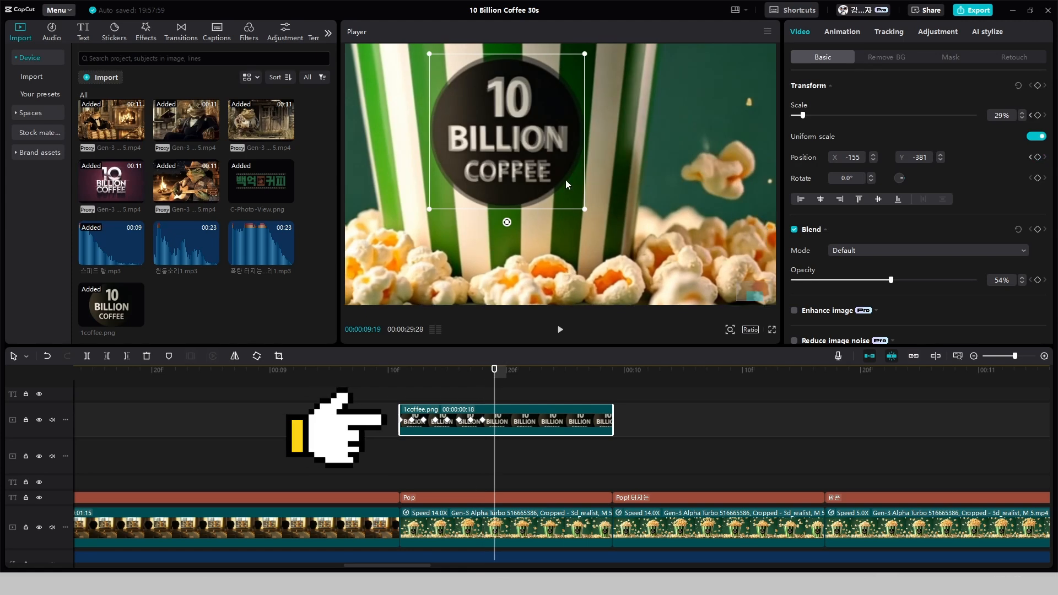
drag(565, 179, 550, 190)
key(Right)
key(Right)
key(Right)
key(Right)
key(Right)
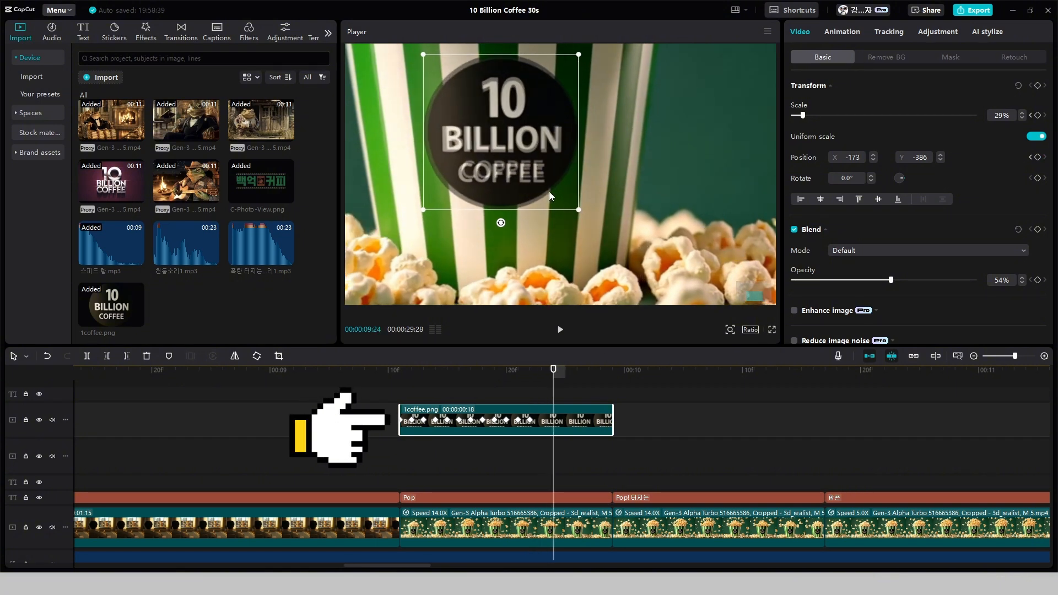
Set the badge image's opacity back to 100% and play the tracked section from just before the clip
click(600, 369)
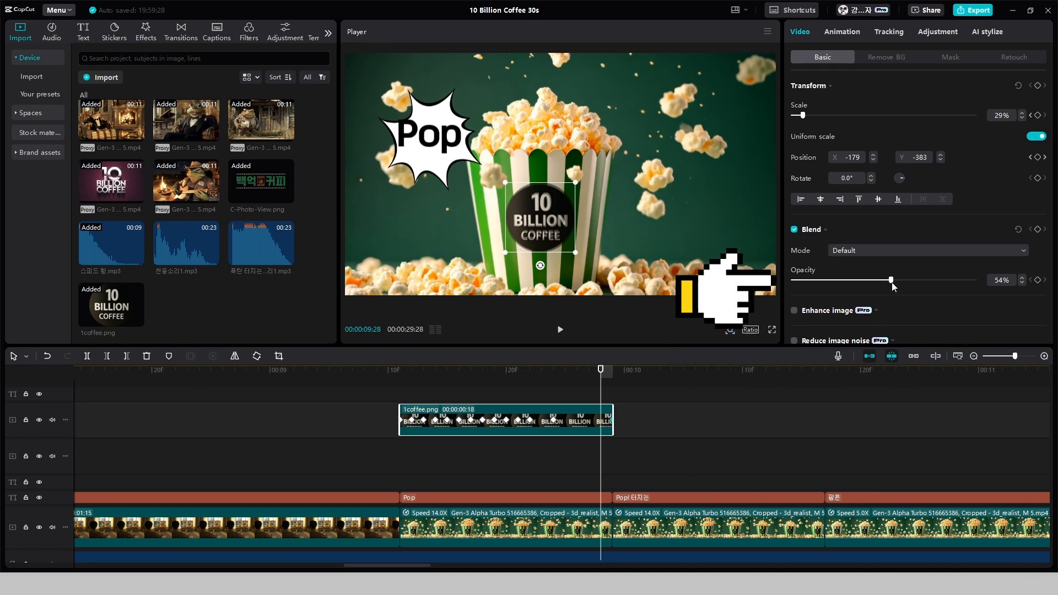
drag(891, 281, 984, 293)
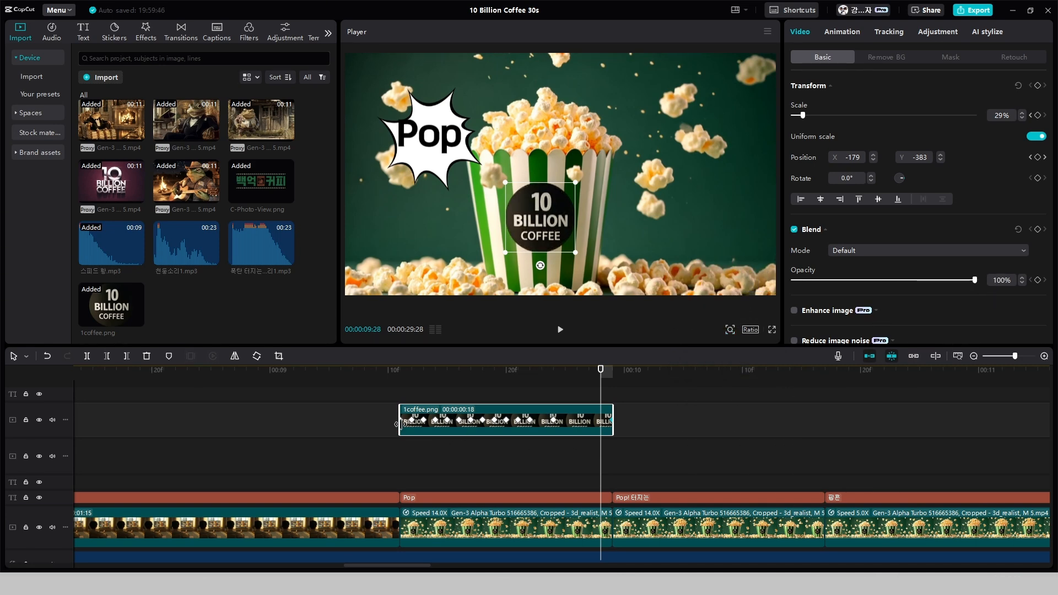
click(377, 424)
key(space)
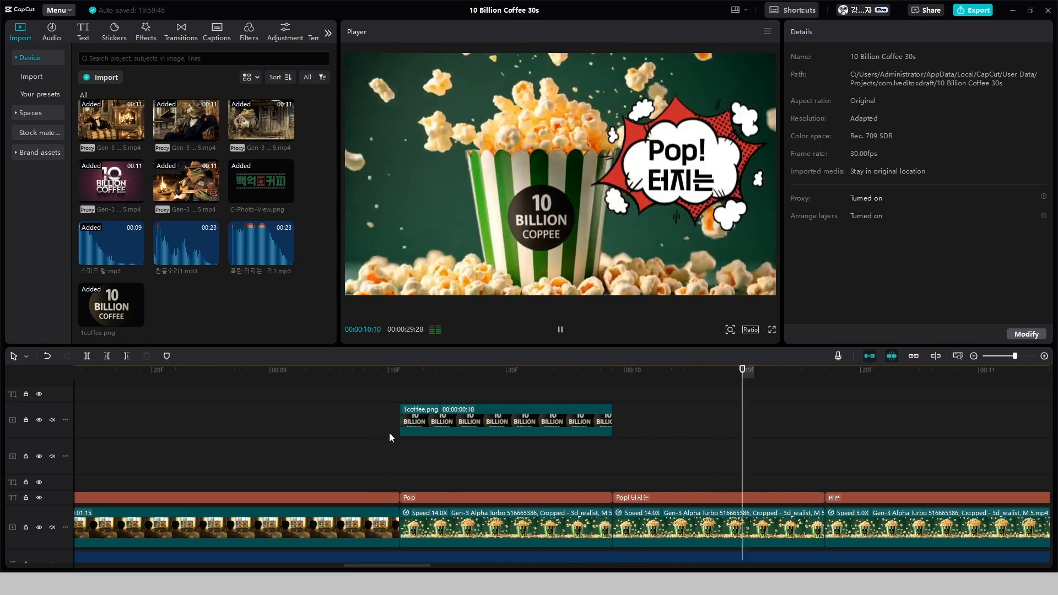
key(space)
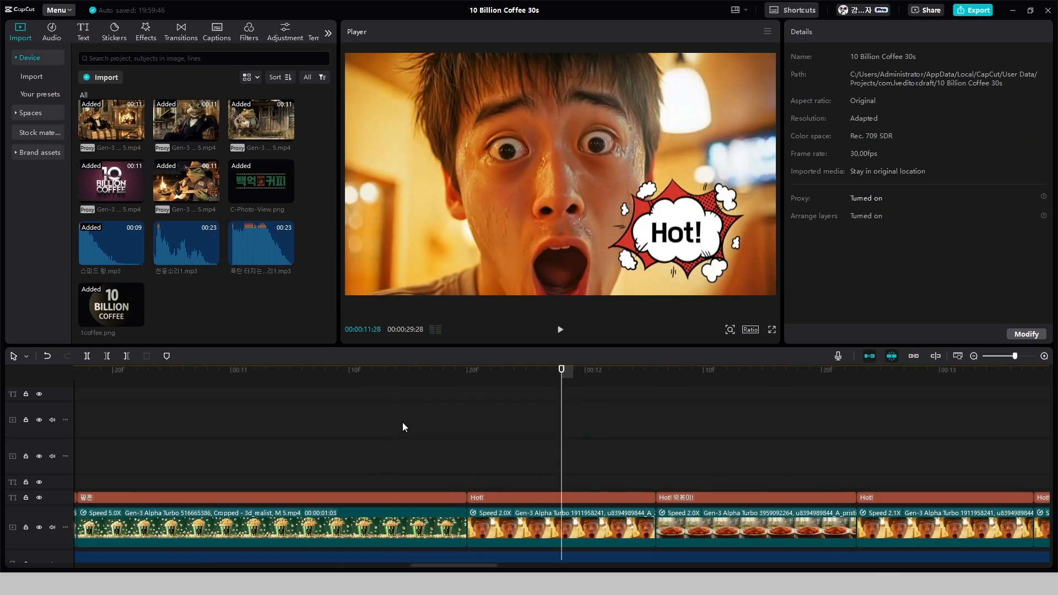
Duplicate the keyframed 1coffee.png clip directly after the original, above the second popcorn clip, and check that their ends align
scroll(537, 409, down, 3)
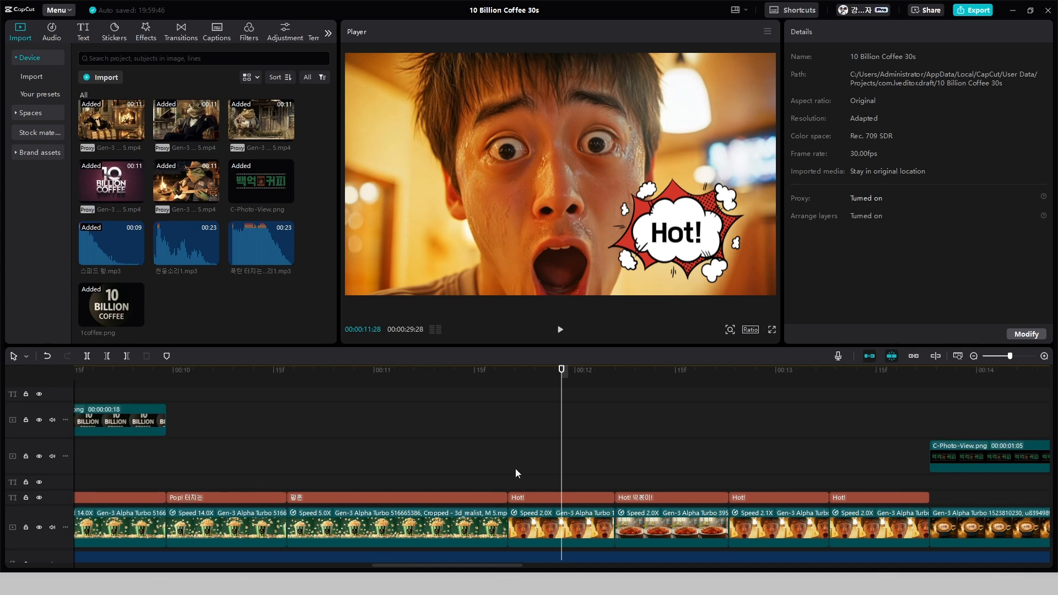
drag(428, 565, 369, 492)
drag(348, 412, 464, 435)
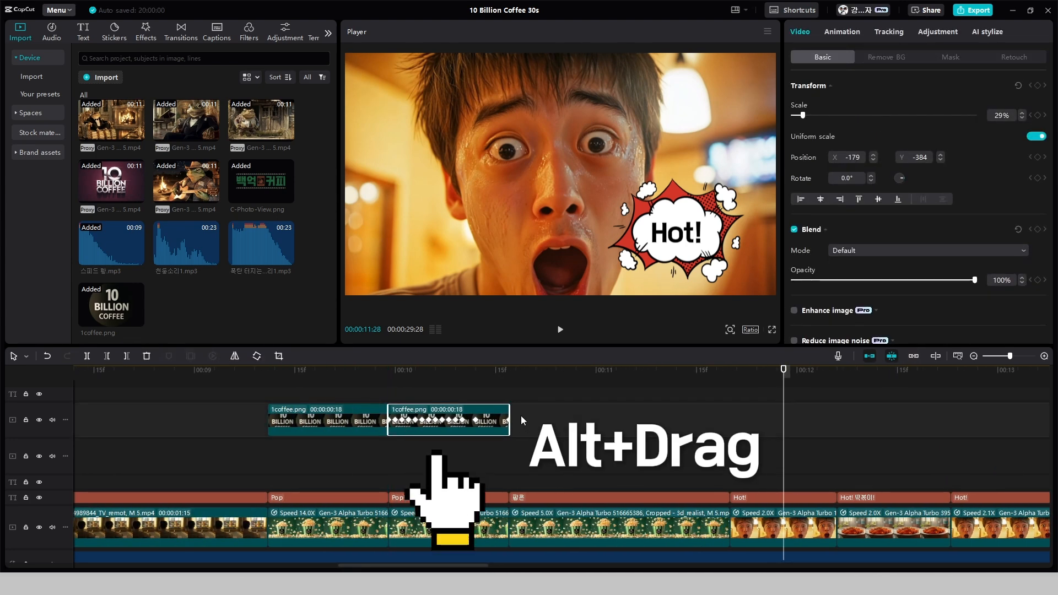
click(517, 391)
drag(515, 390, 507, 395)
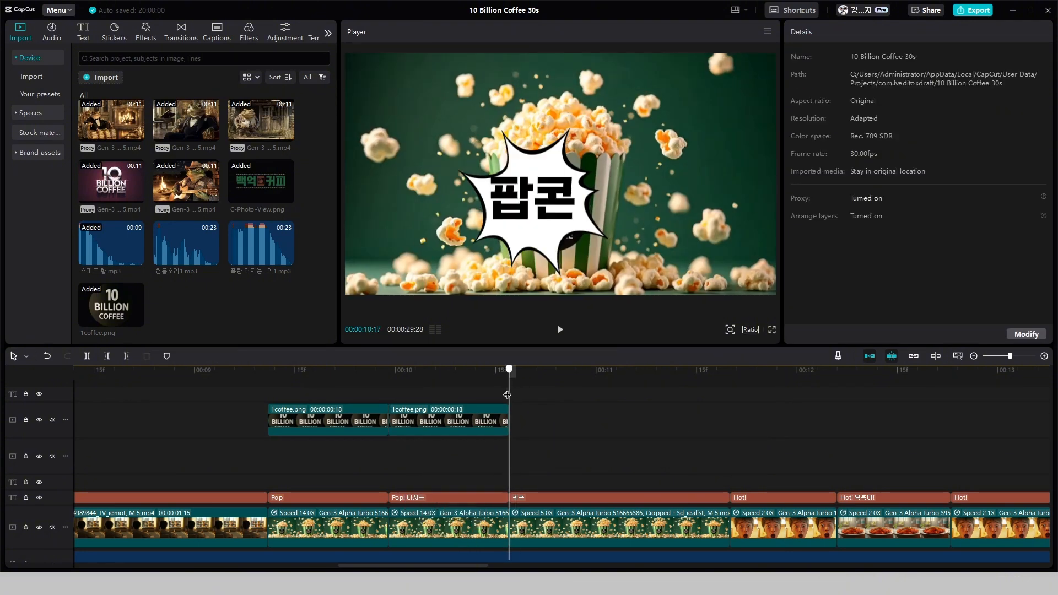
Play the commercial from just before the badge clips to the end, and start it again from the beginning
click(260, 421)
key(space)
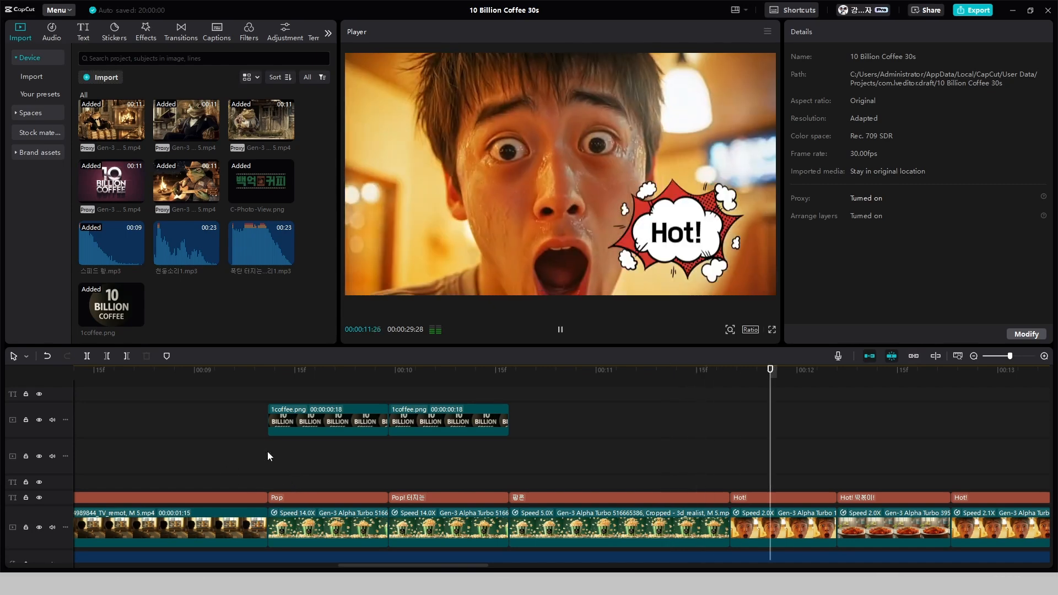
click(263, 448)
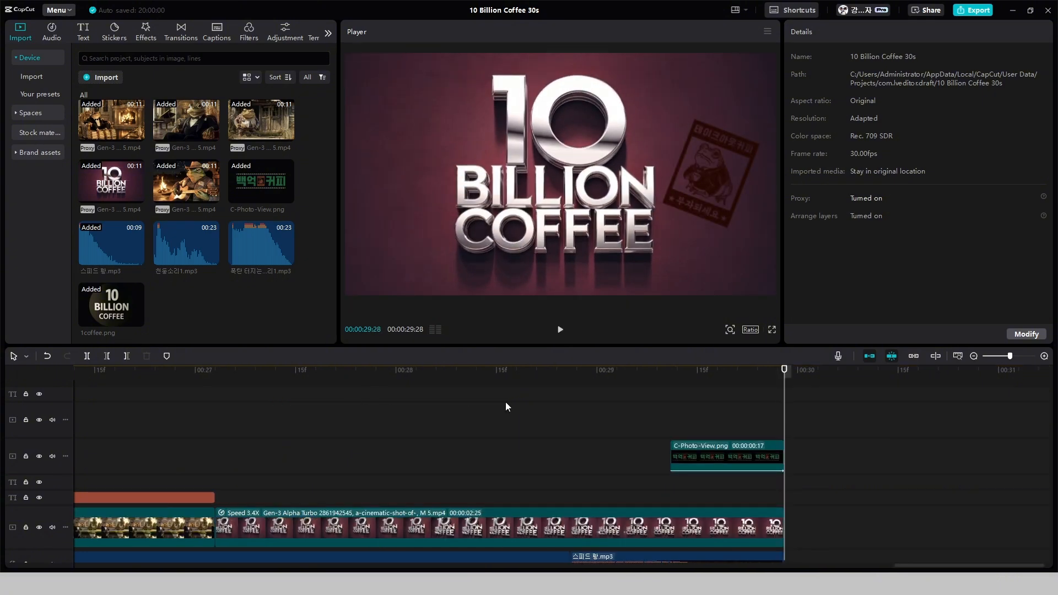
key(space)
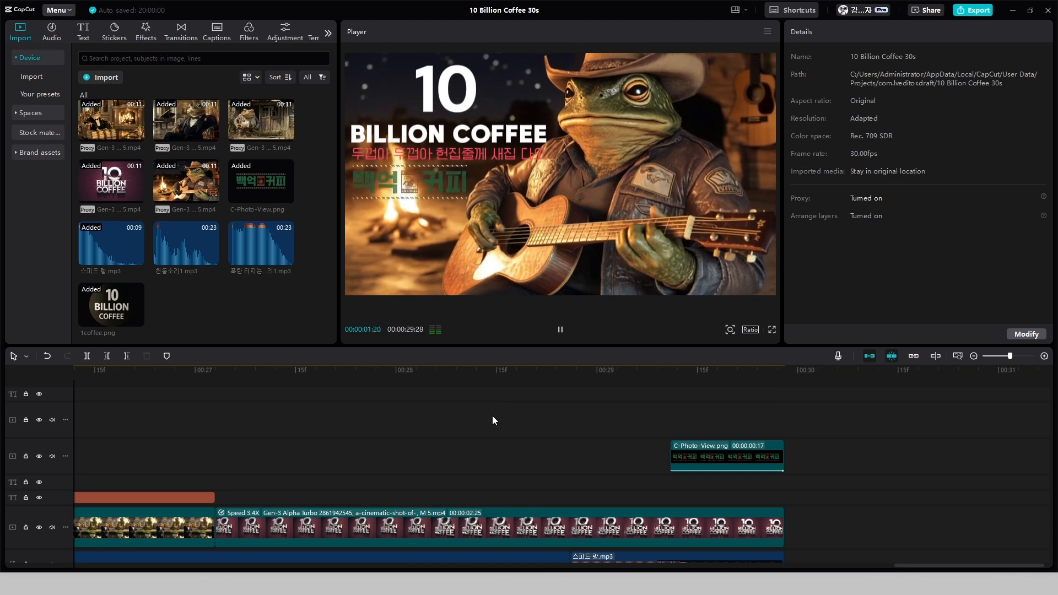